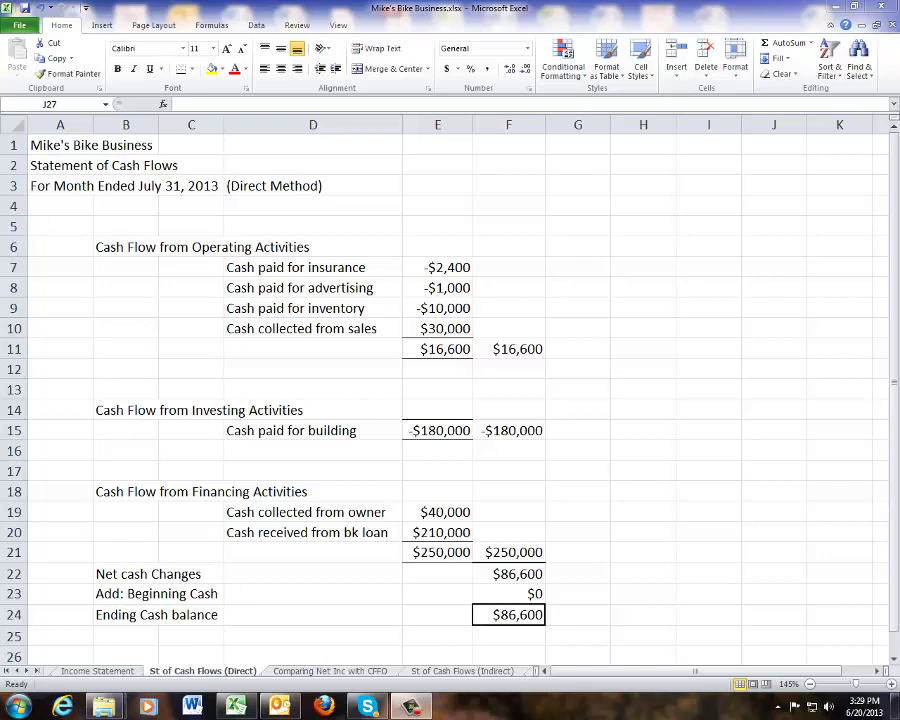
- Review the direct-method statement's title, period and four operating cash items with their total
click(38, 168)
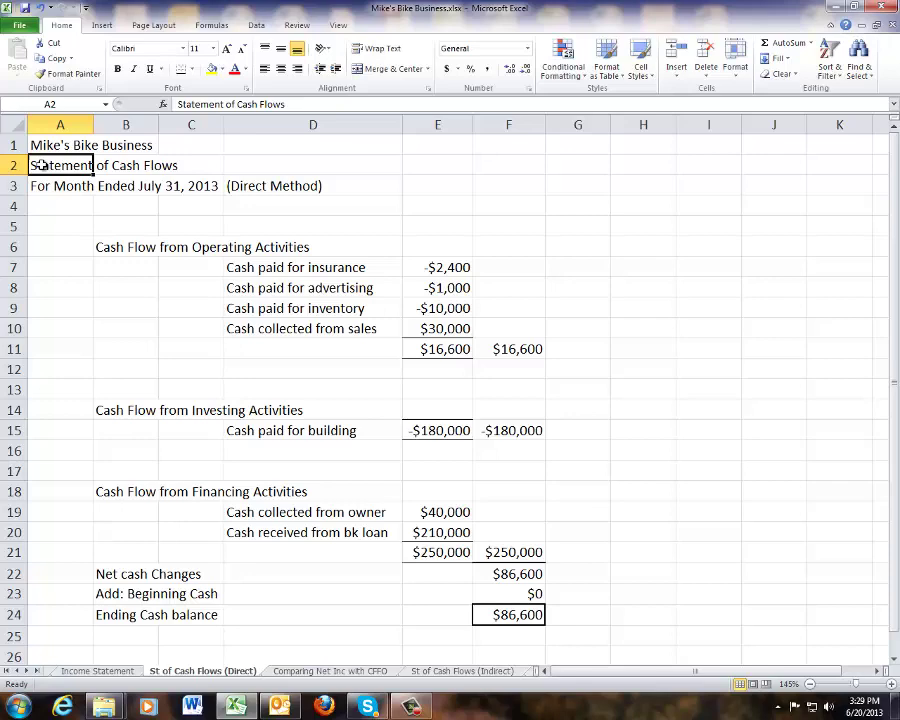
click(35, 184)
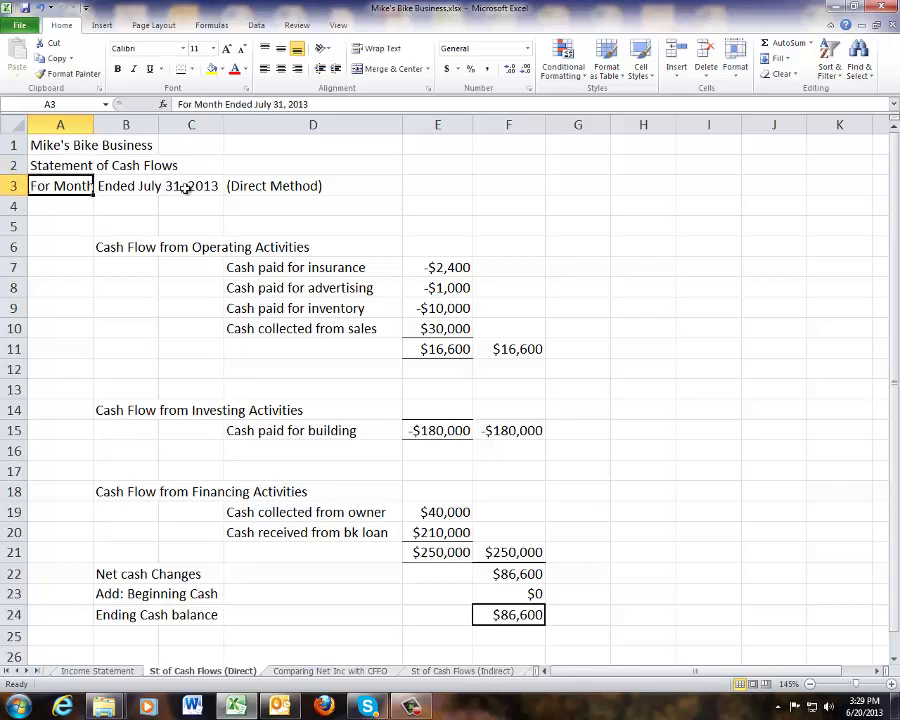
click(242, 188)
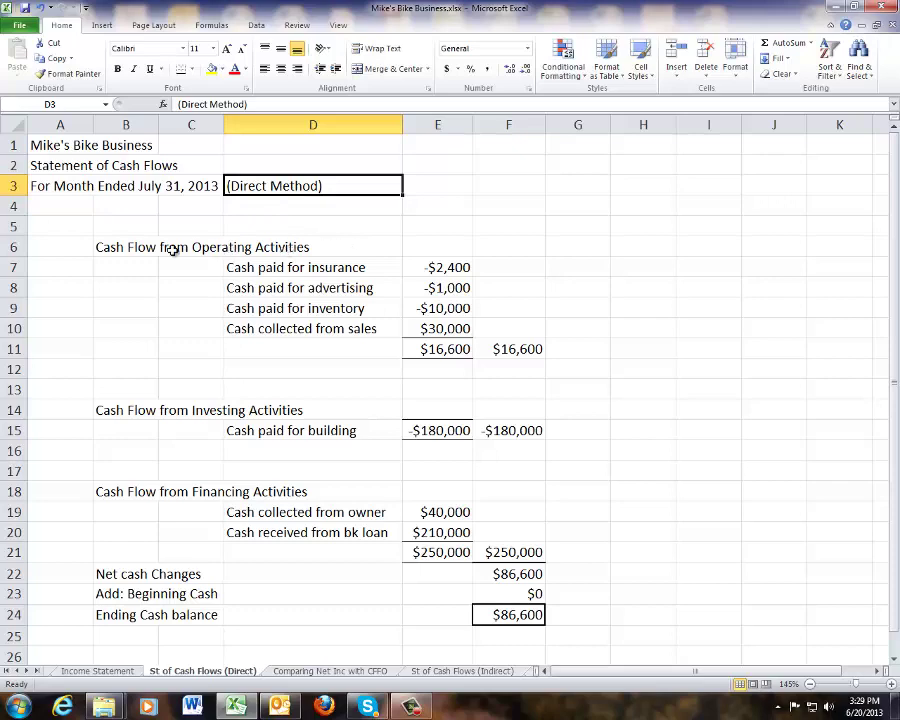
click(241, 268)
drag(241, 268, 435, 318)
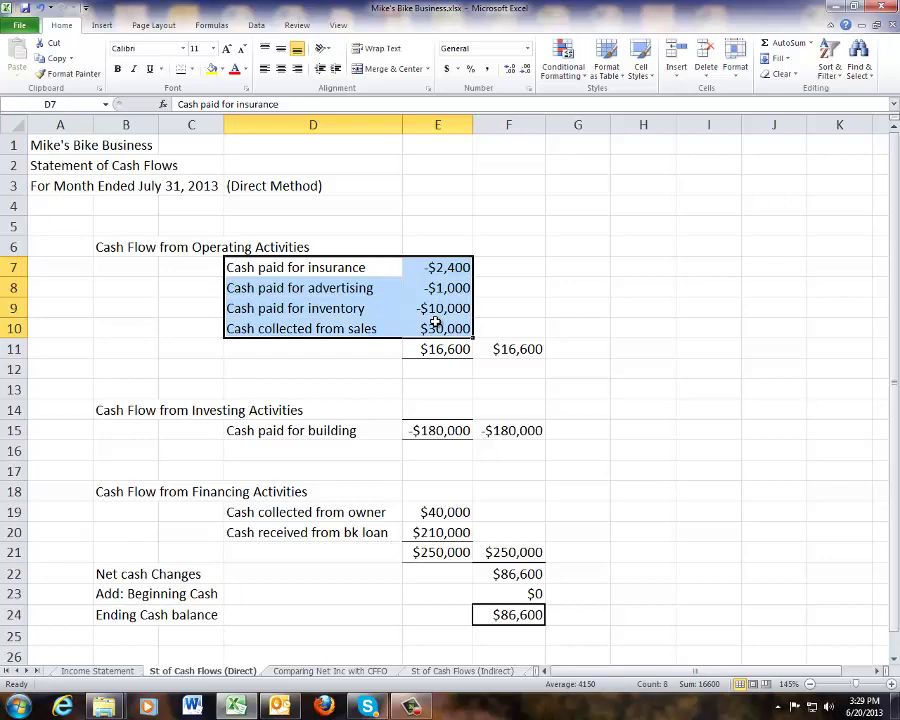
click(512, 349)
click(248, 270)
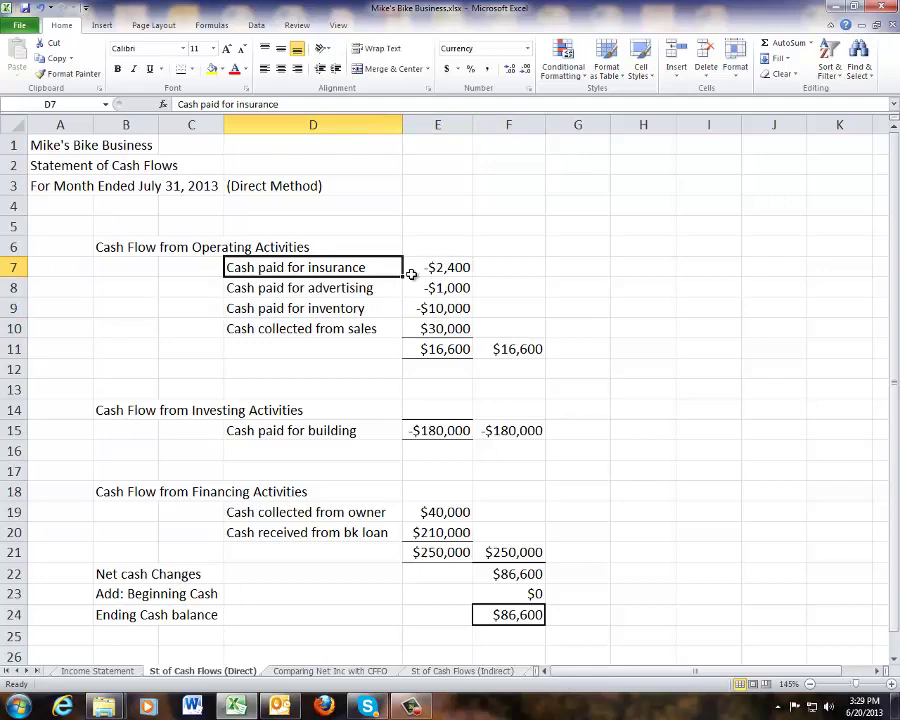
drag(410, 274, 440, 328)
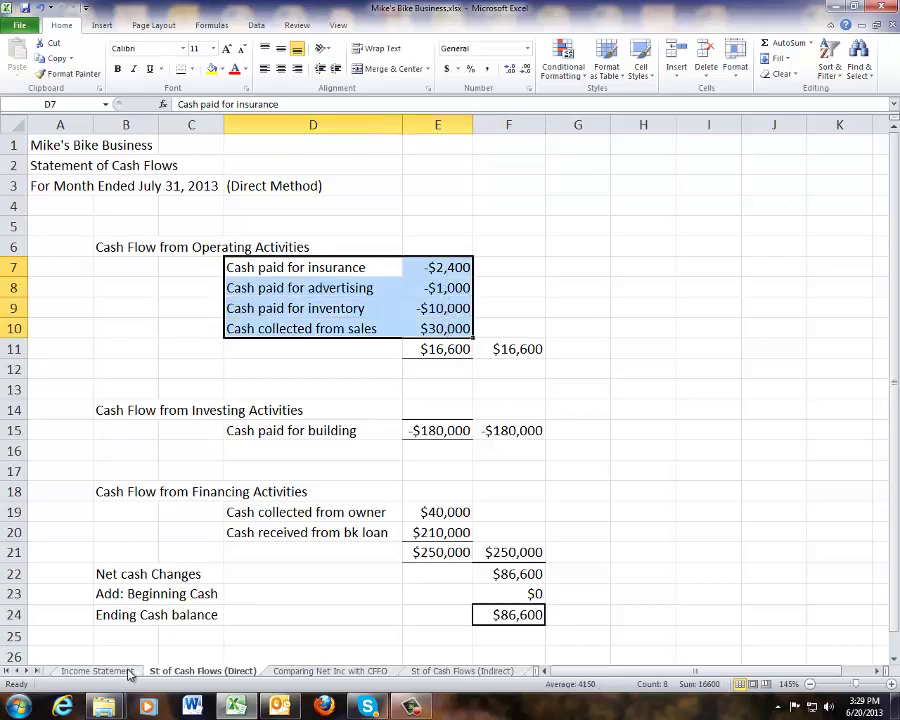
- Go to the Mike's Bike Shop Database sheet and select the insurance transaction's category and amount
click(6, 671)
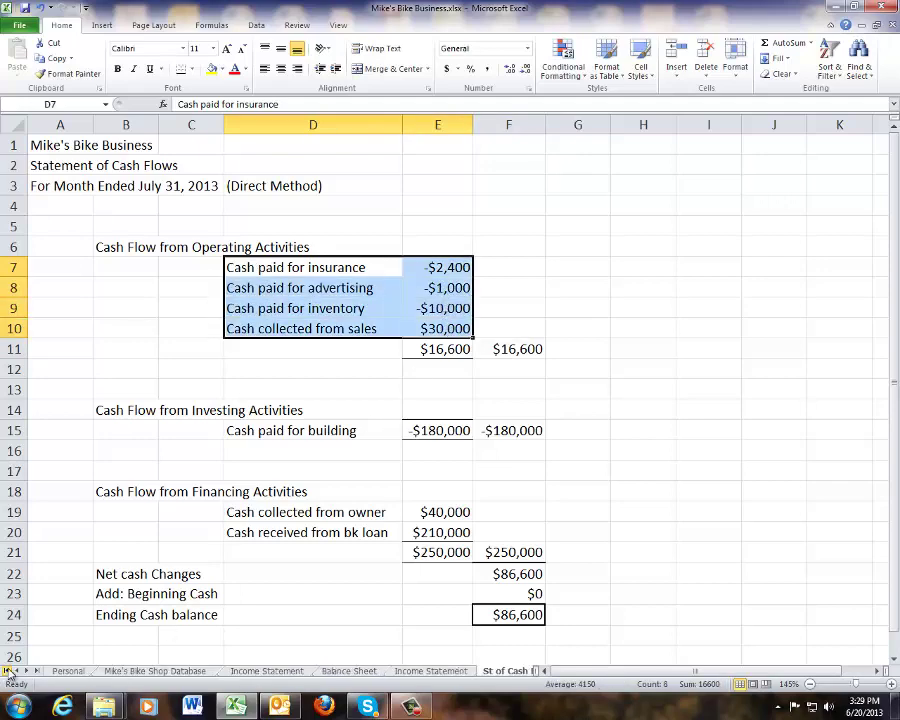
click(128, 676)
drag(265, 268, 345, 316)
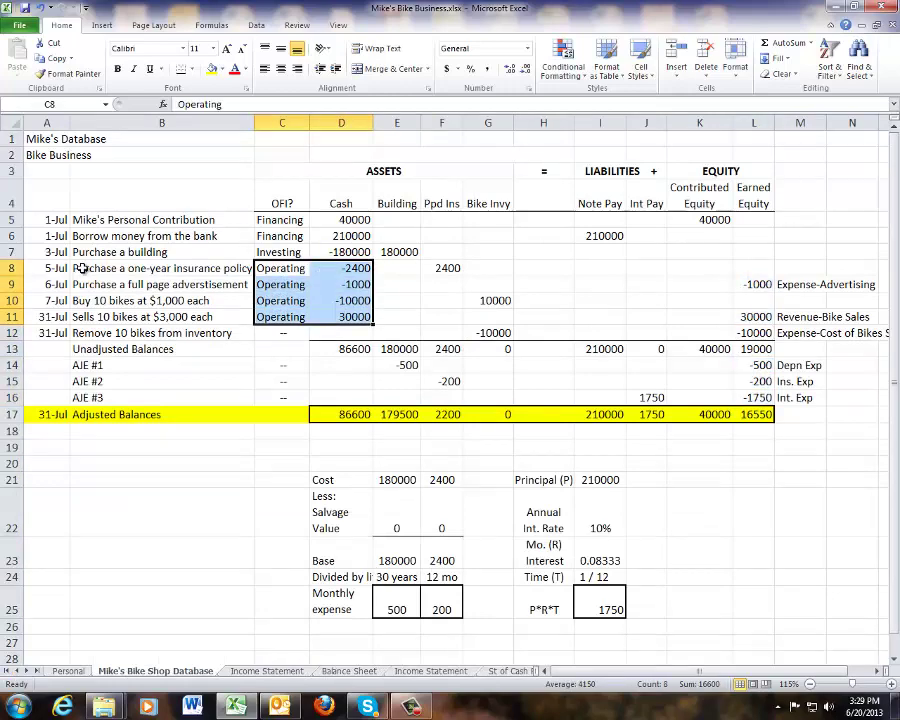
- Select the four Operating transactions' descriptions and cash amounts (-2400, -1000, -10000, 30000)
drag(76, 266, 341, 318)
drag(98, 317, 345, 318)
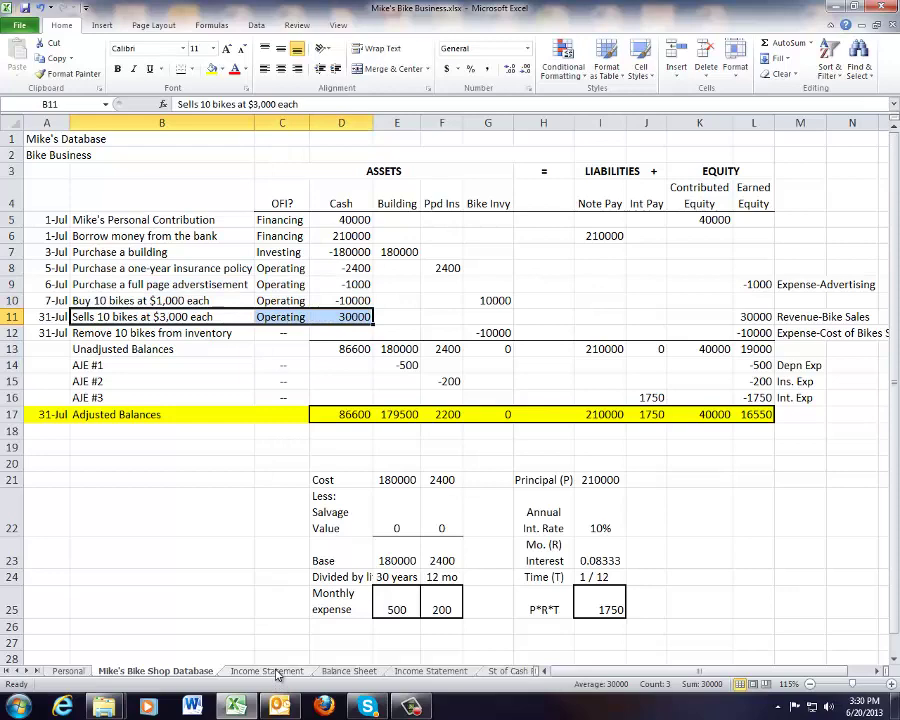
click(495, 671)
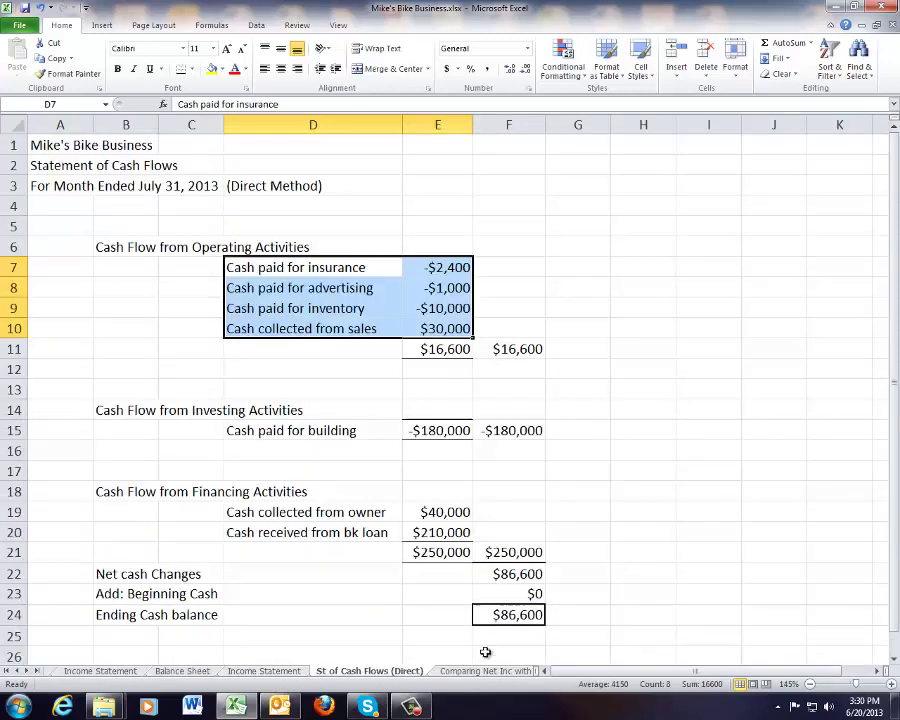
click(365, 288)
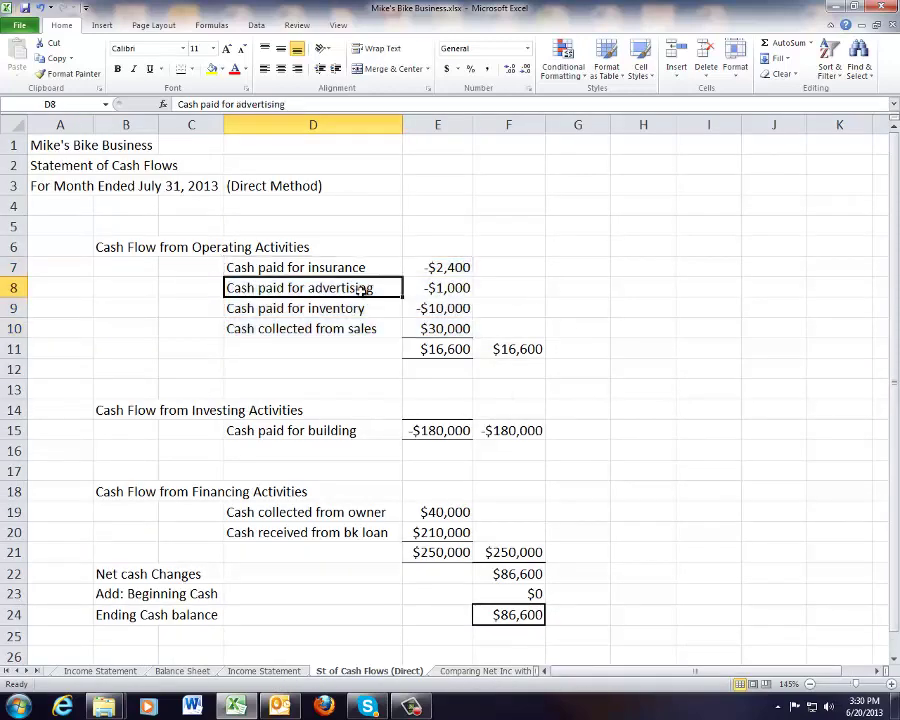
click(509, 349)
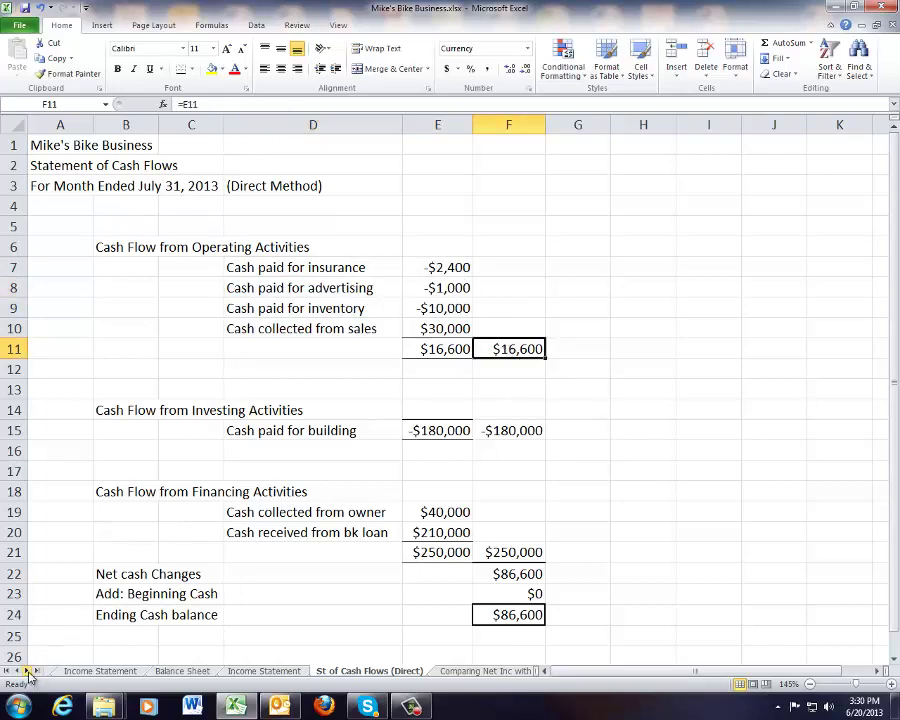
click(31, 672)
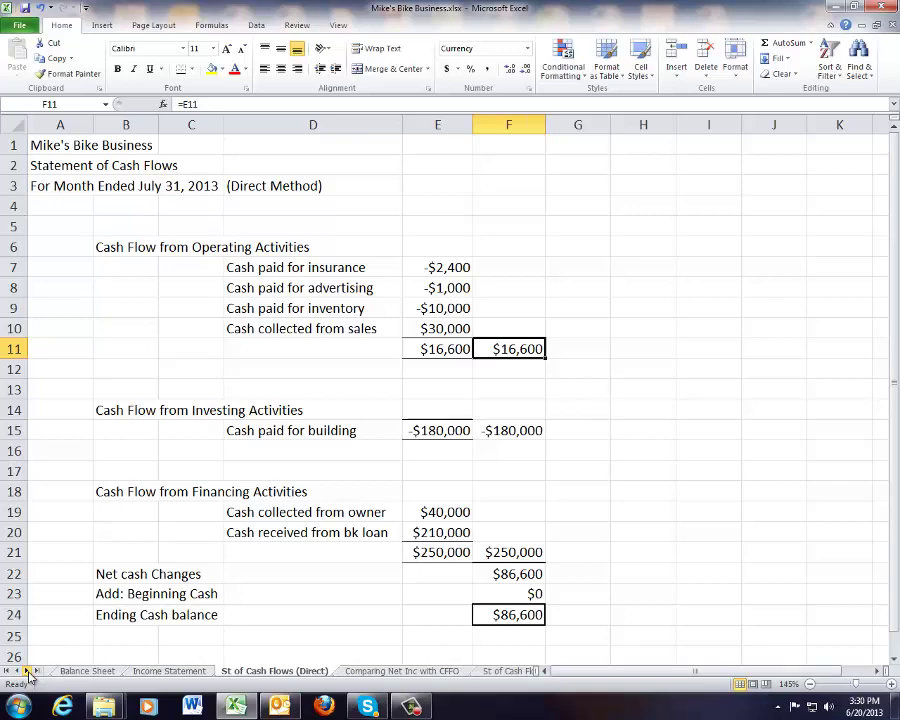
click(31, 672)
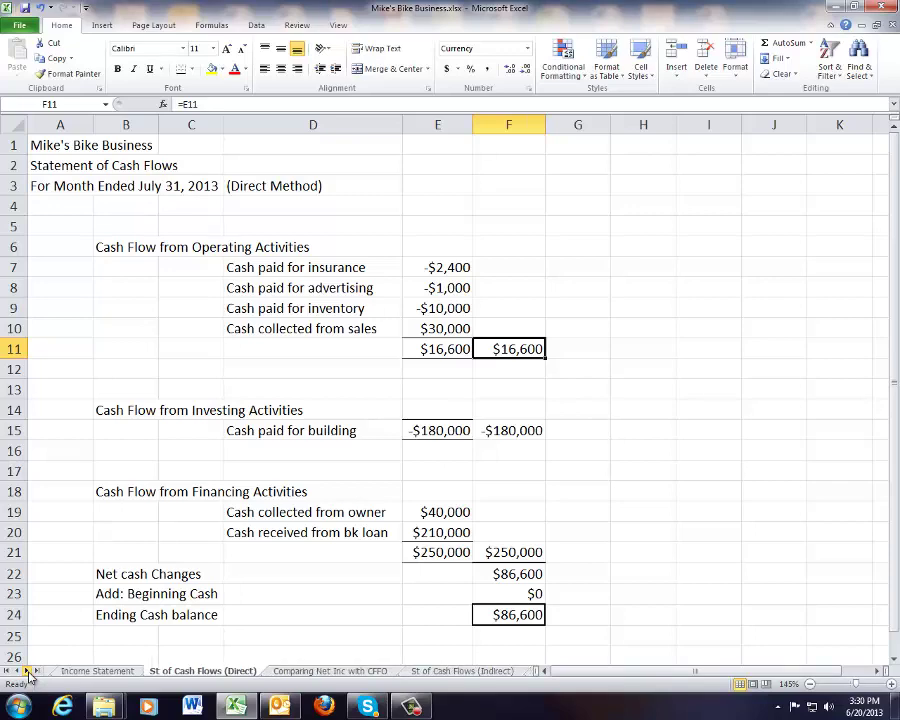
- On the indirect sheet, inspect net income and the =SUM(F7:F13) operating total, then select A6:F14
click(455, 672)
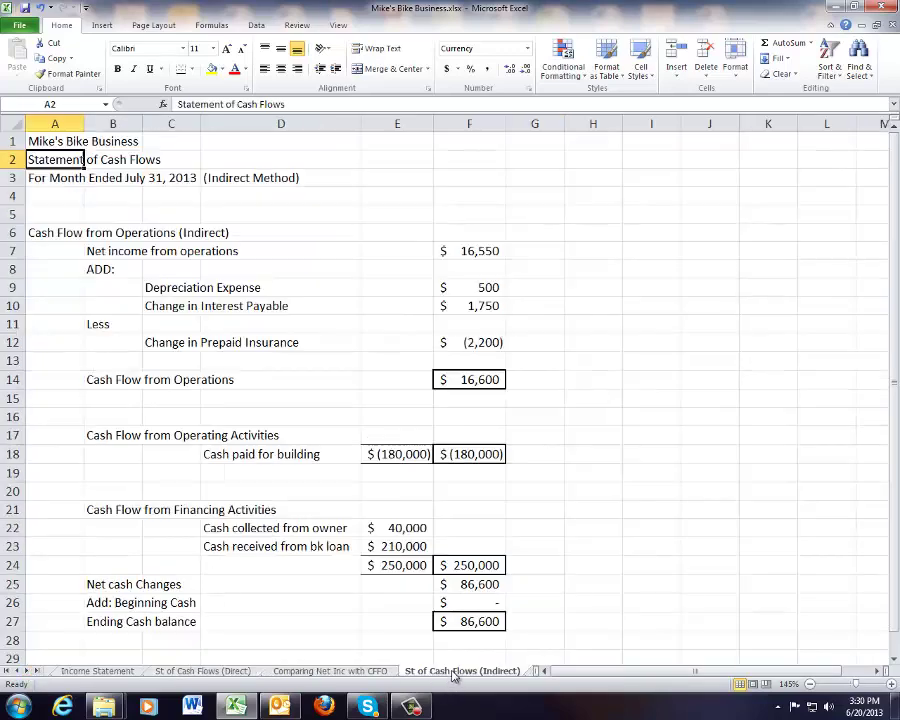
click(477, 380)
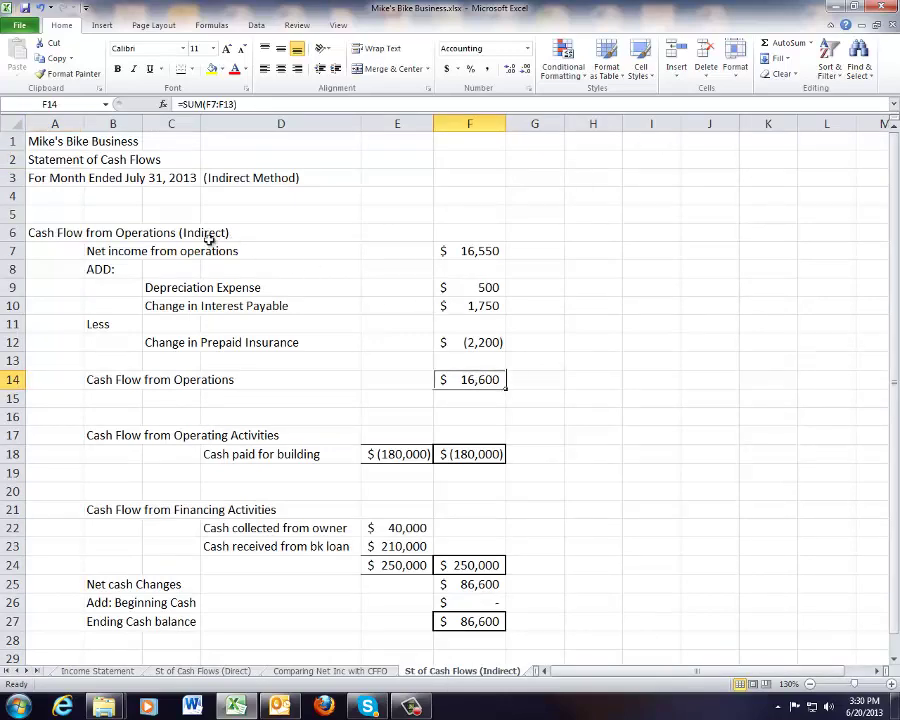
click(94, 251)
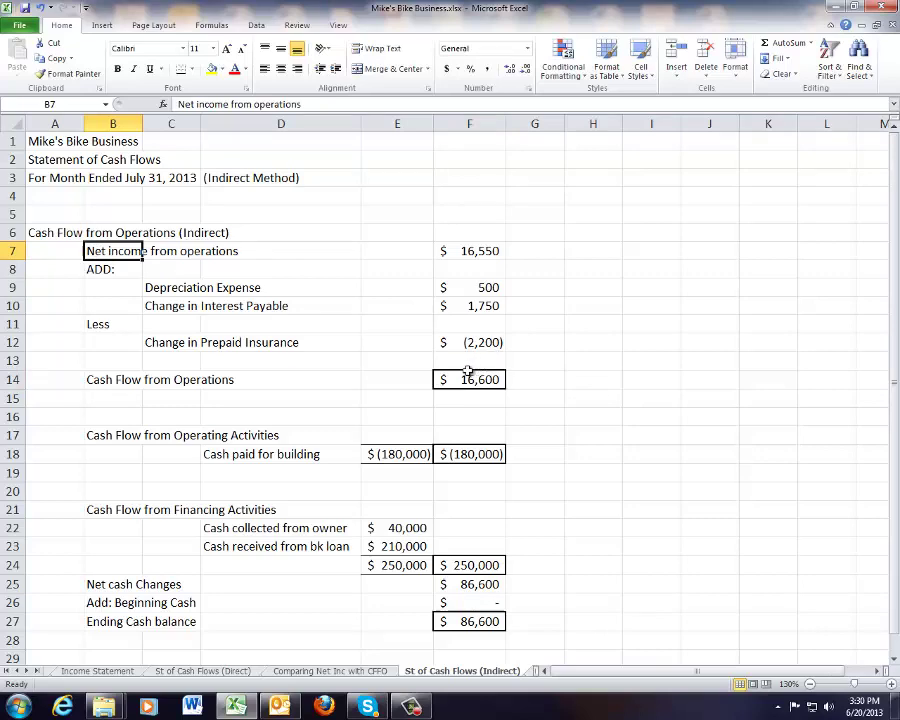
click(92, 379)
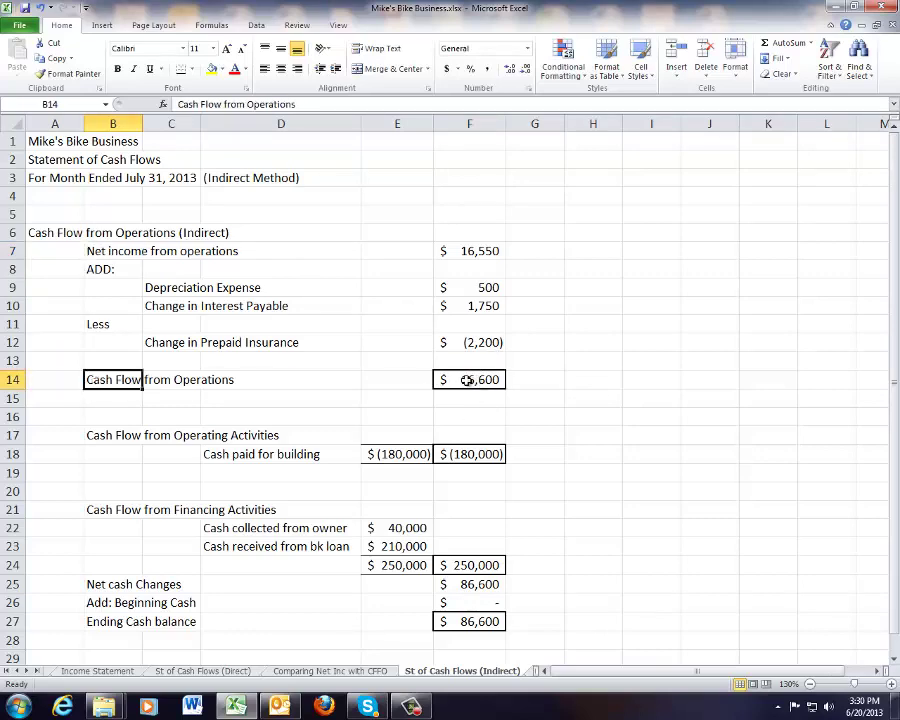
click(467, 380)
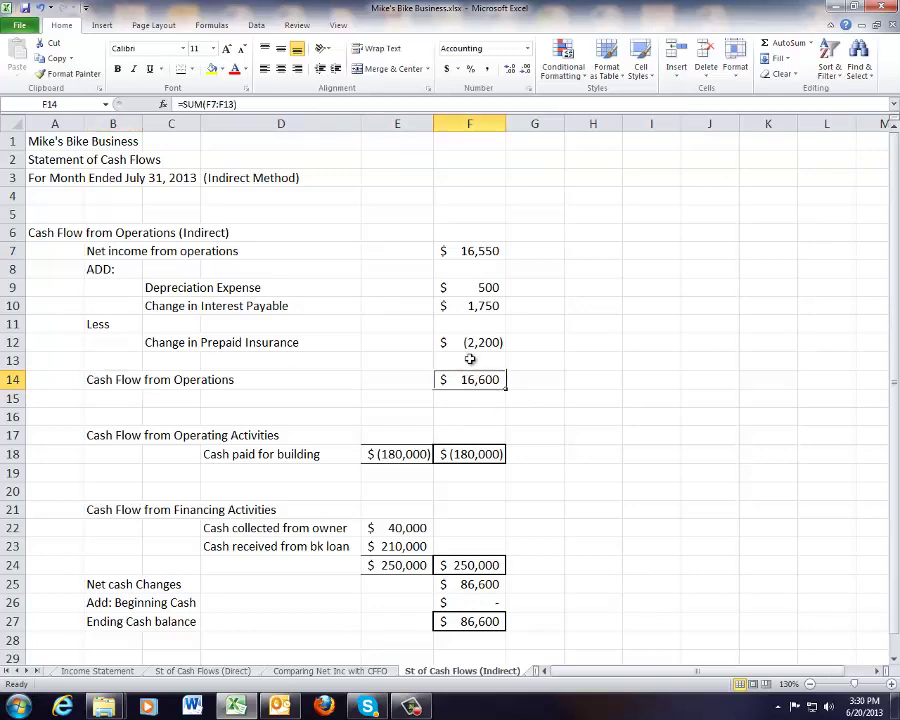
drag(36, 231, 495, 380)
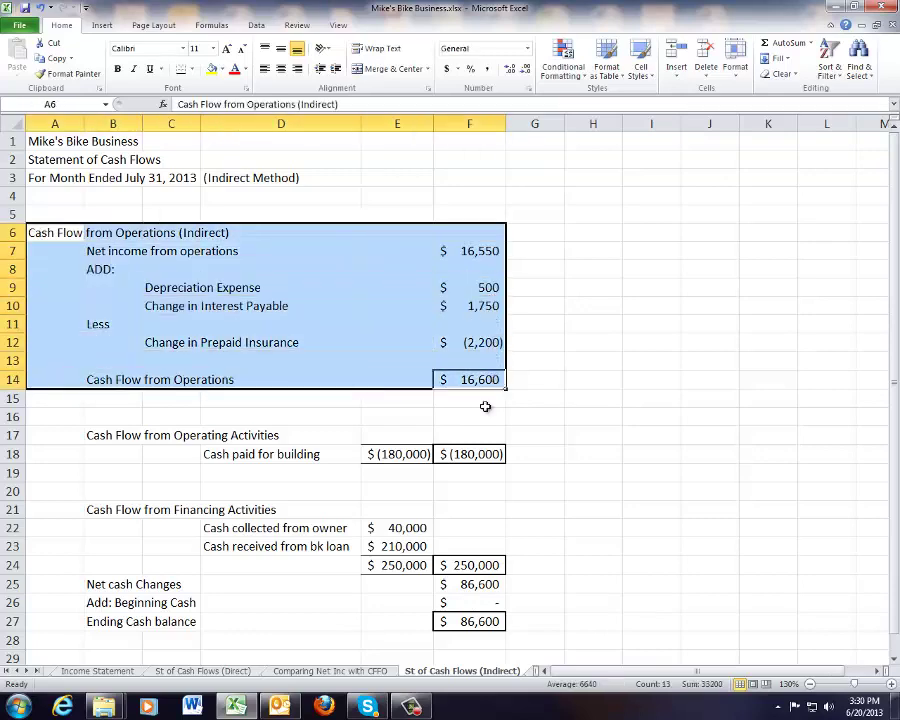
- On the Income Statement, select revenues, each expense amount and the $16,550 net income
click(125, 676)
click(506, 354)
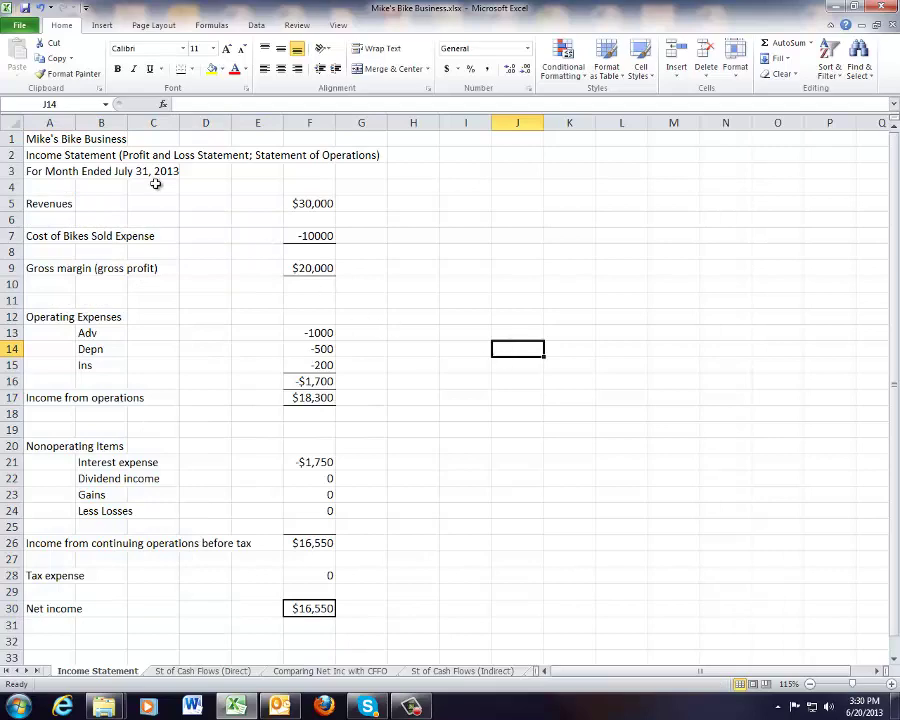
click(33, 205)
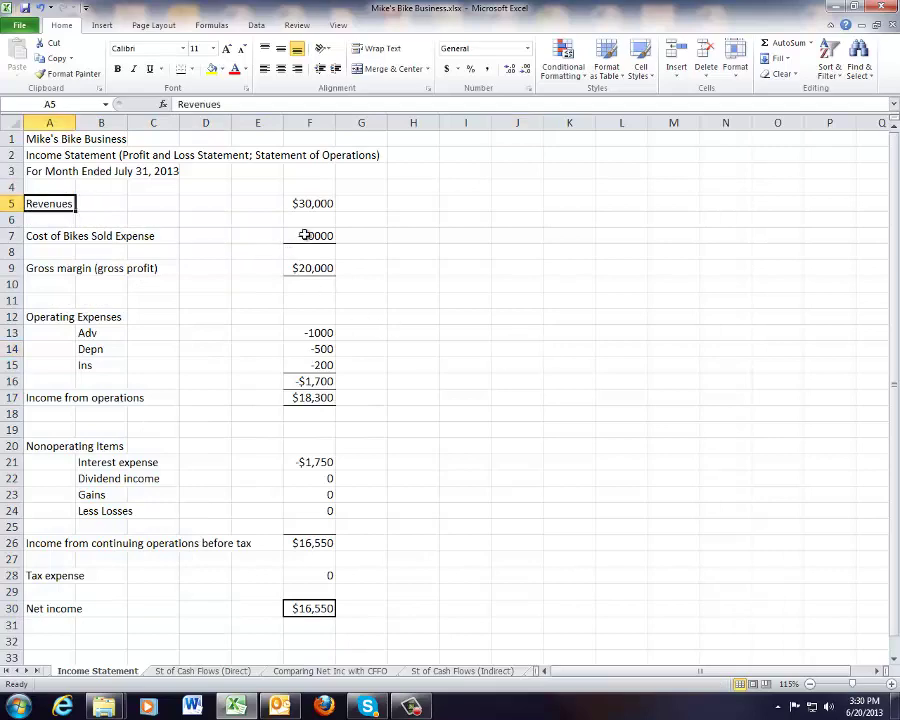
click(312, 236)
ctrl+click(318, 334)
ctrl+click(312, 350)
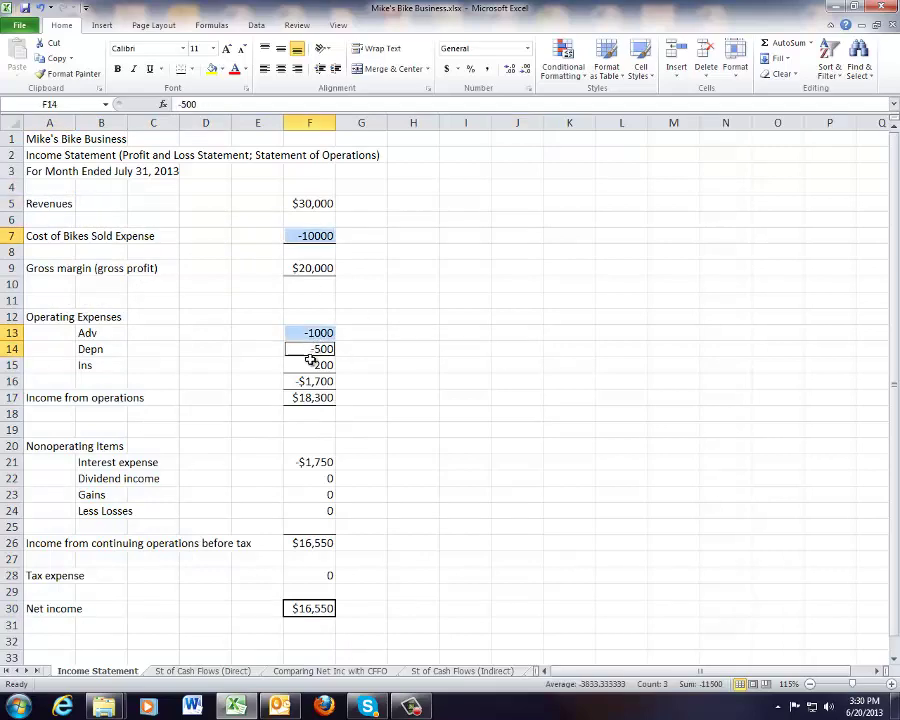
ctrl+click(326, 365)
ctrl+click(300, 464)
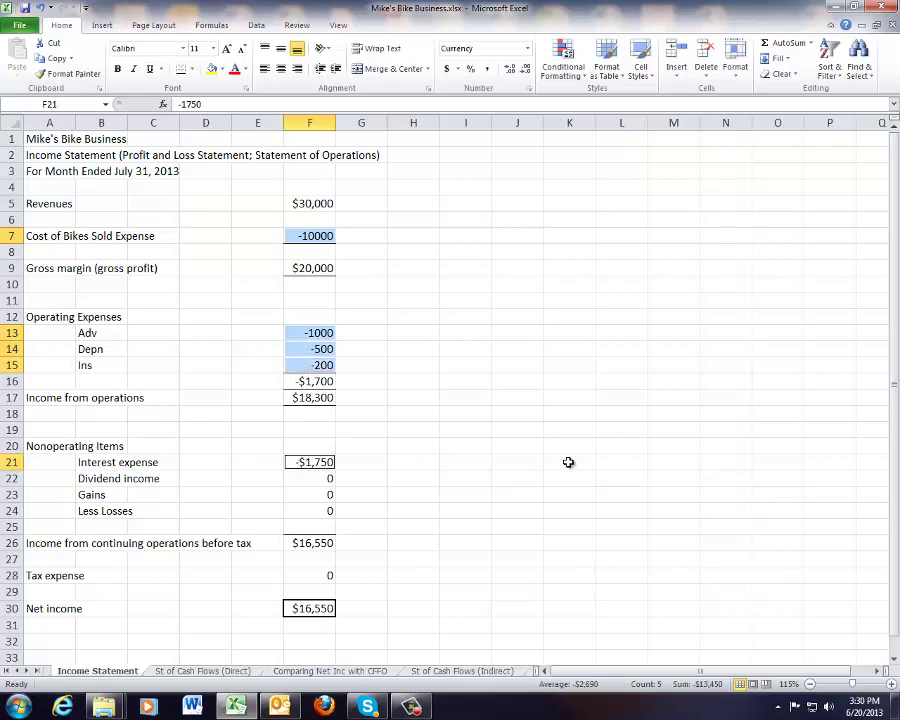
click(306, 608)
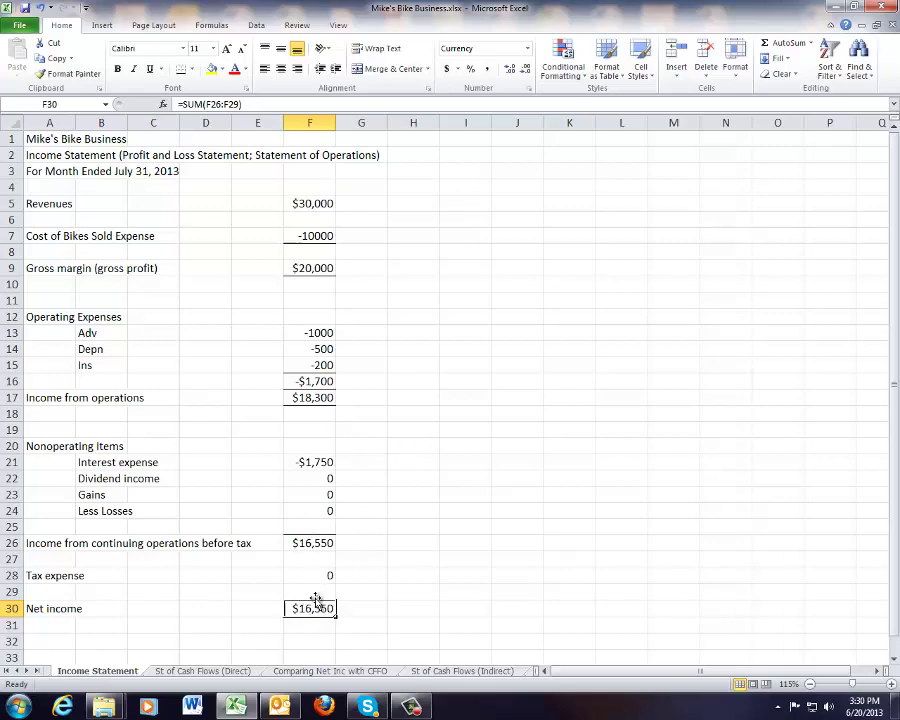
- Compare the direct statement's operating section and $16,600 total in F11 with the Income Statement
click(237, 674)
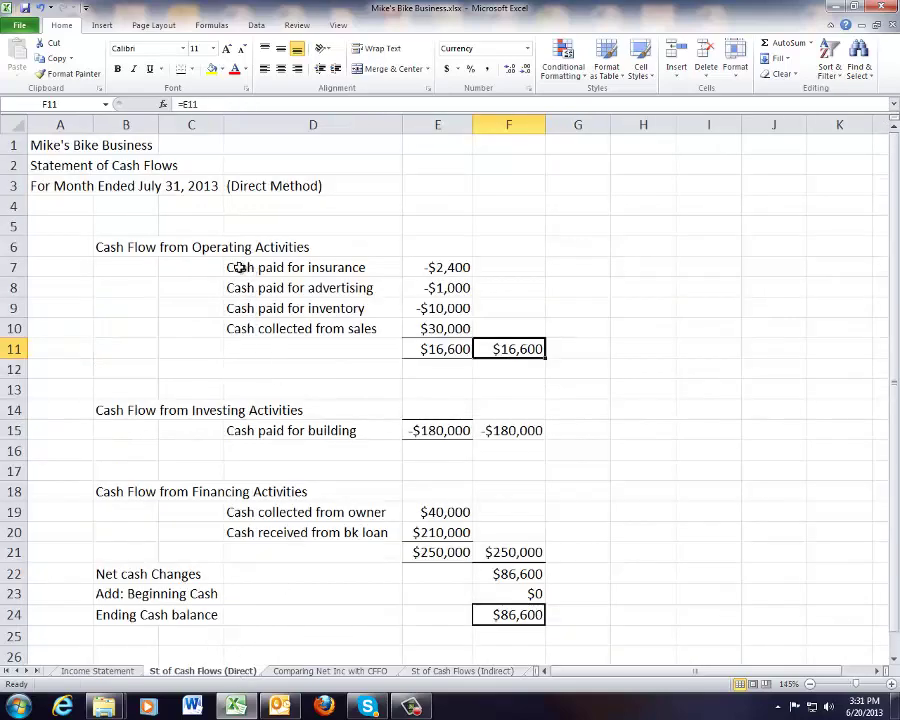
drag(240, 267, 527, 348)
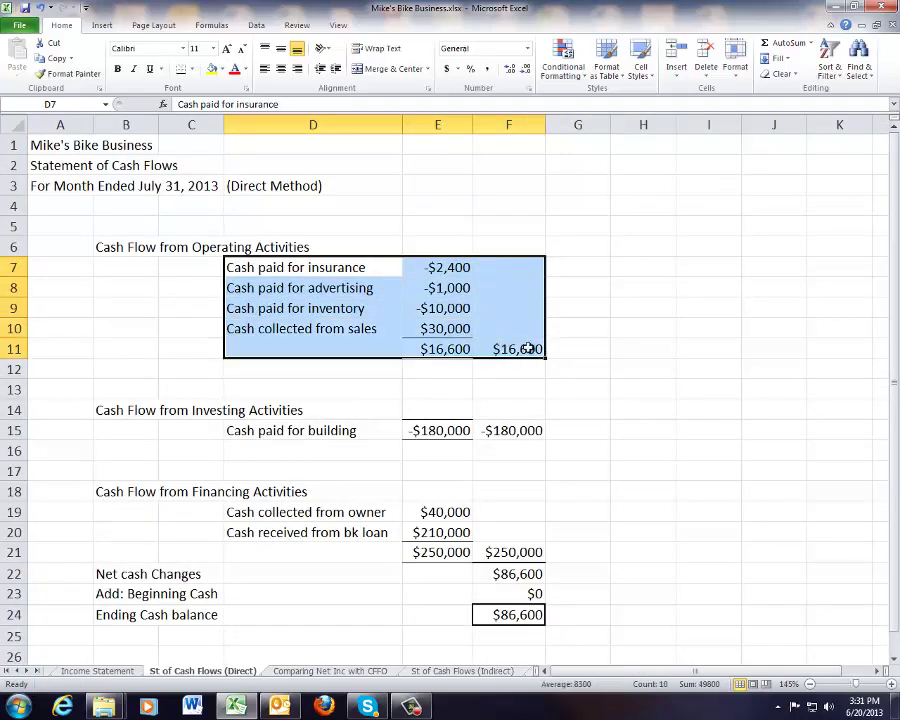
click(505, 351)
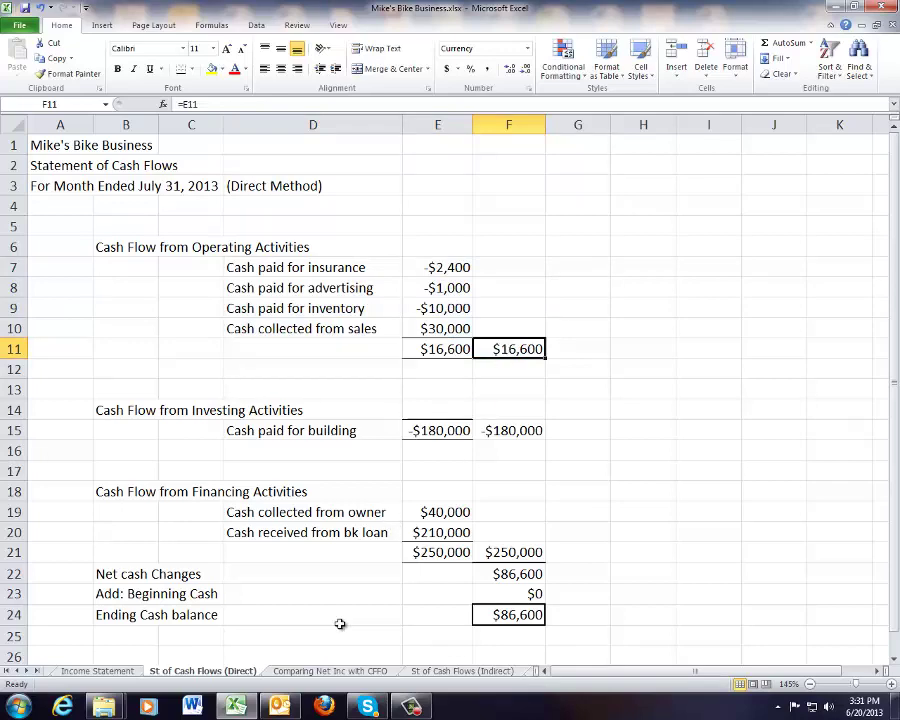
click(110, 670)
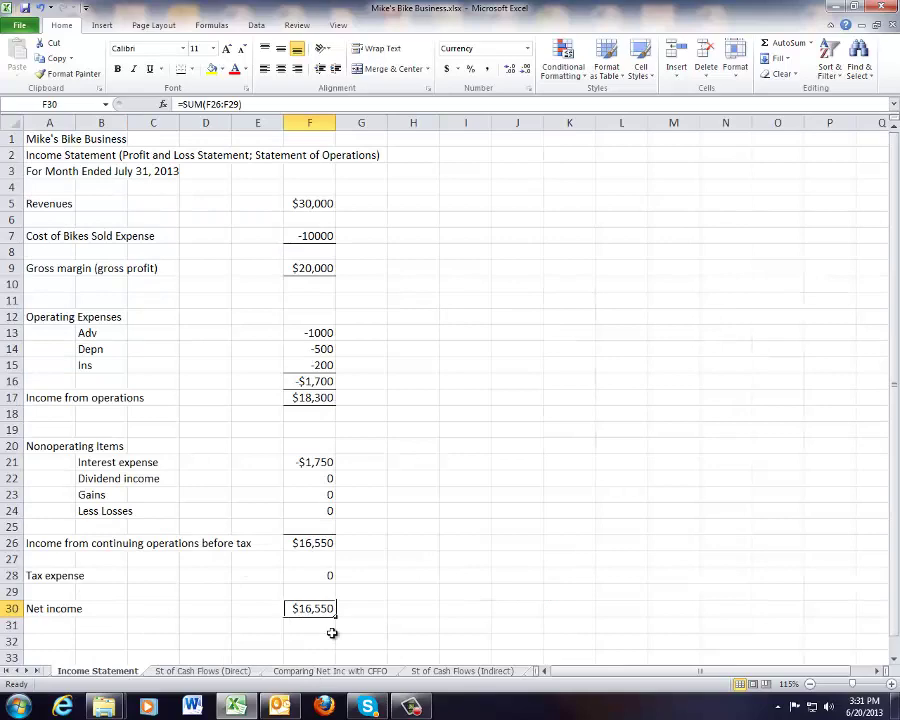
click(221, 669)
drag(262, 268, 508, 345)
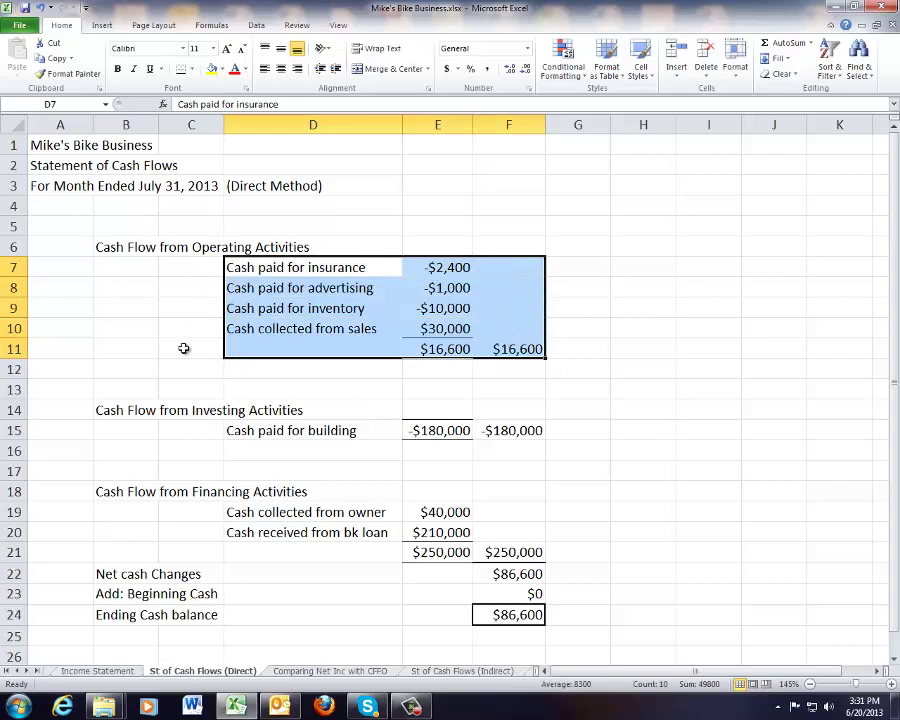
click(311, 673)
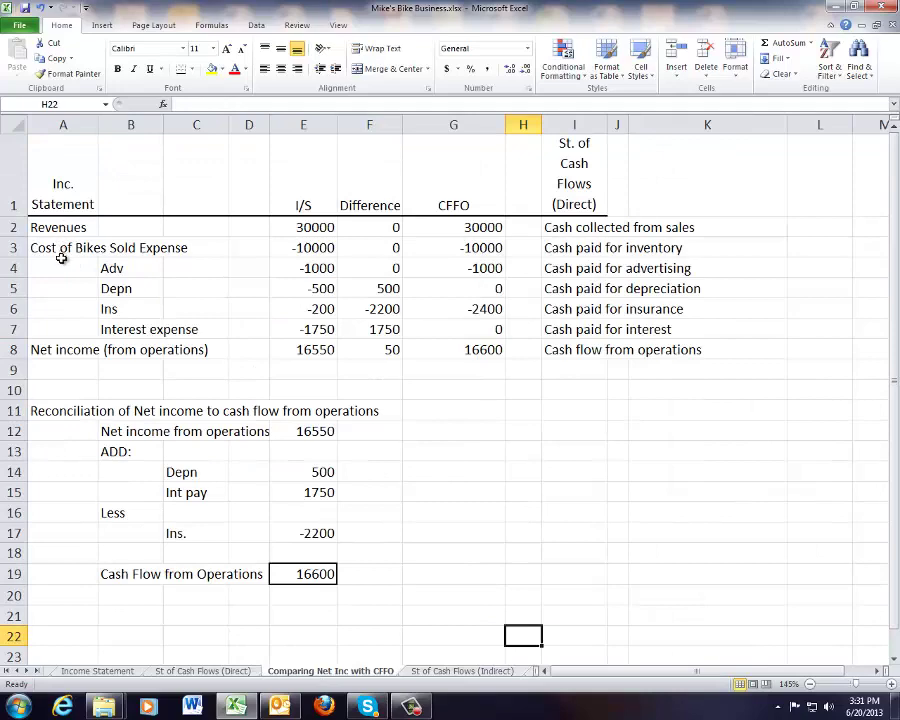
click(312, 229)
click(276, 247)
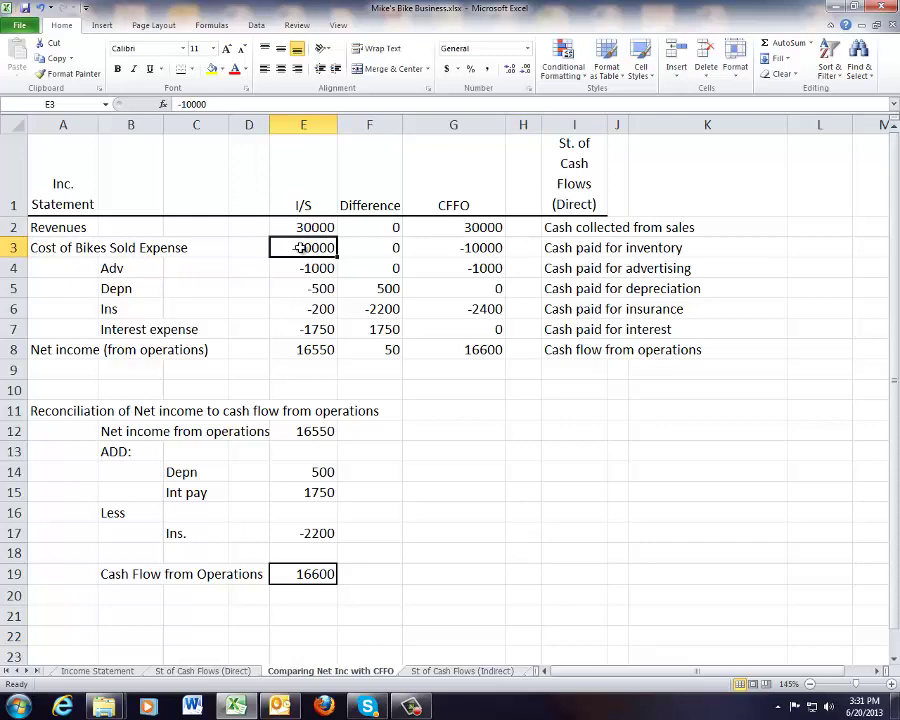
click(293, 270)
click(291, 286)
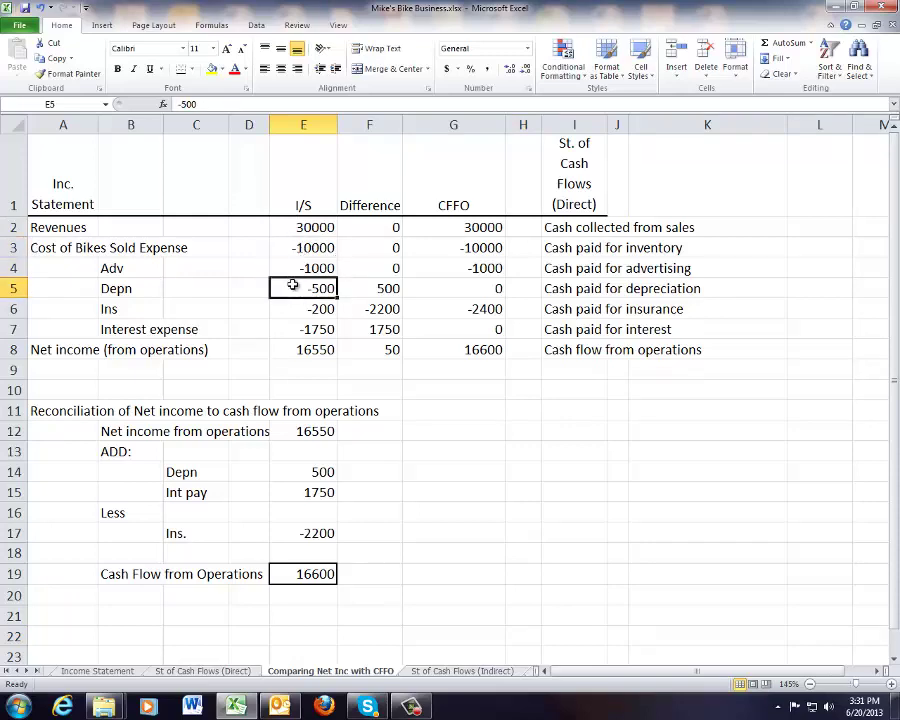
click(289, 310)
click(285, 328)
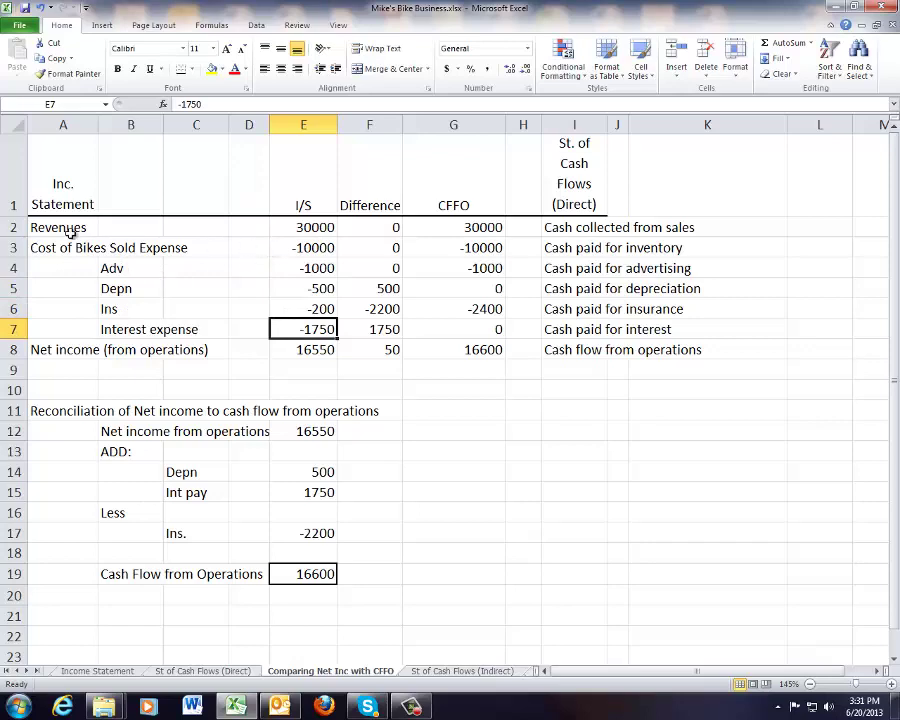
drag(88, 229, 291, 345)
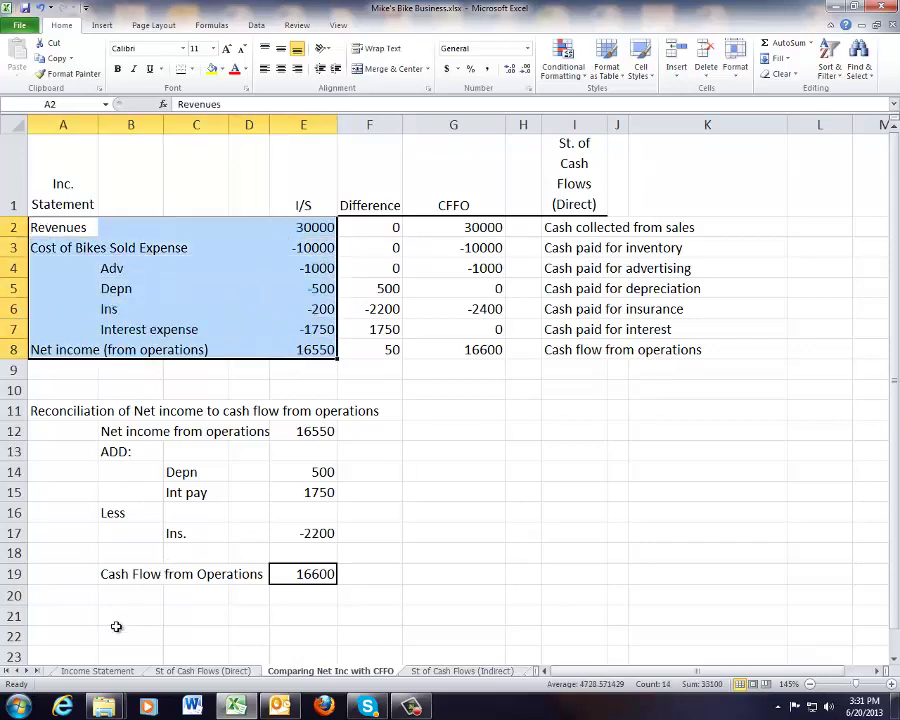
click(100, 670)
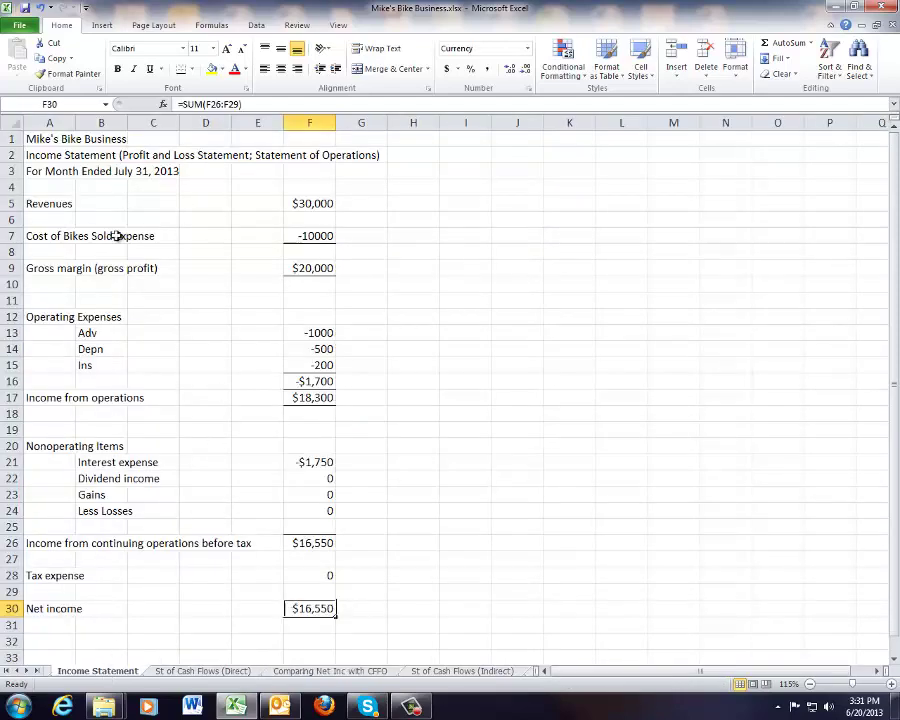
drag(44, 203, 334, 606)
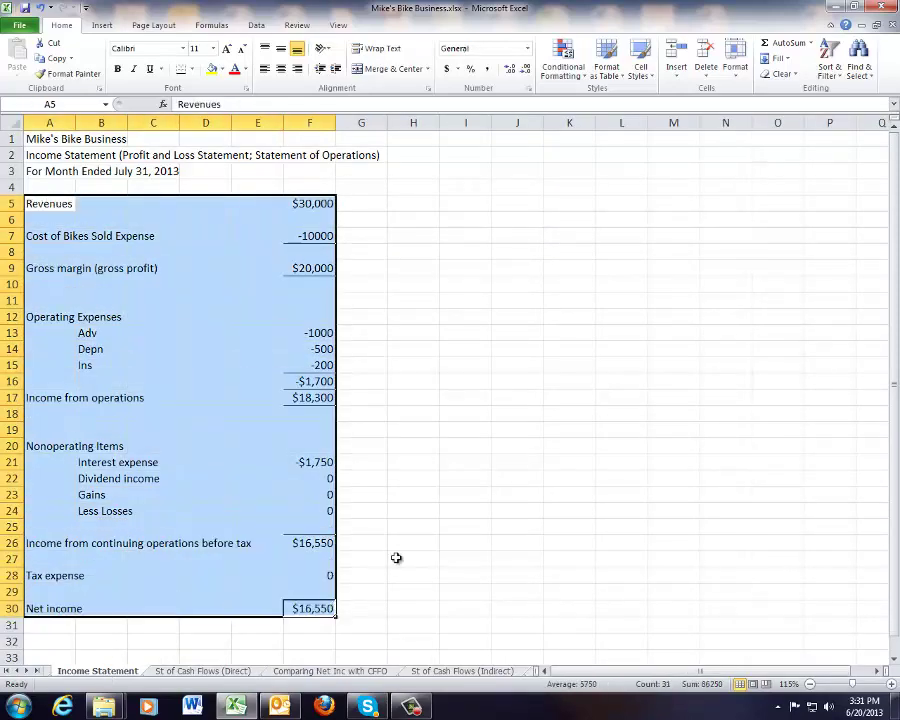
click(300, 672)
drag(90, 225, 294, 358)
click(528, 445)
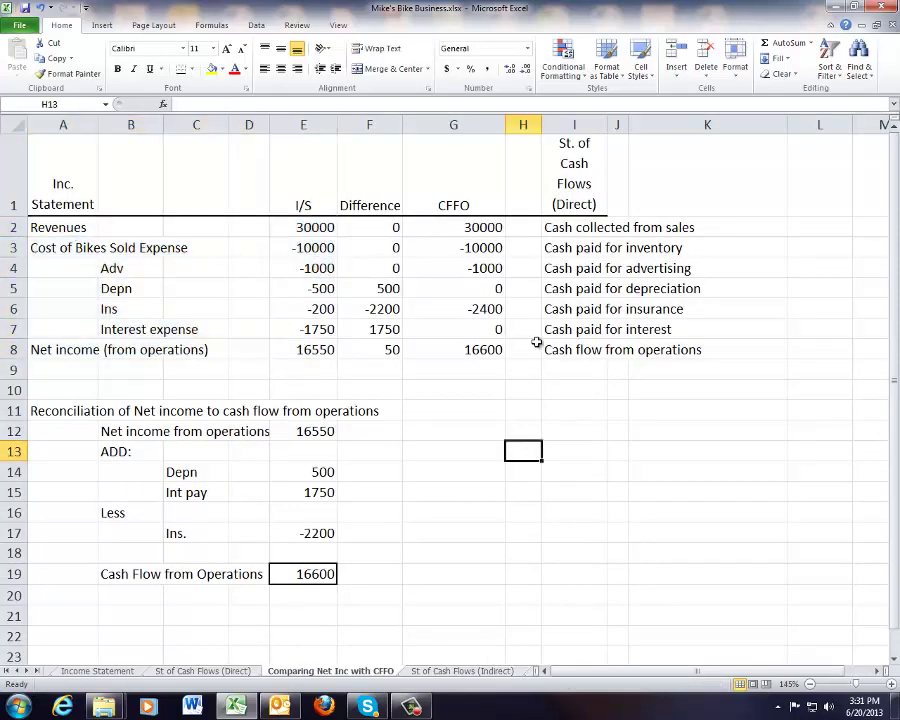
drag(446, 226, 647, 347)
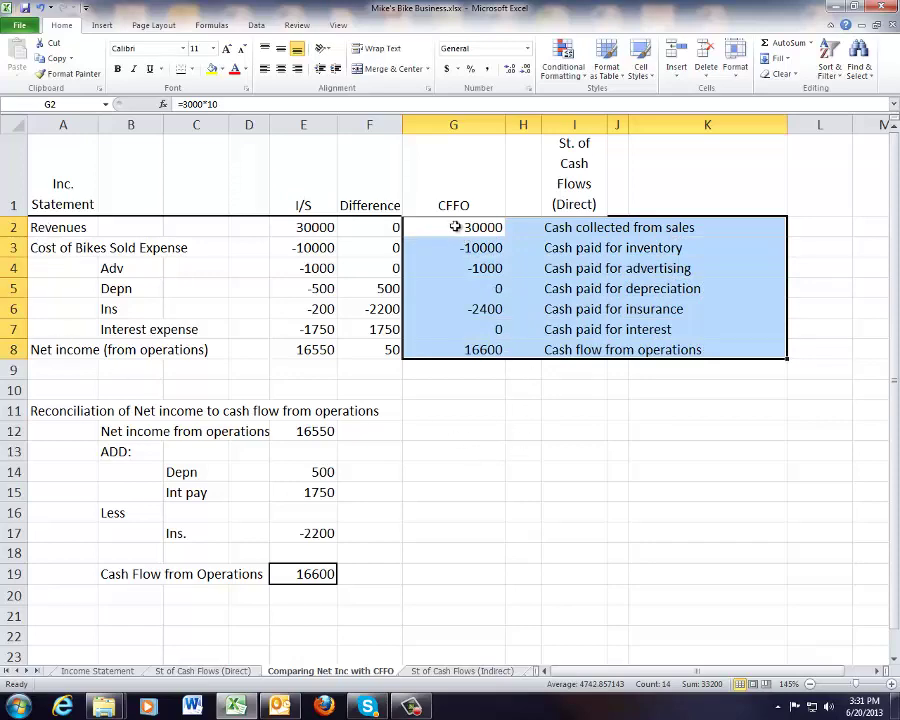
drag(454, 224, 466, 342)
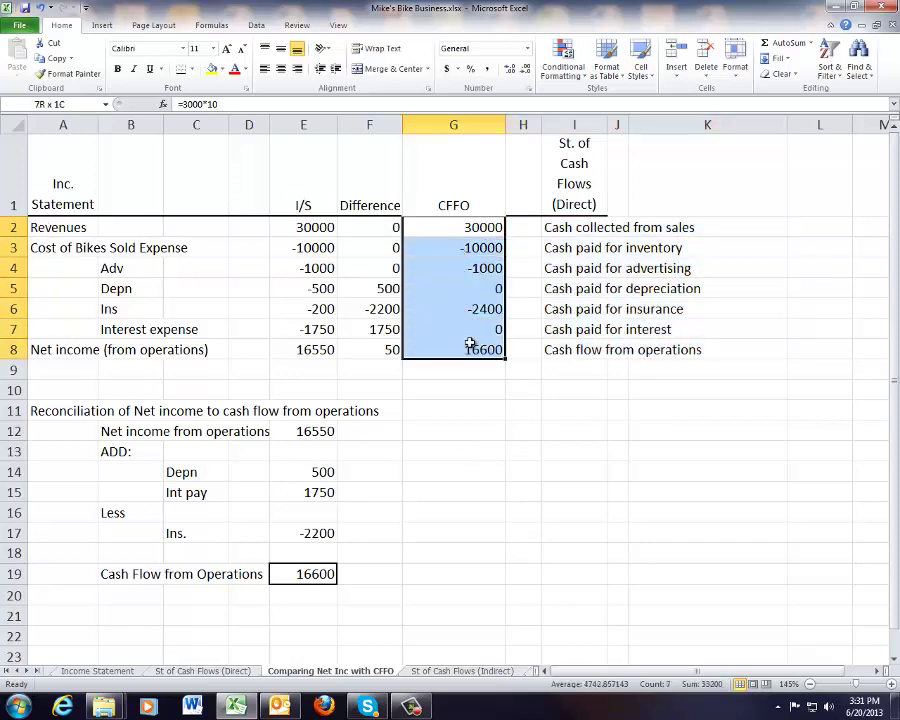
click(444, 230)
click(448, 250)
click(449, 266)
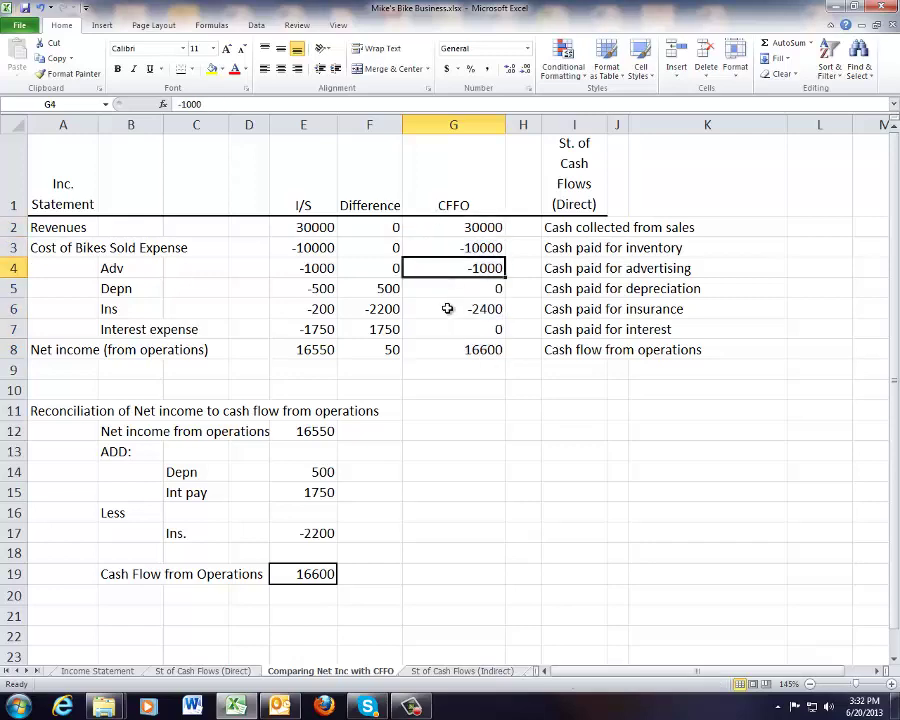
click(447, 309)
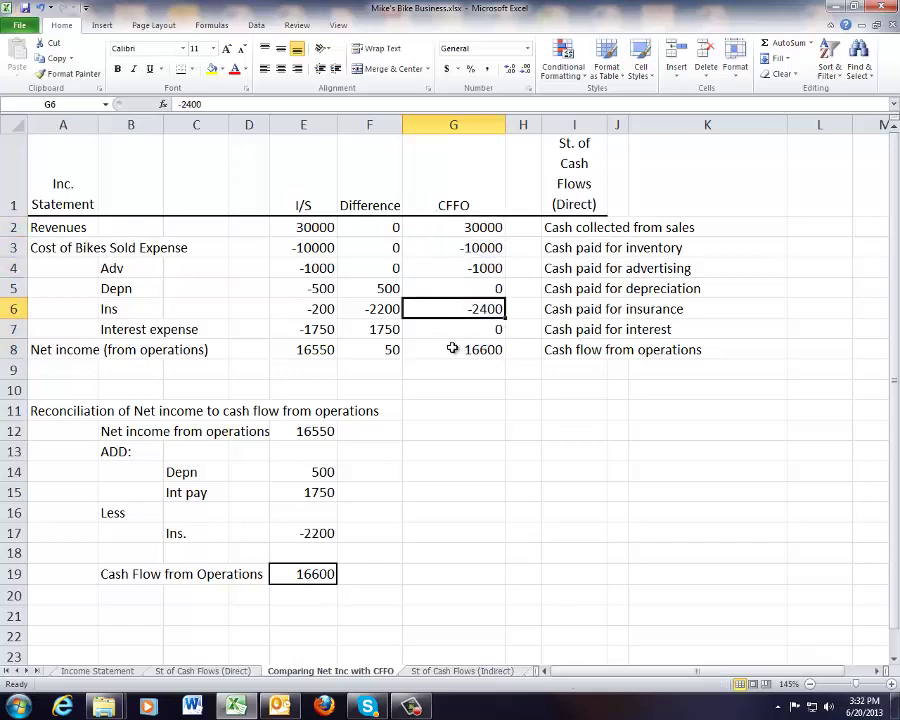
click(453, 351)
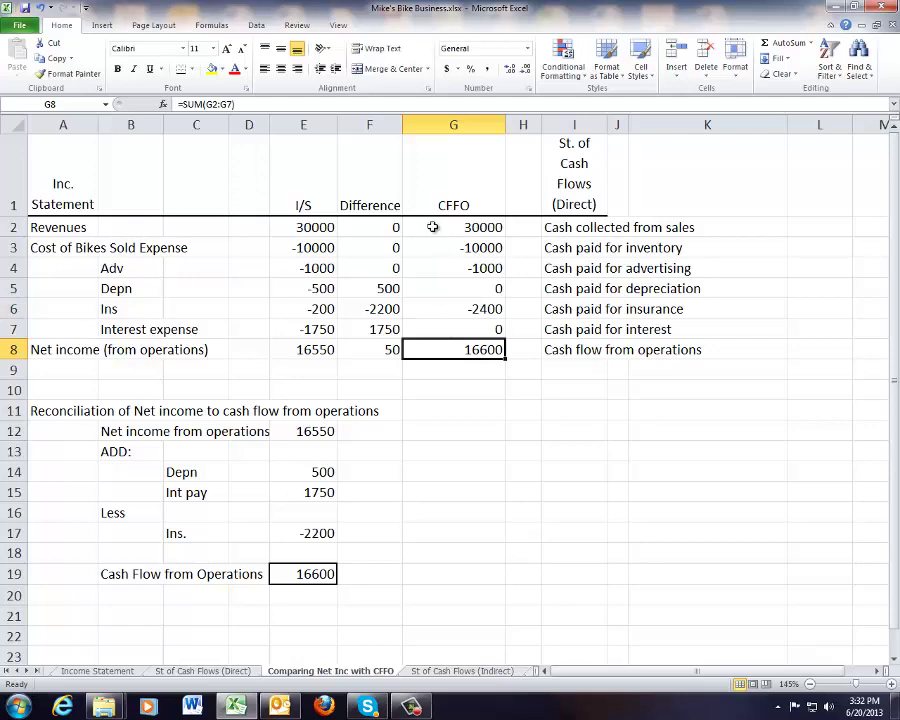
drag(430, 224, 683, 346)
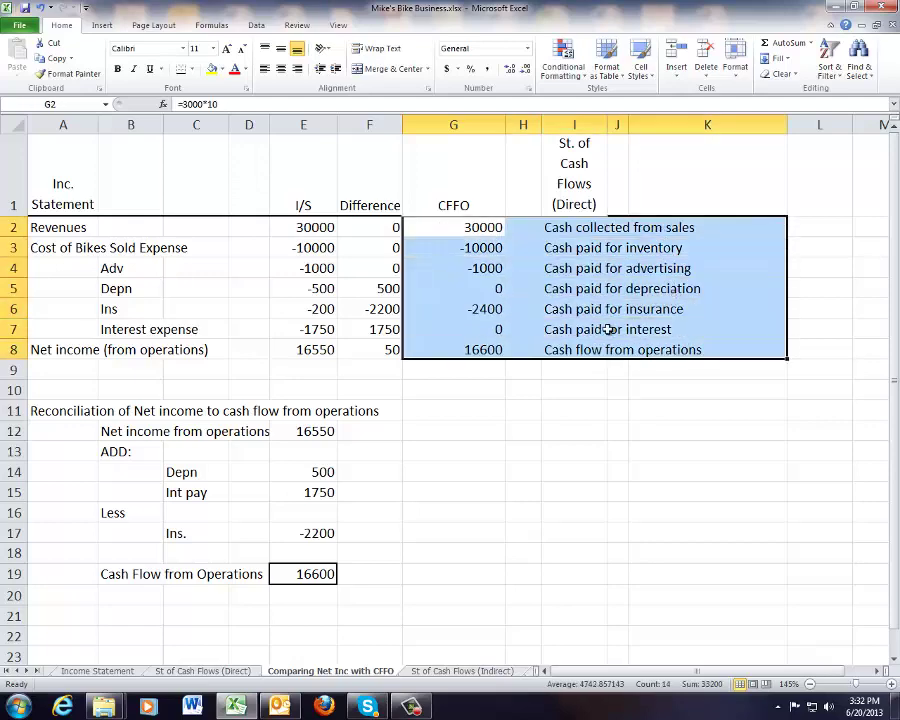
click(426, 225)
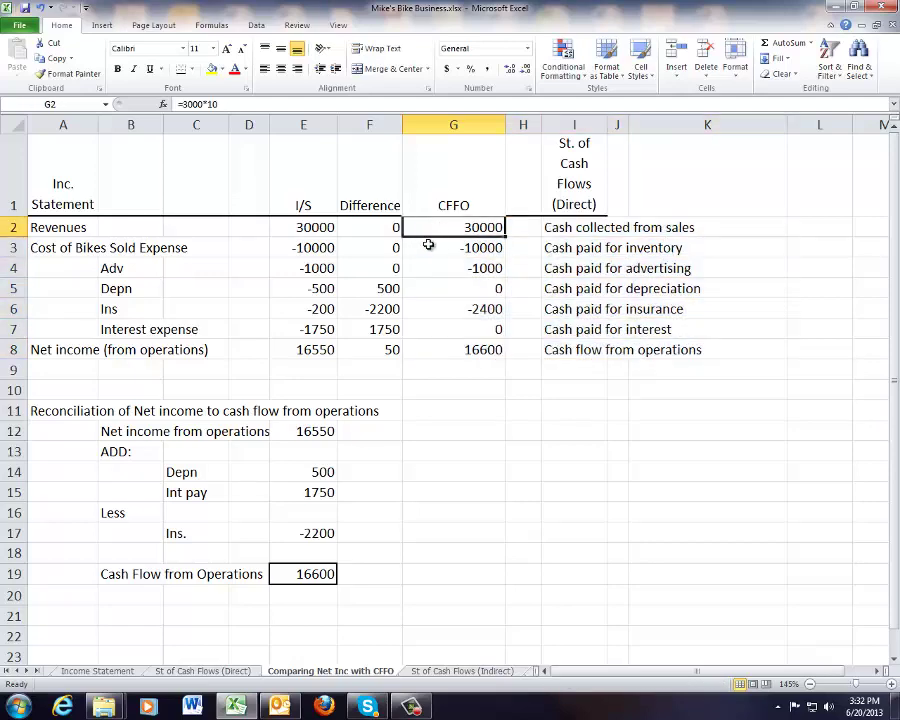
click(429, 246)
click(440, 285)
click(442, 313)
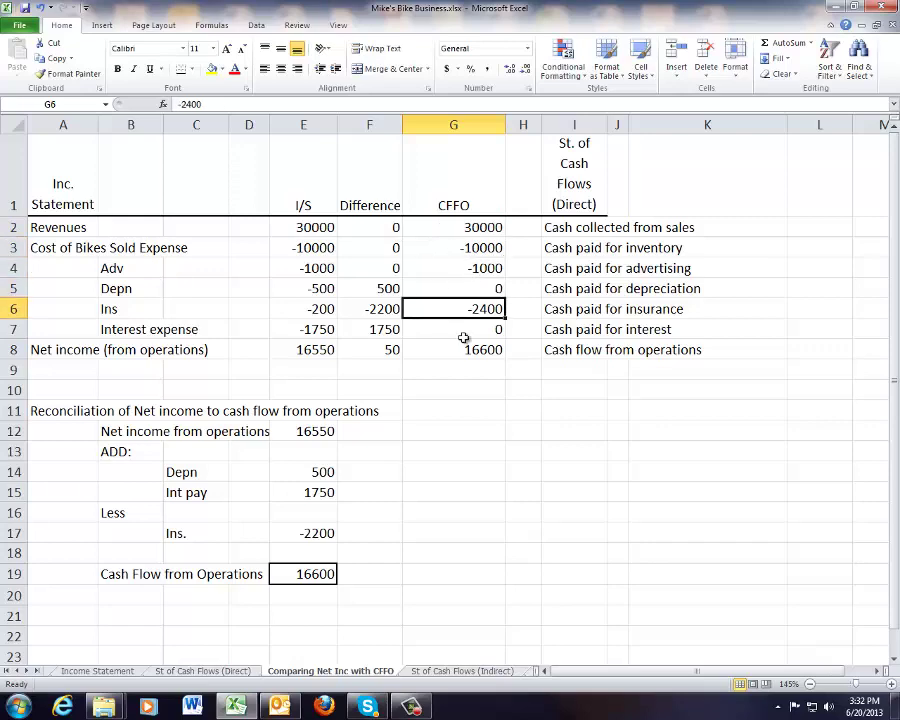
click(466, 350)
click(772, 43)
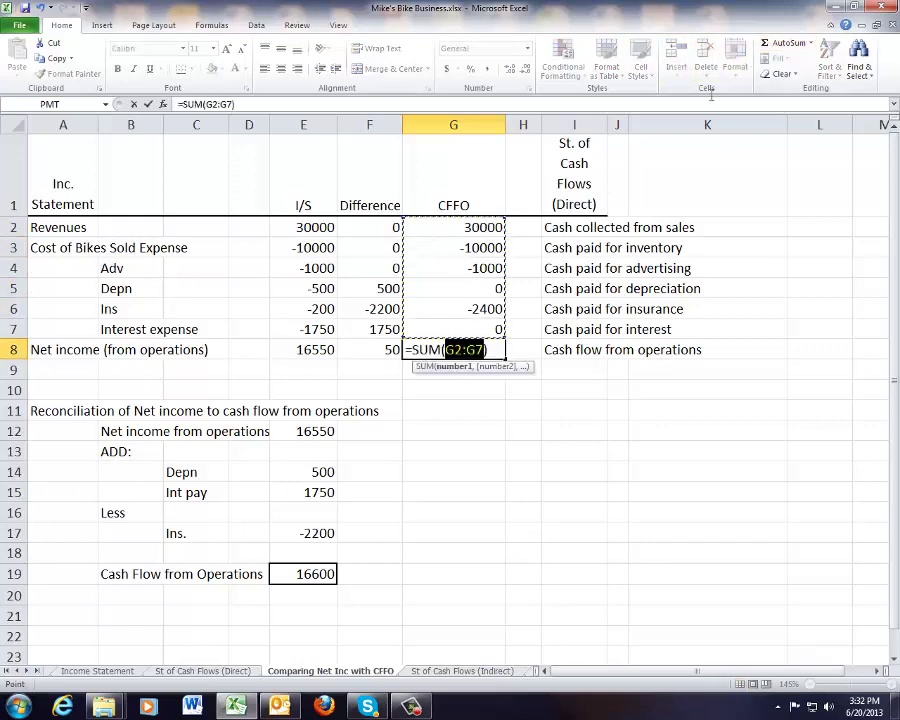
key(ctrl+Return)
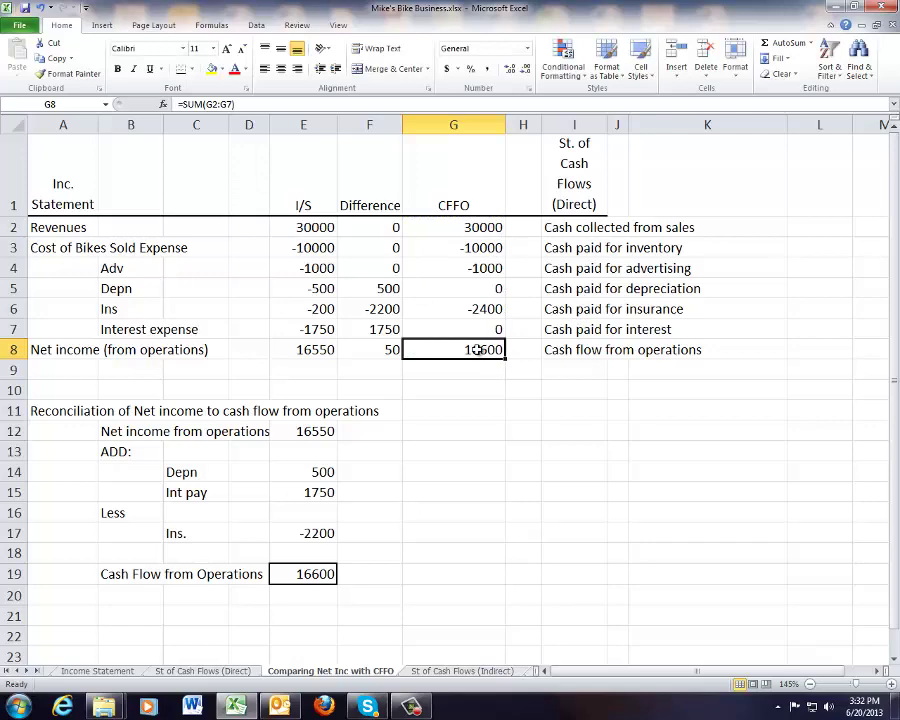
click(242, 669)
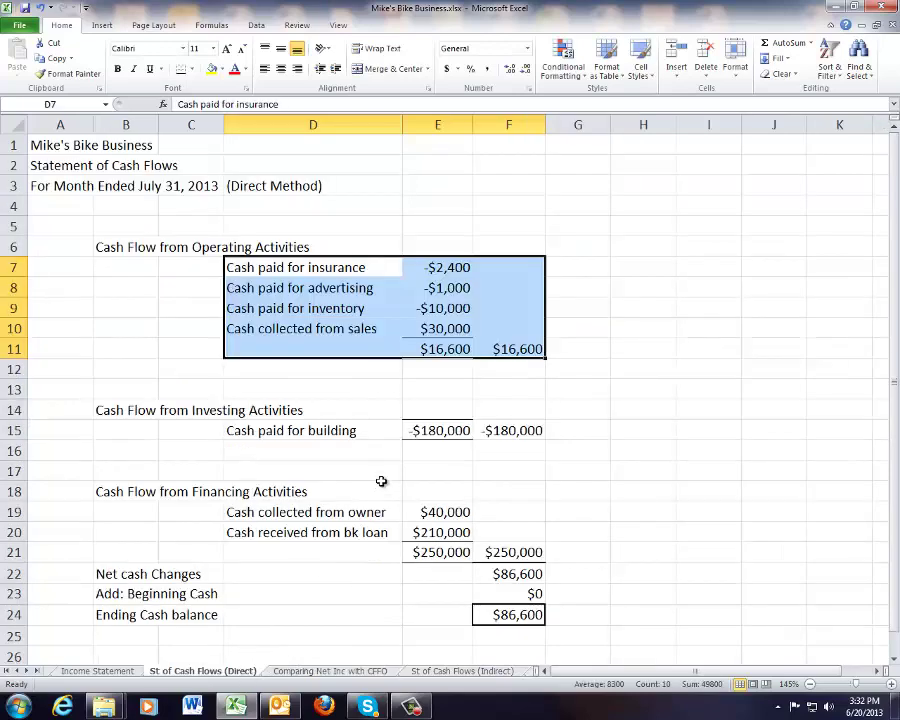
click(518, 346)
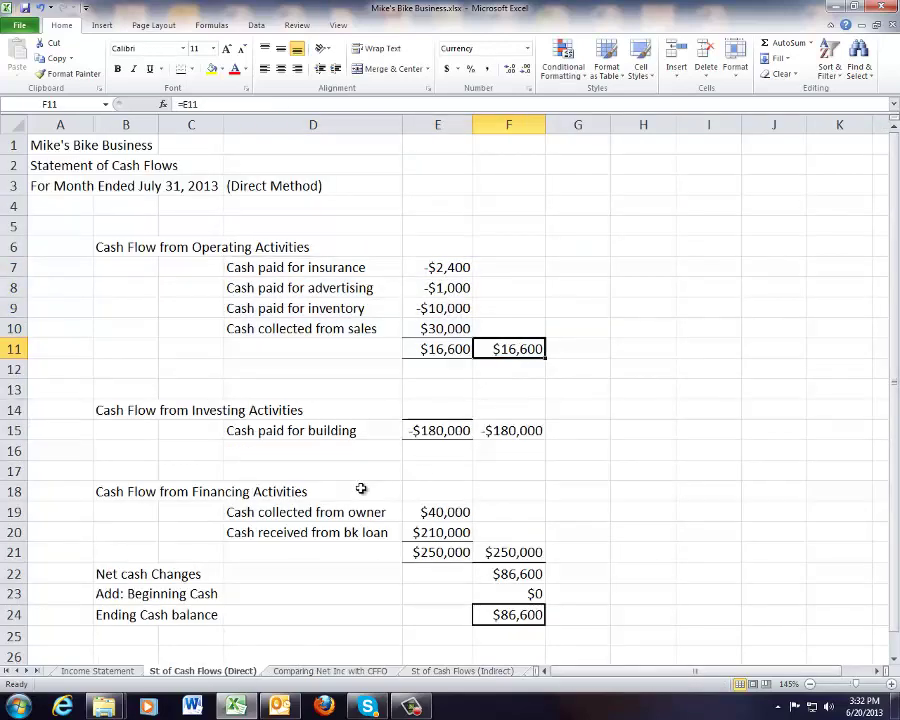
click(358, 671)
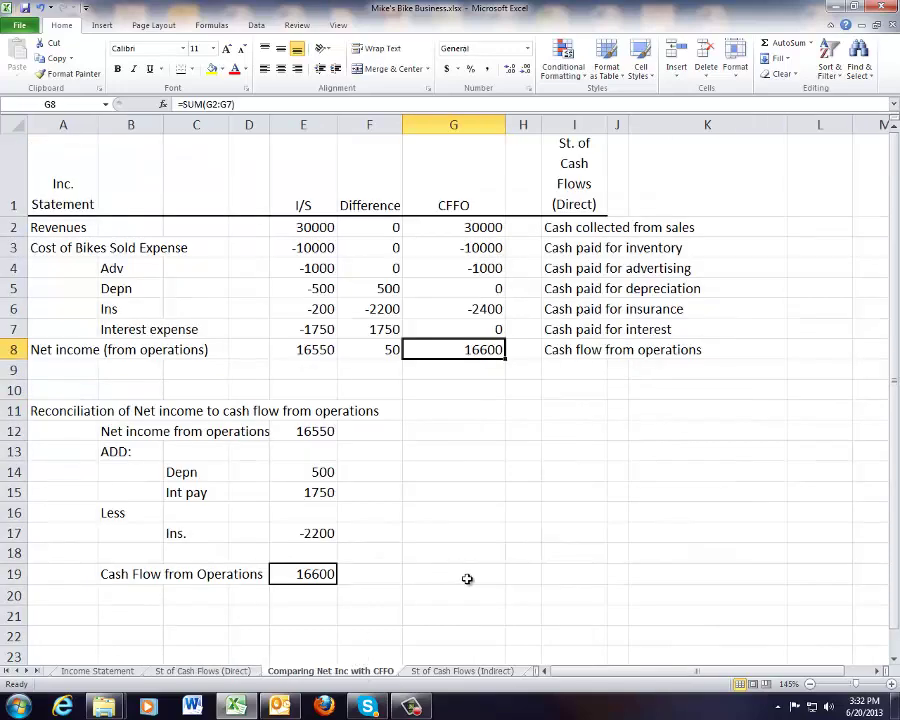
drag(43, 222, 285, 345)
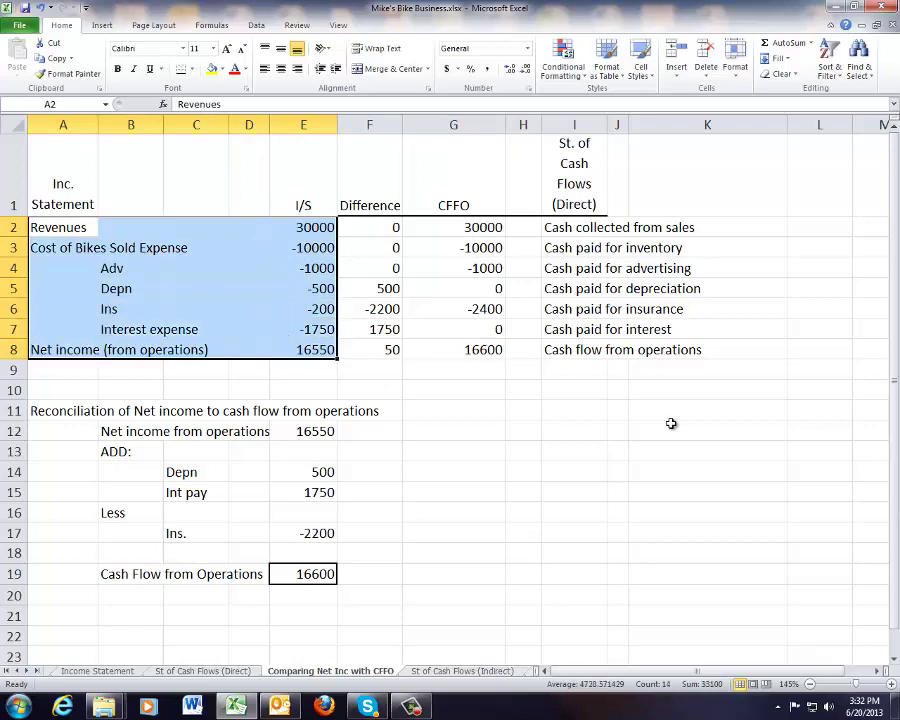
click(497, 227)
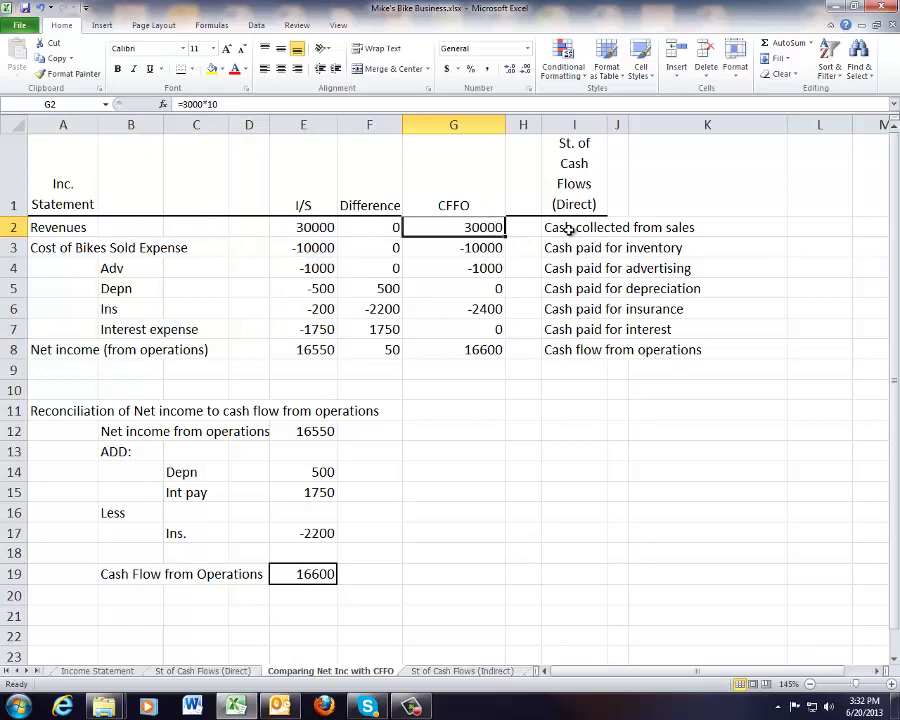
click(300, 227)
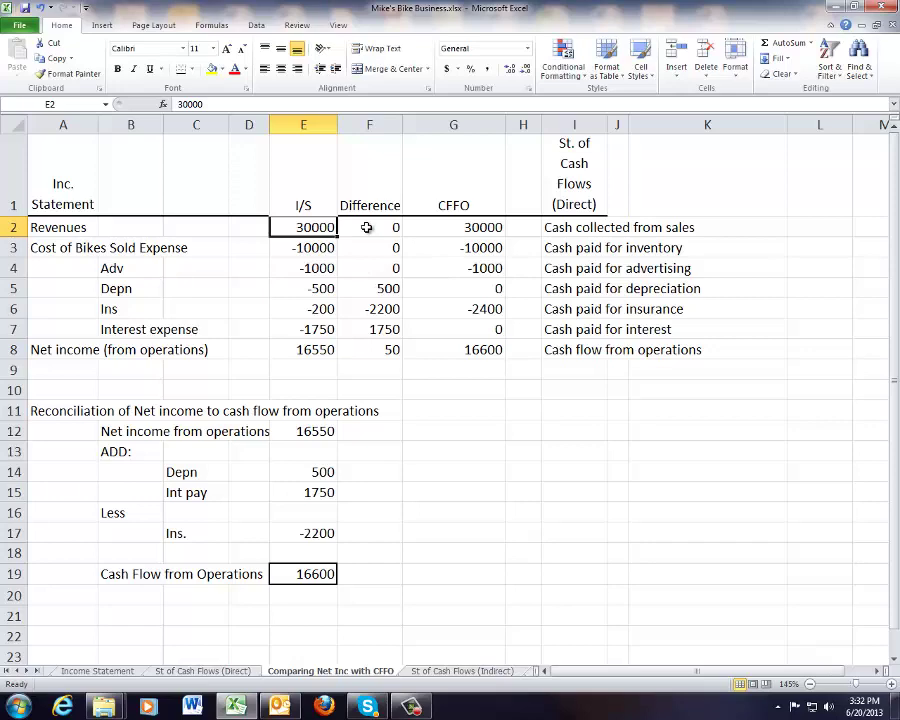
click(367, 228)
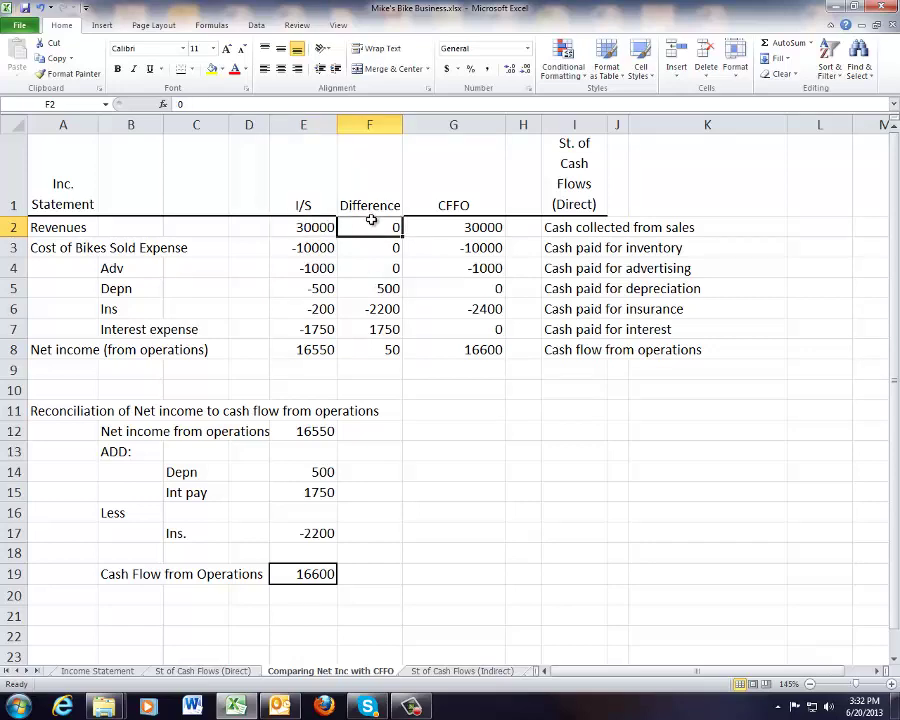
click(468, 250)
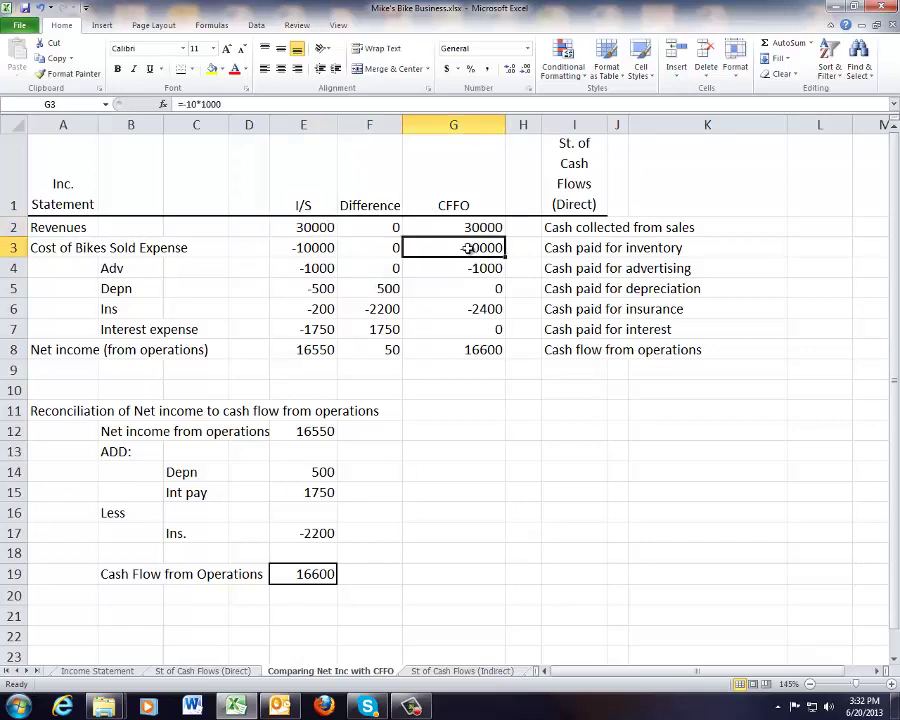
click(298, 248)
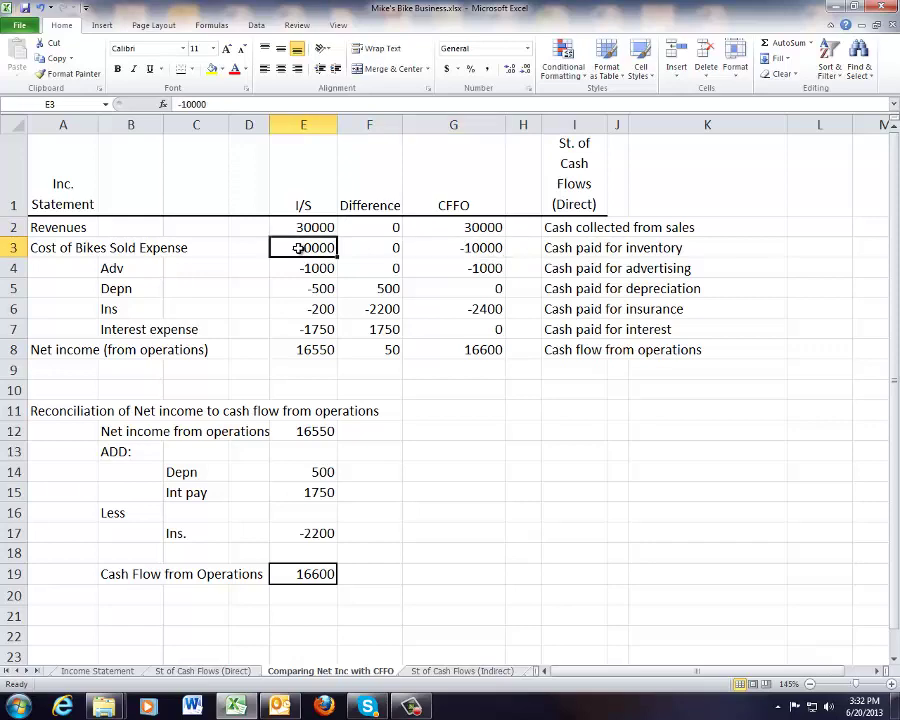
click(438, 249)
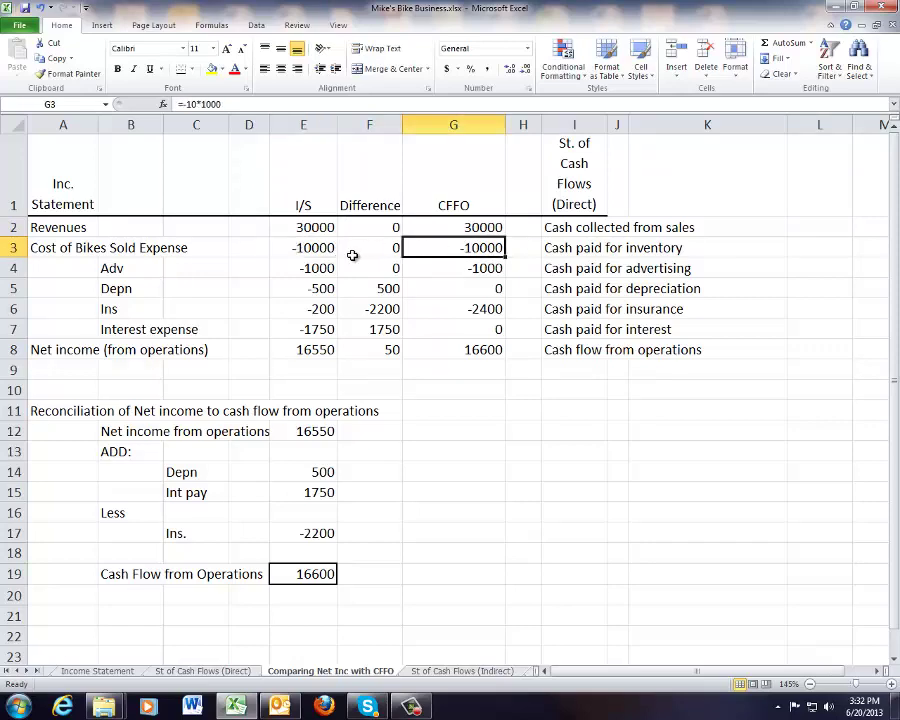
click(292, 247)
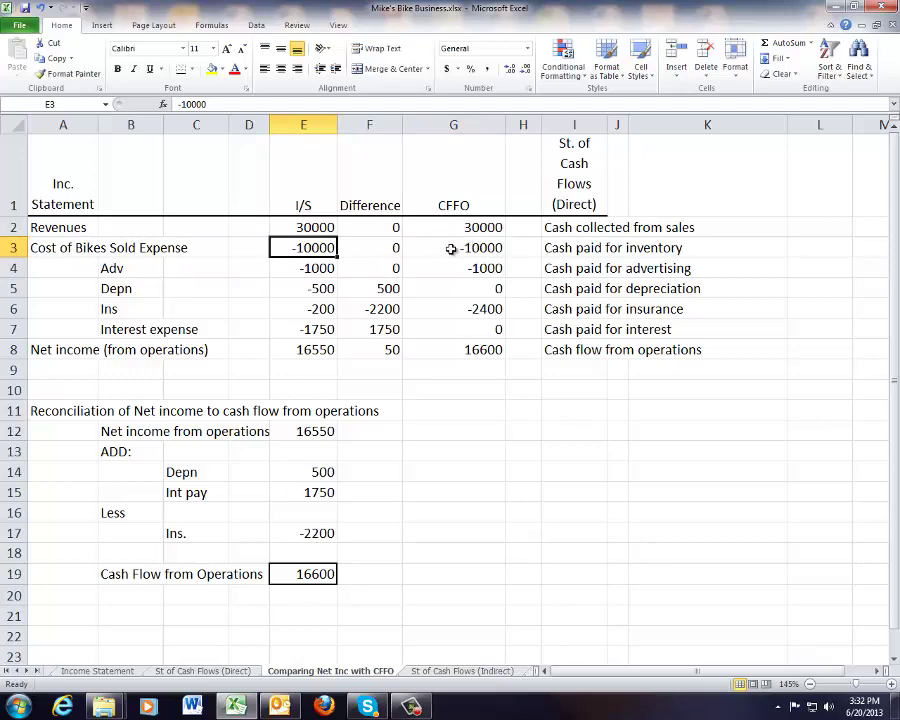
click(451, 249)
click(386, 248)
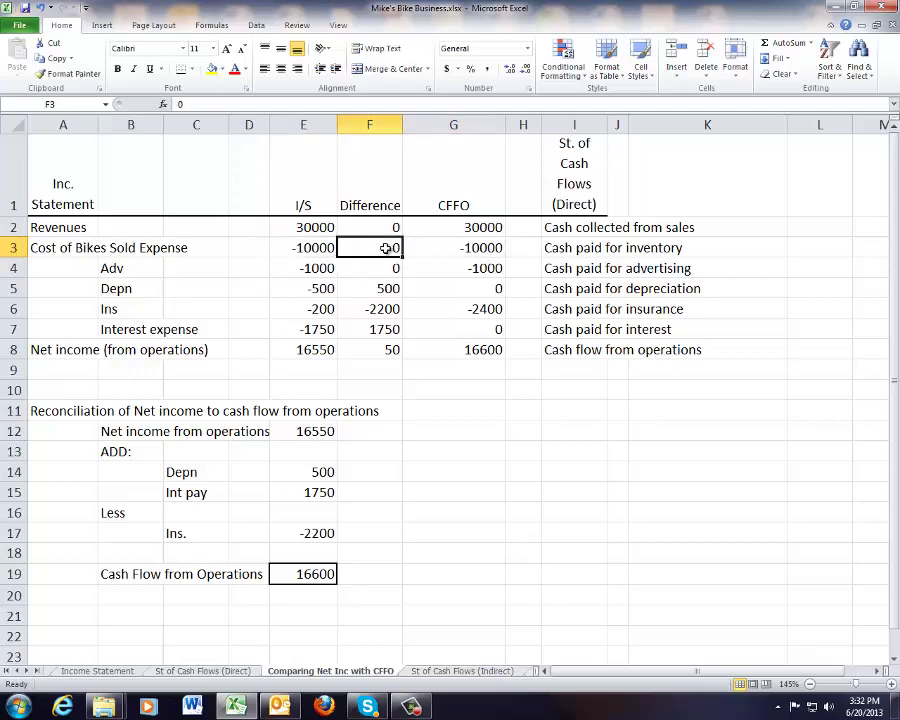
click(302, 266)
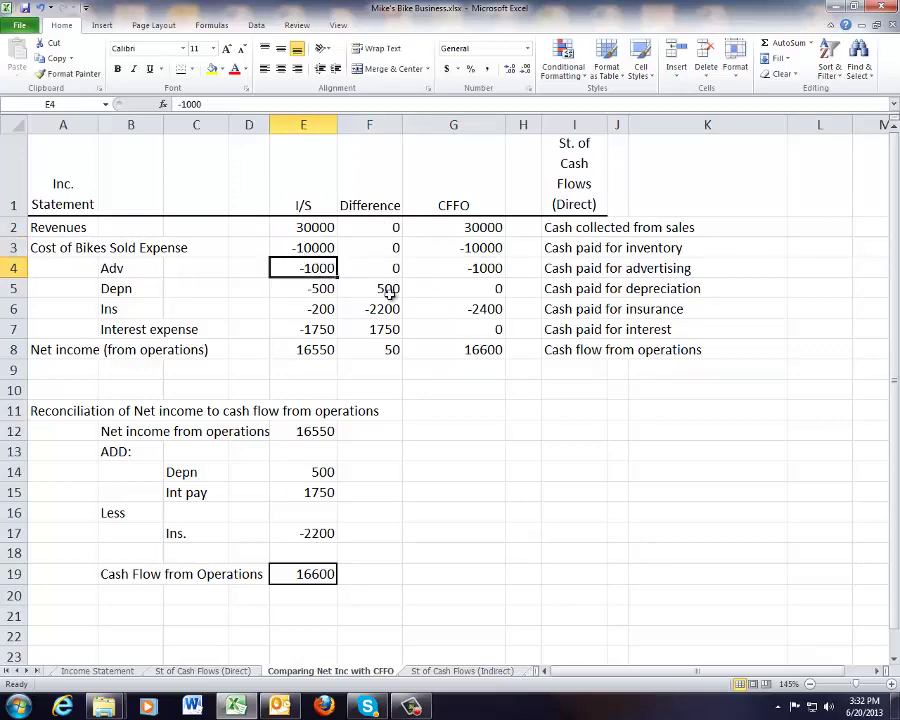
click(483, 268)
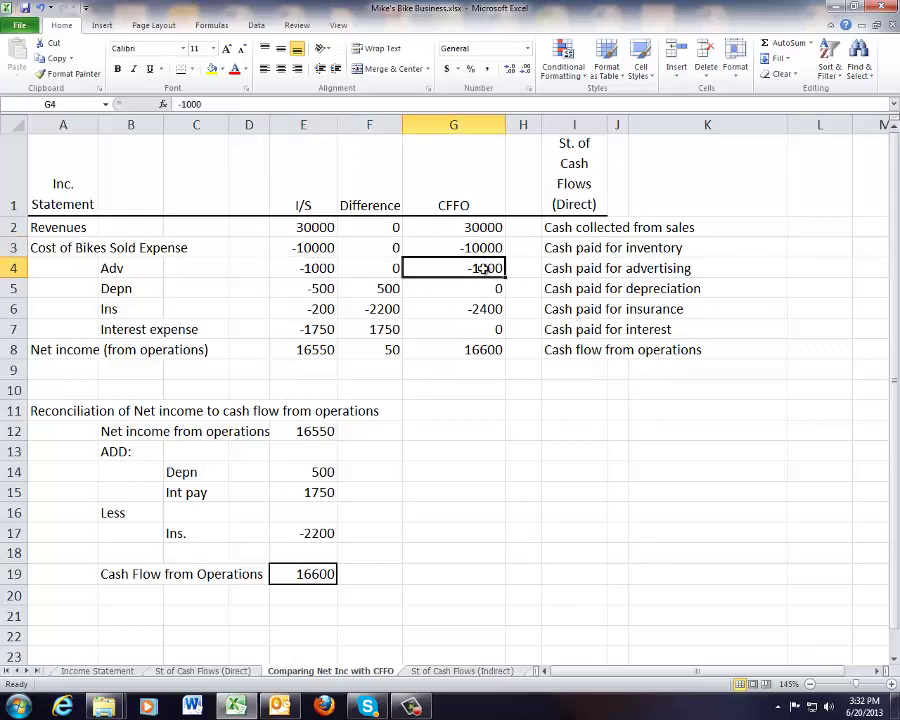
click(367, 268)
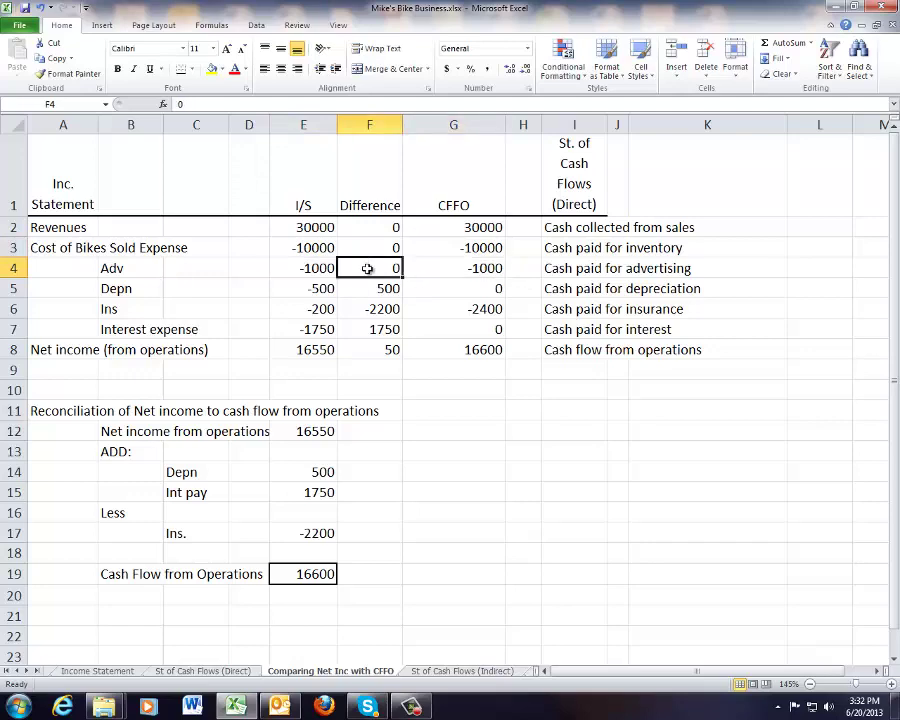
click(299, 289)
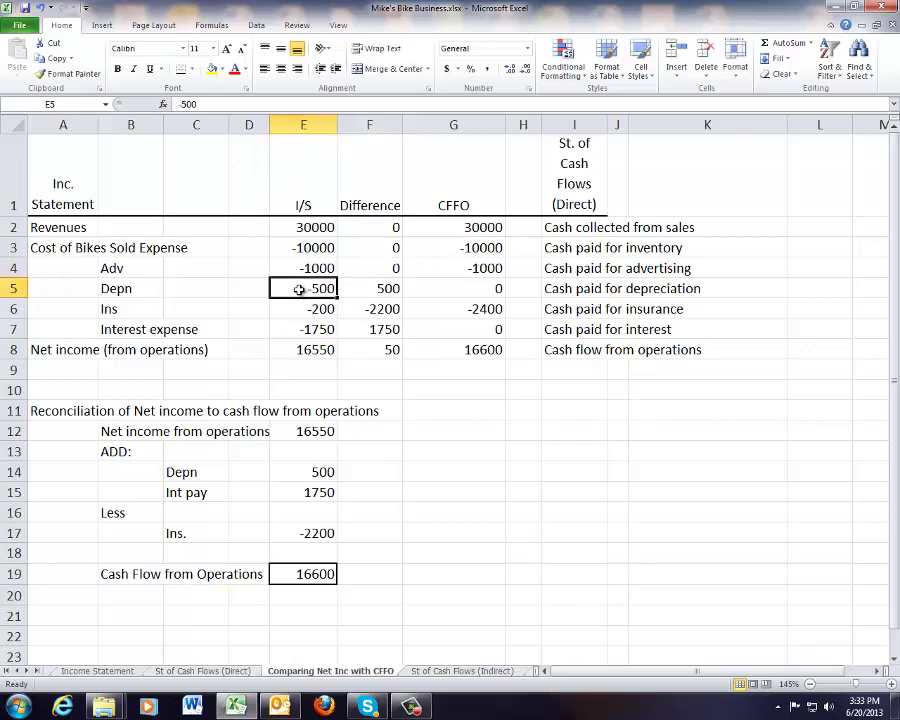
click(300, 351)
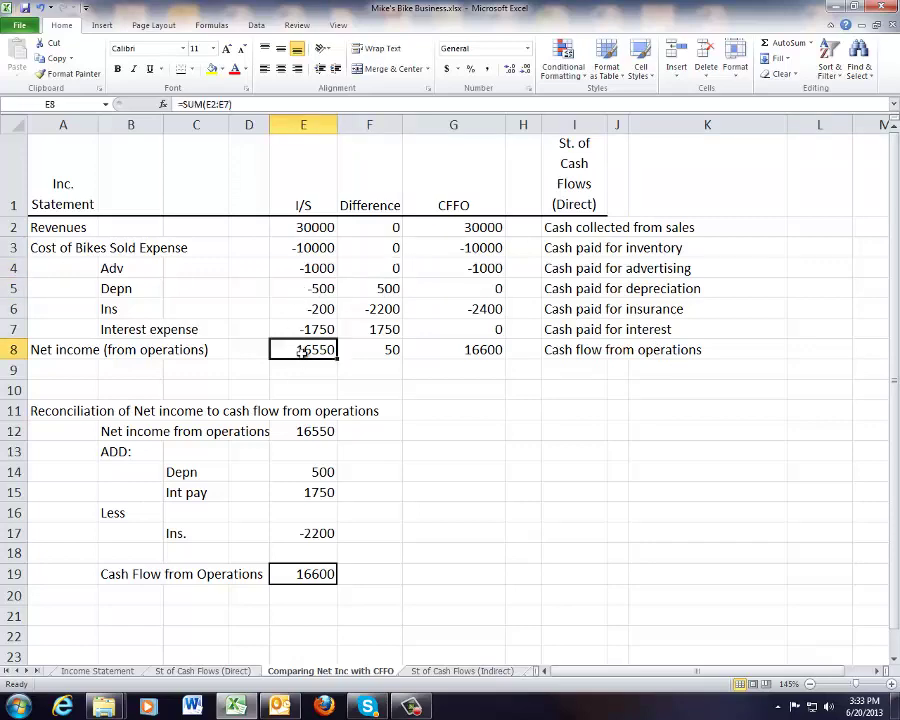
click(468, 289)
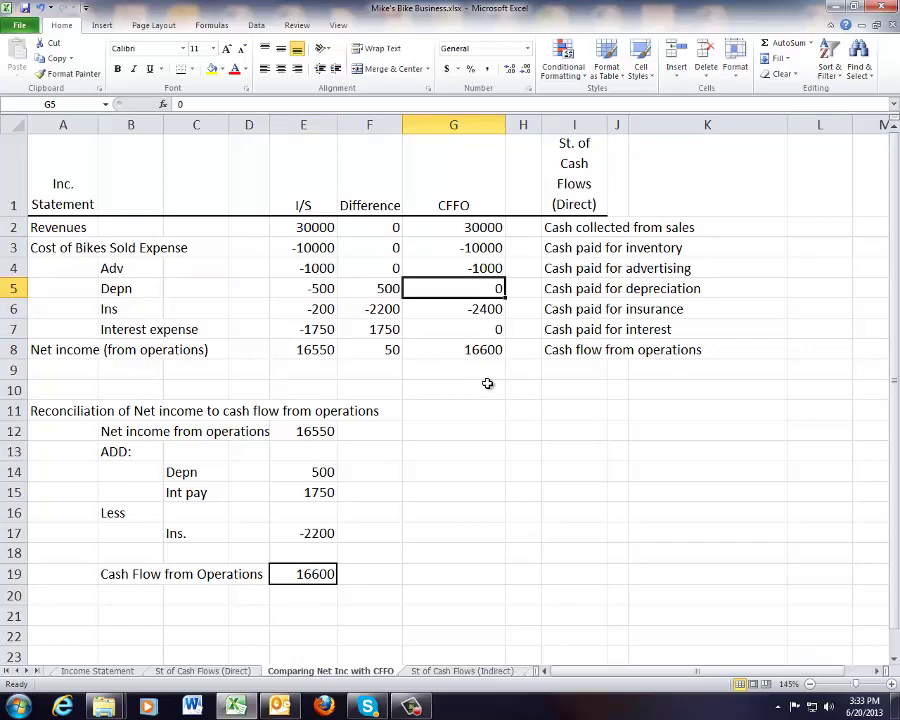
click(300, 288)
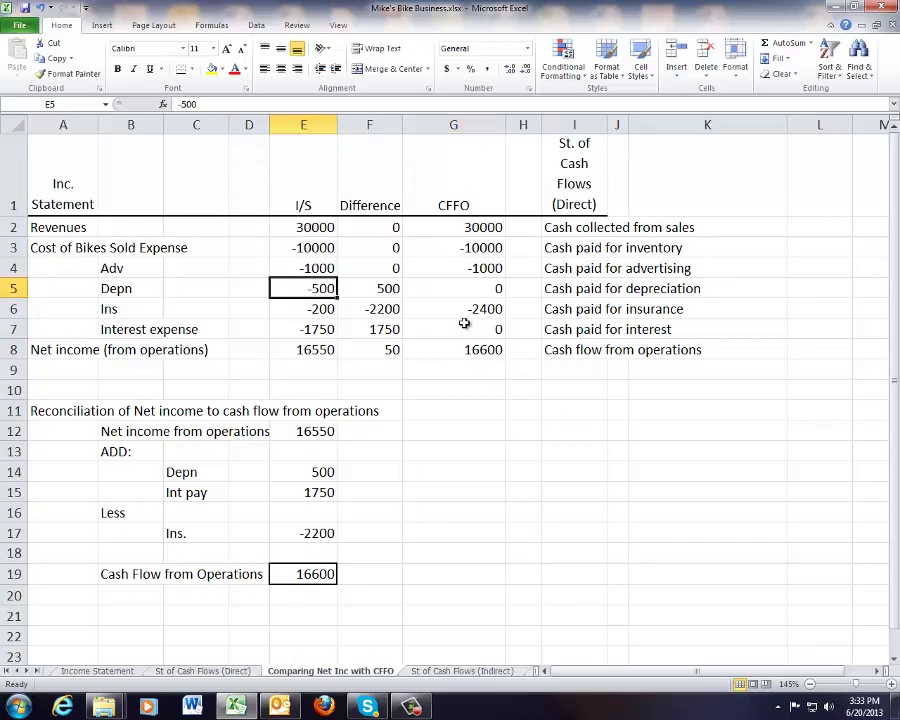
click(470, 288)
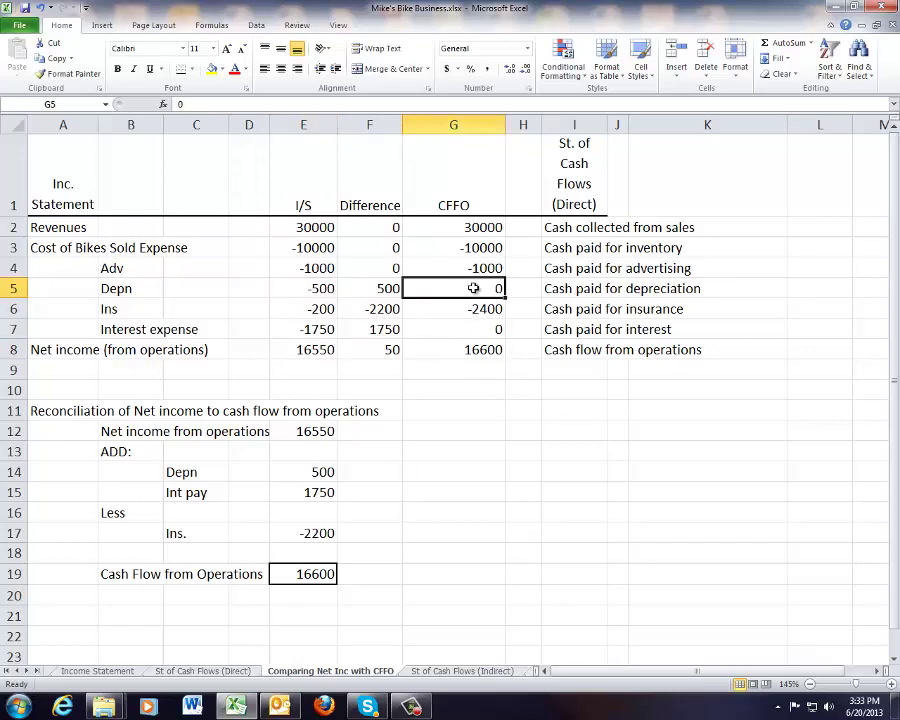
click(366, 289)
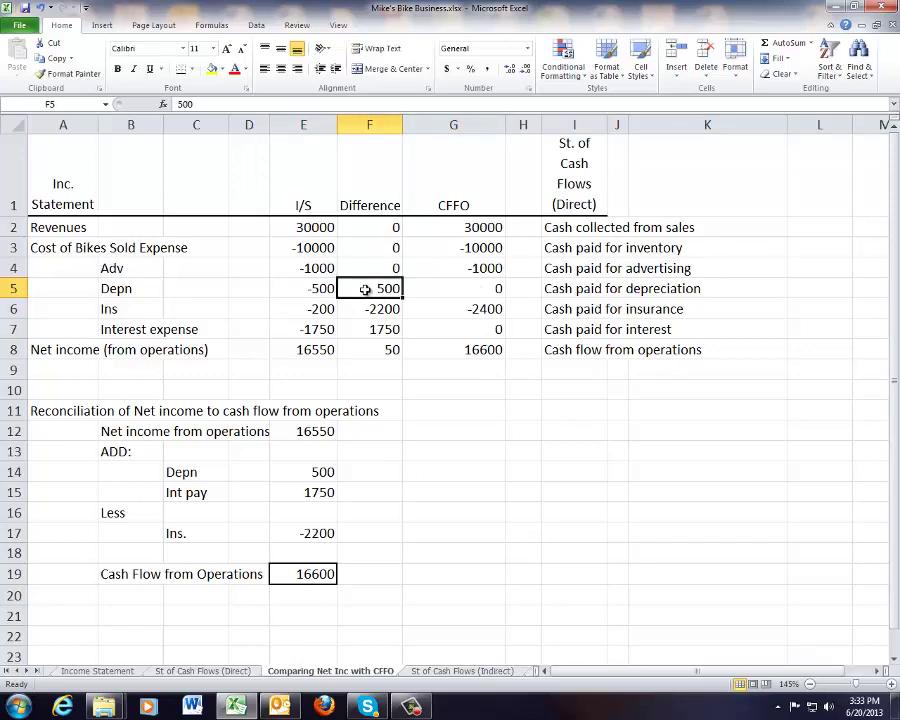
click(296, 310)
- Replace the B6 label 'Ins' with 'Insurance'
click(148, 304)
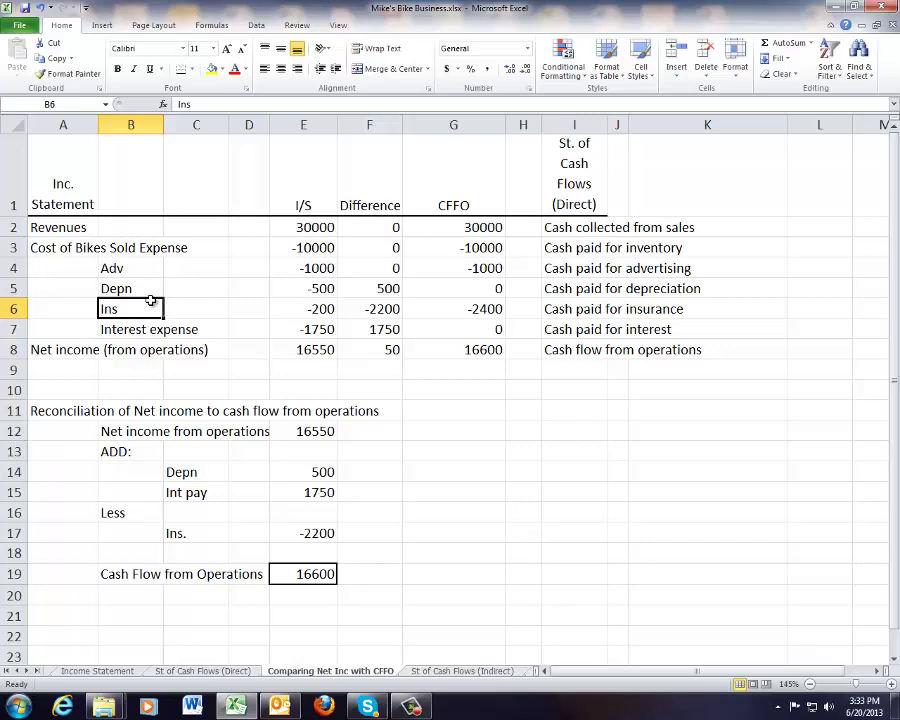
text(Insurance)
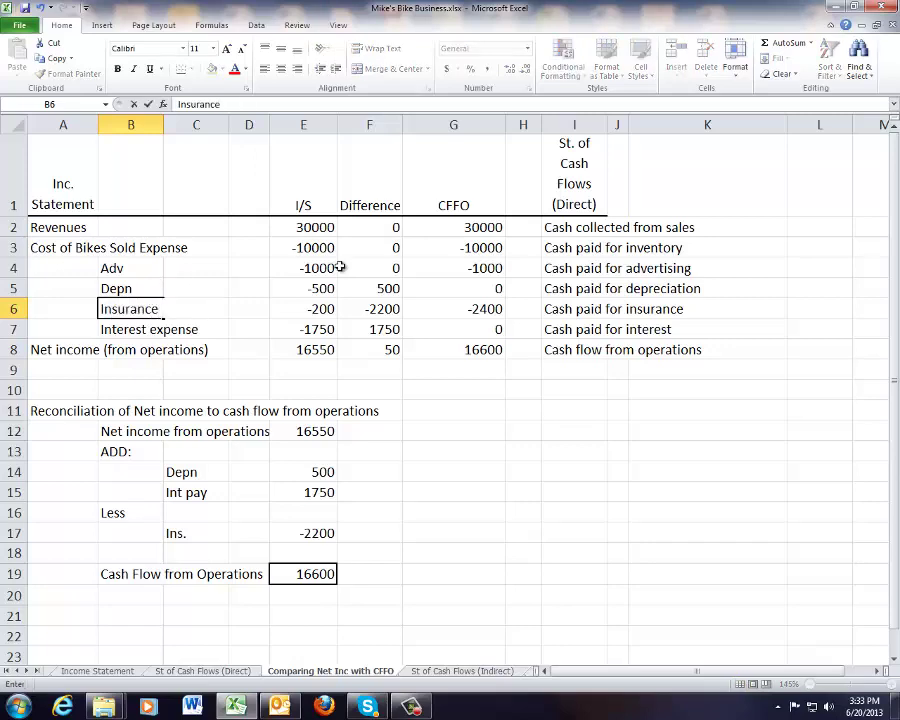
click(472, 308)
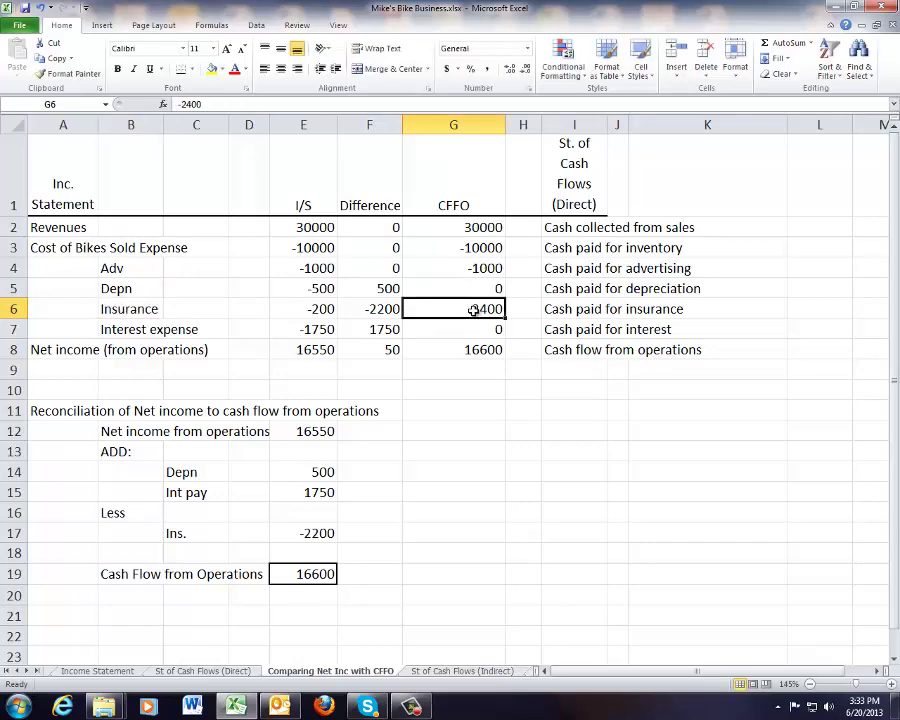
- Review insurance amounts -200 vs -2400 with their -2200 difference, then the net total formulas
click(297, 311)
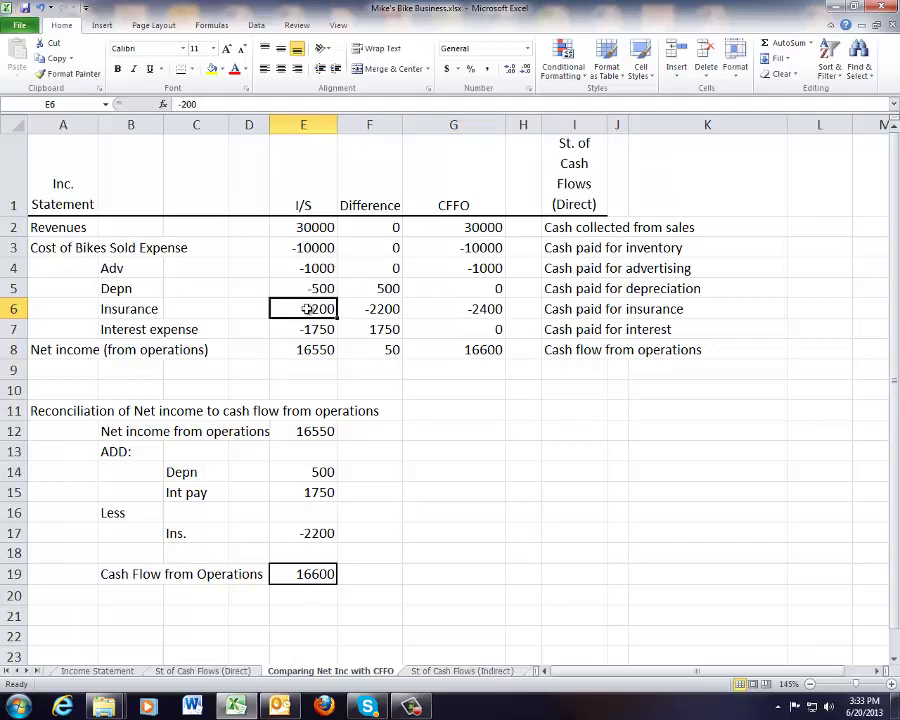
click(460, 311)
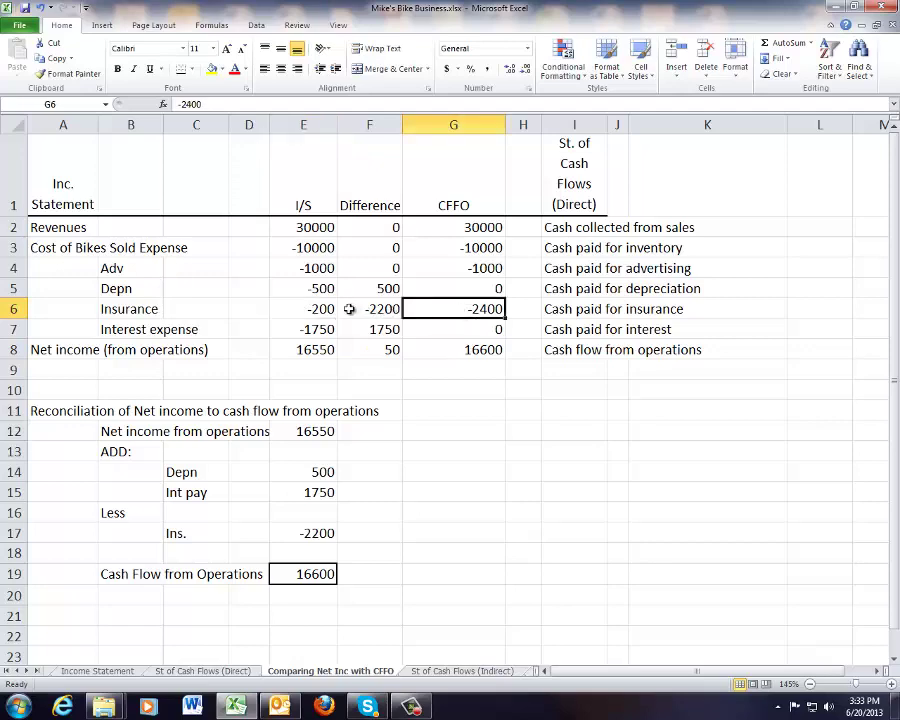
click(316, 310)
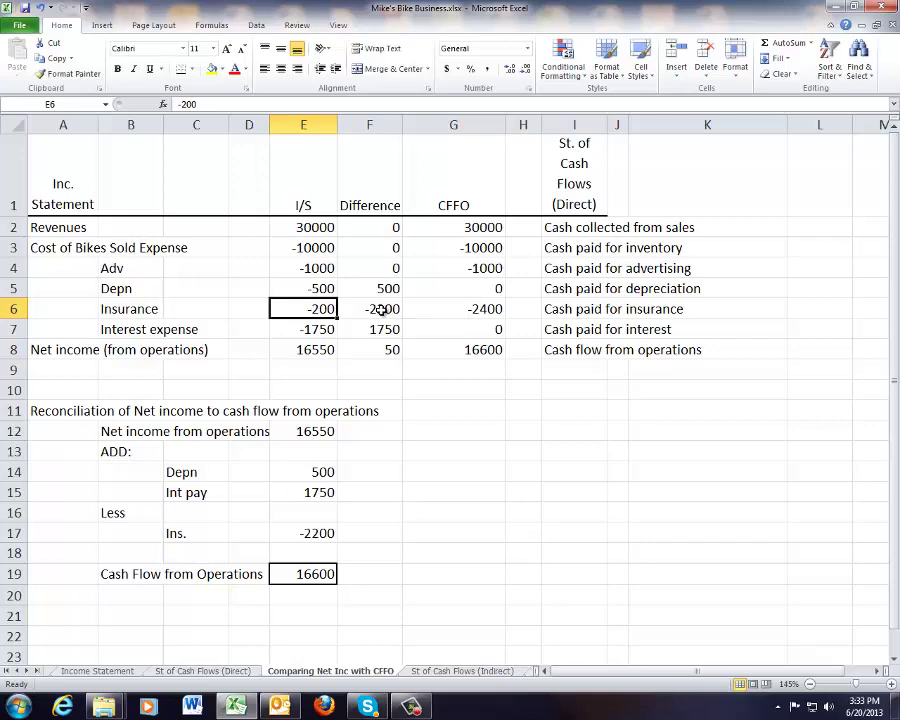
click(460, 311)
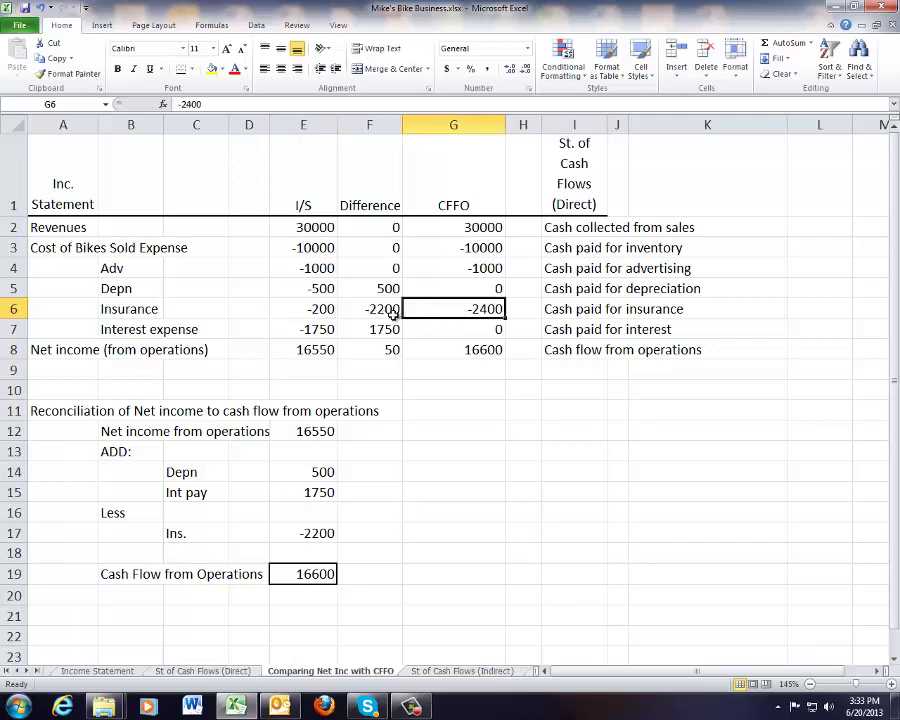
click(366, 309)
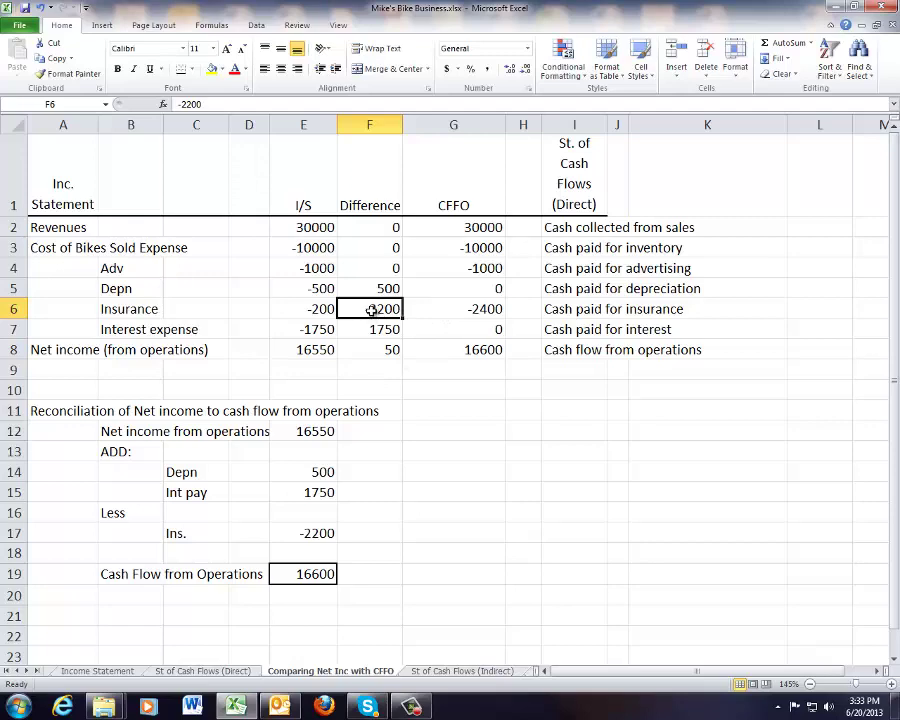
click(301, 349)
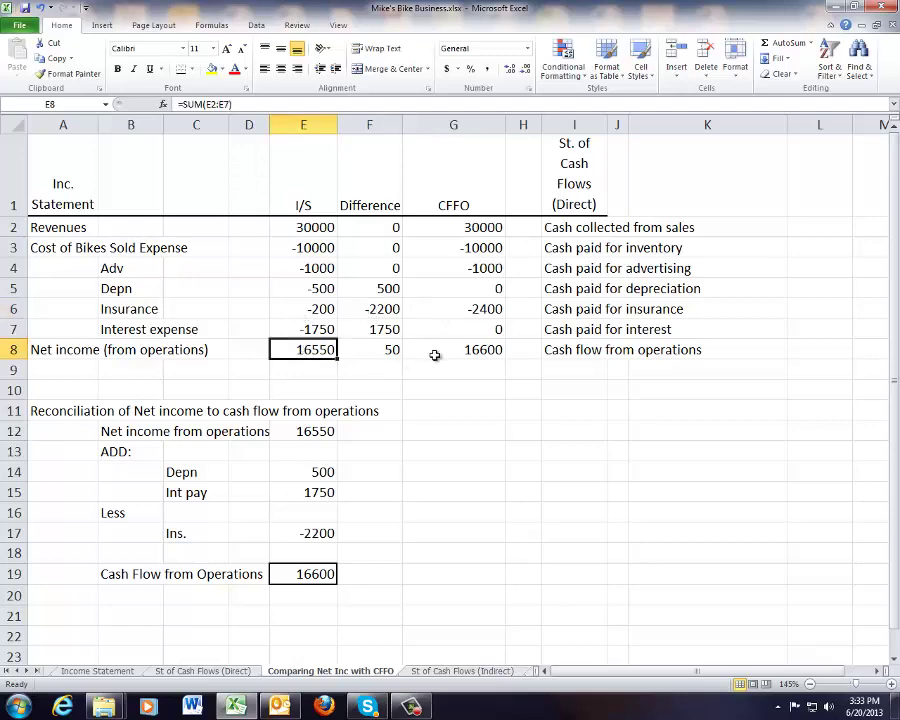
click(449, 352)
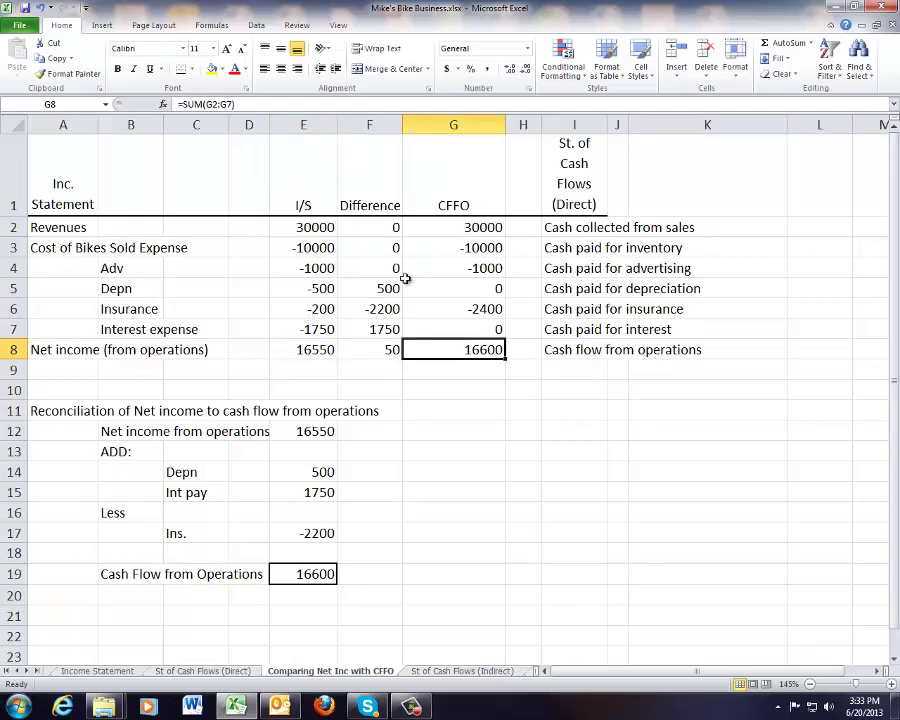
click(298, 329)
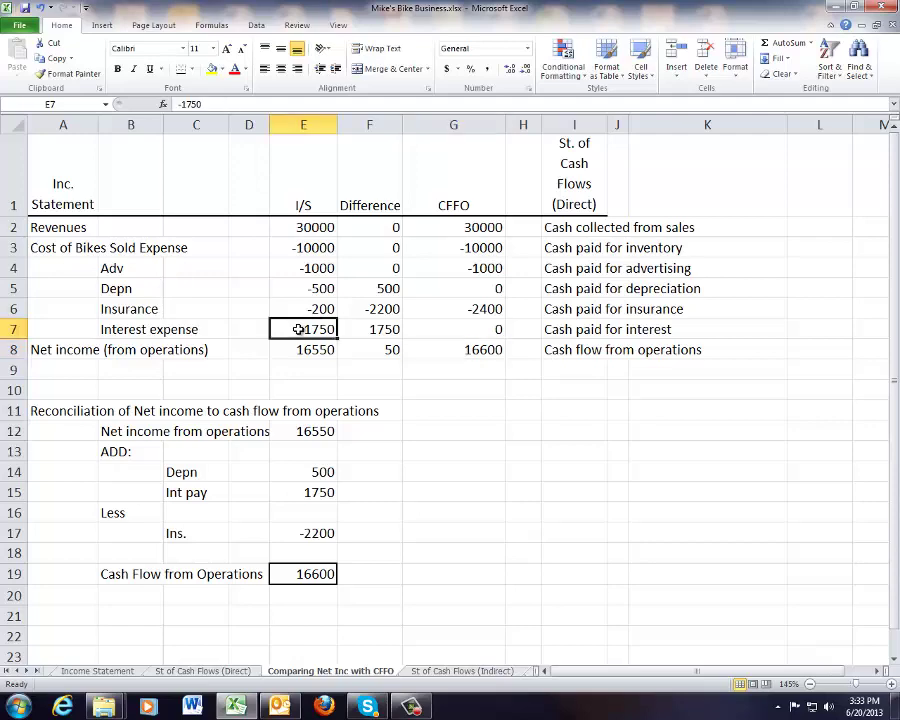
click(120, 329)
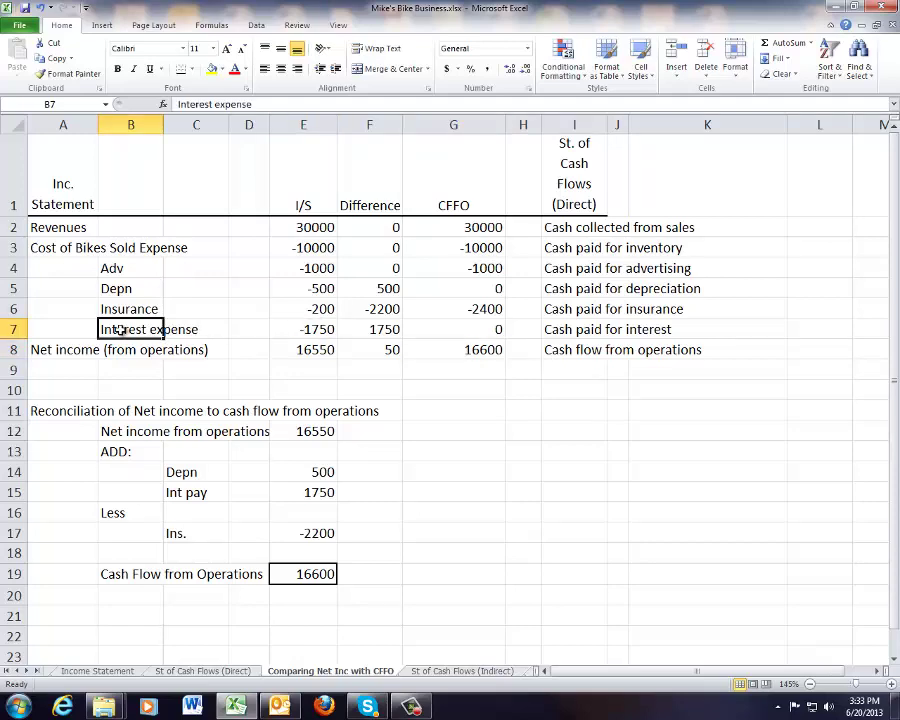
click(469, 330)
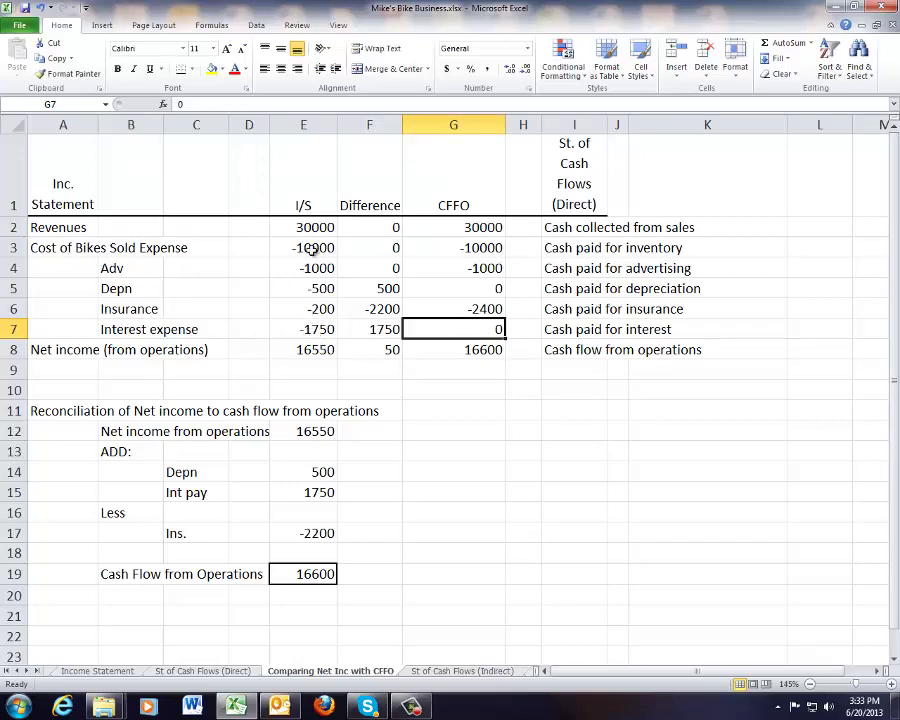
click(289, 211)
drag(289, 211, 294, 349)
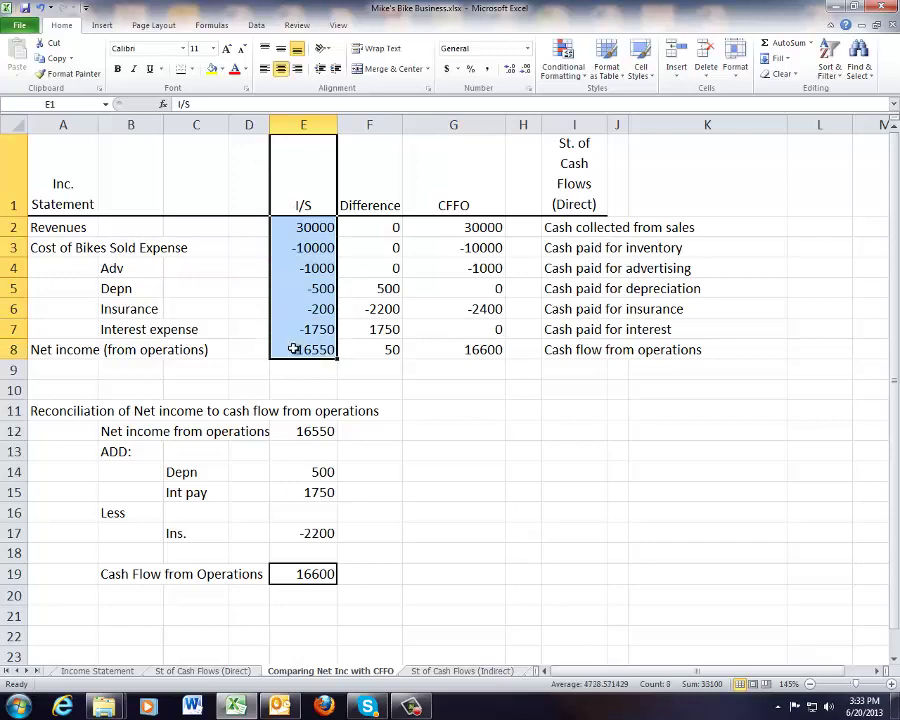
click(293, 351)
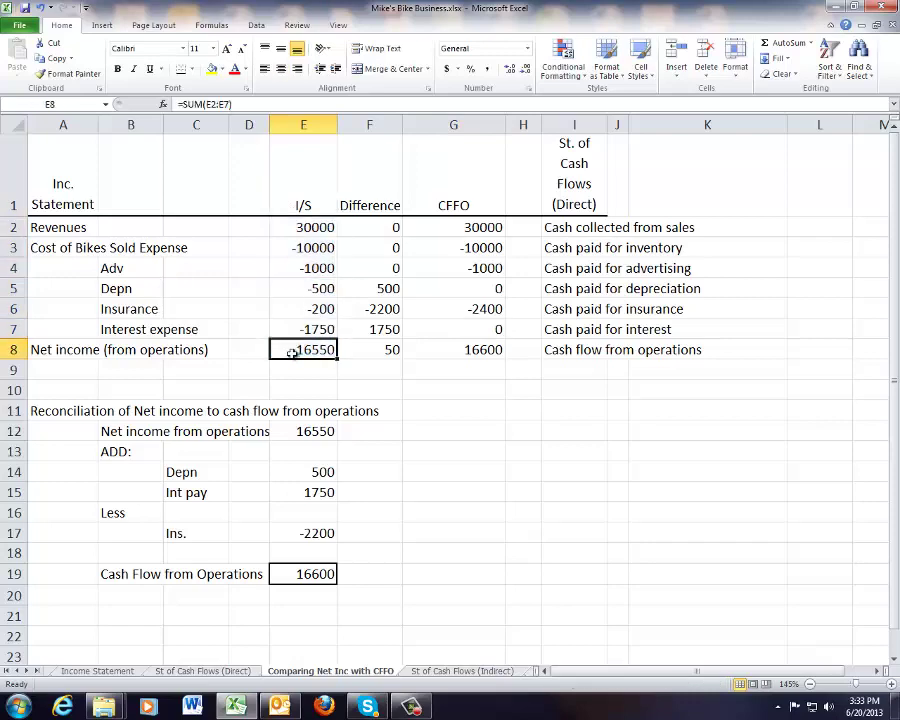
click(447, 206)
drag(447, 206, 466, 342)
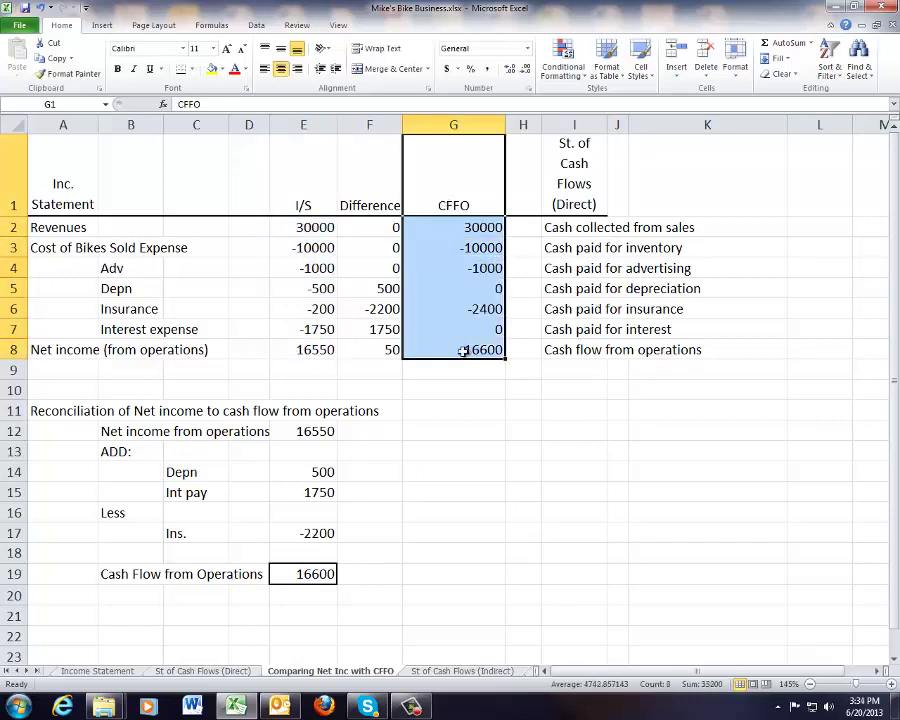
click(463, 350)
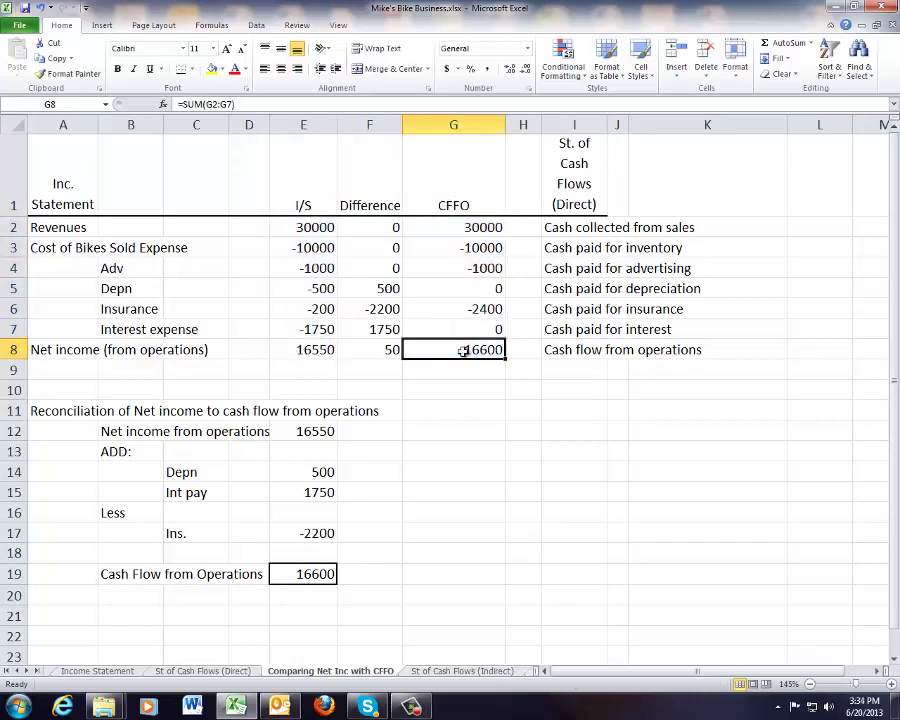
click(293, 330)
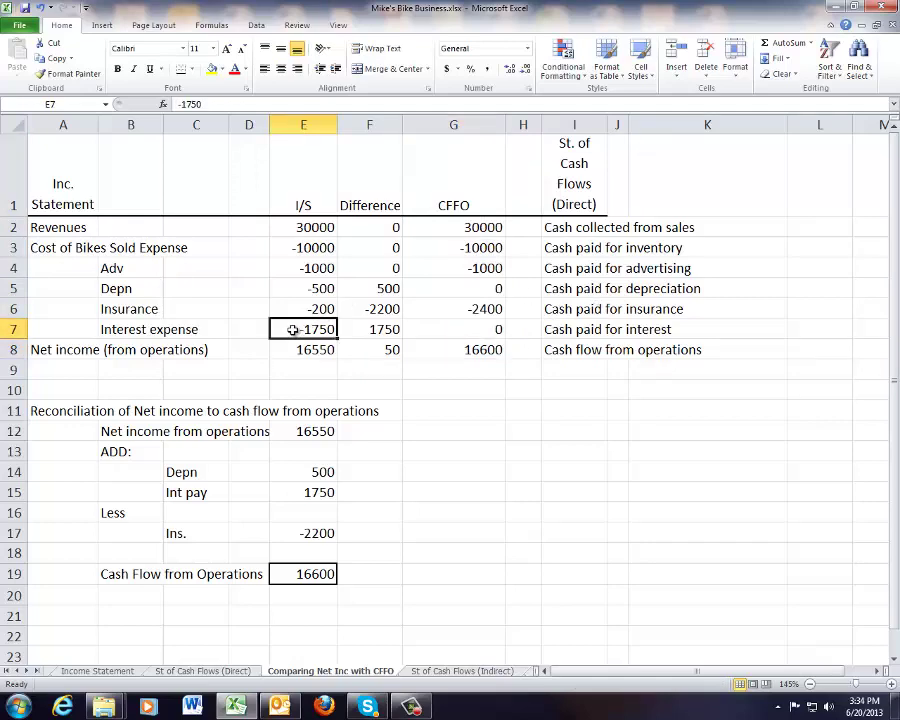
click(475, 330)
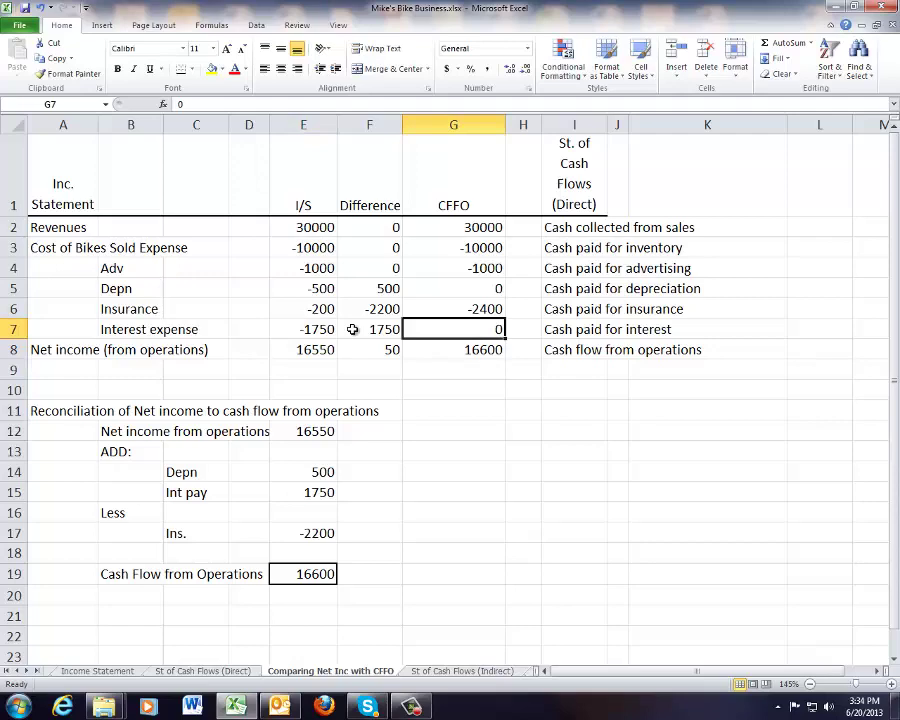
click(296, 330)
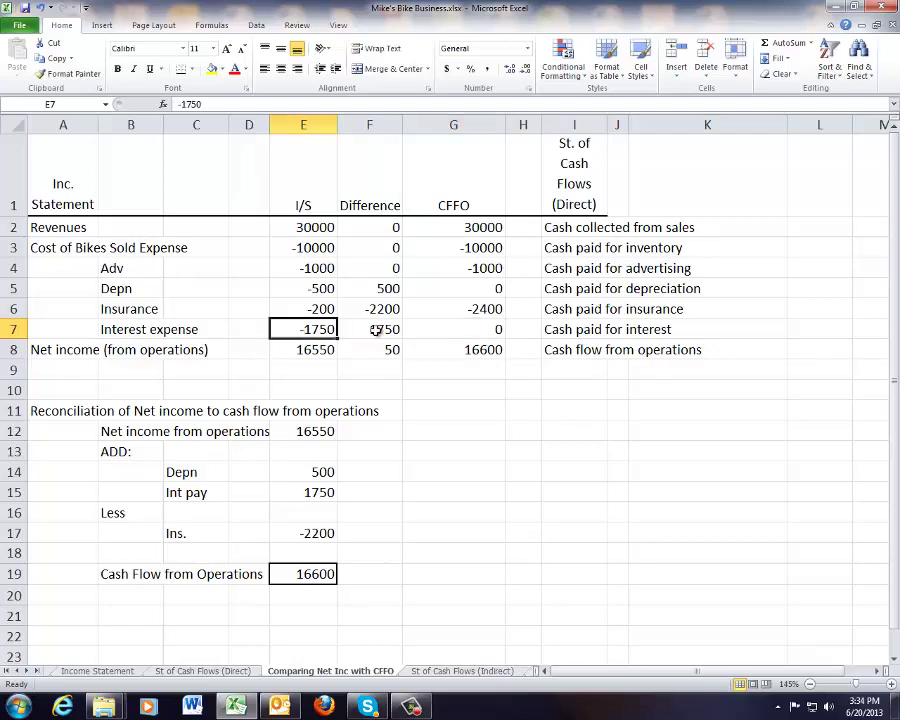
click(454, 328)
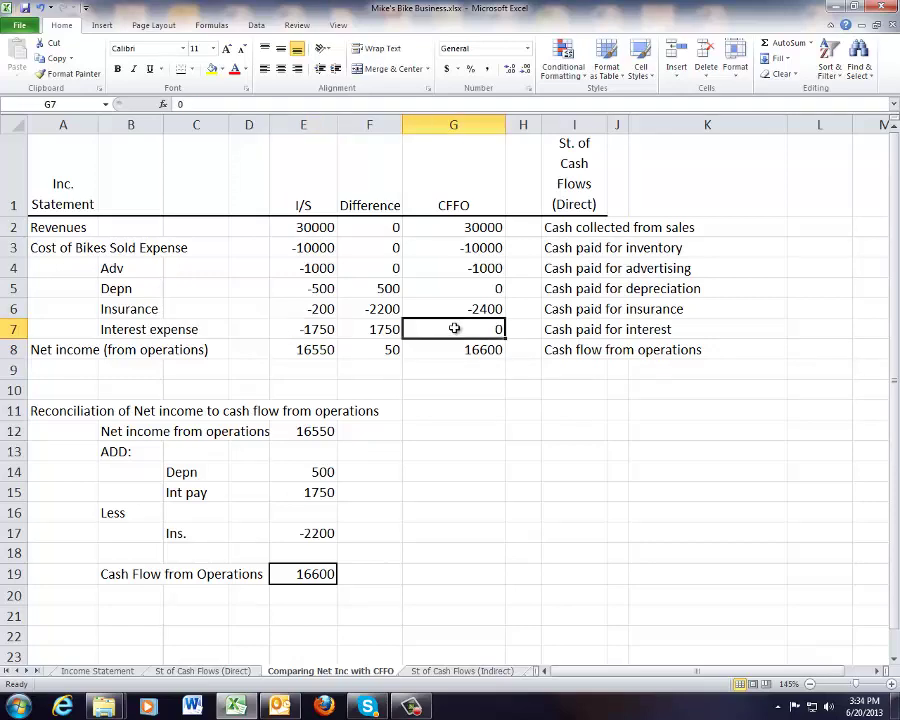
click(371, 331)
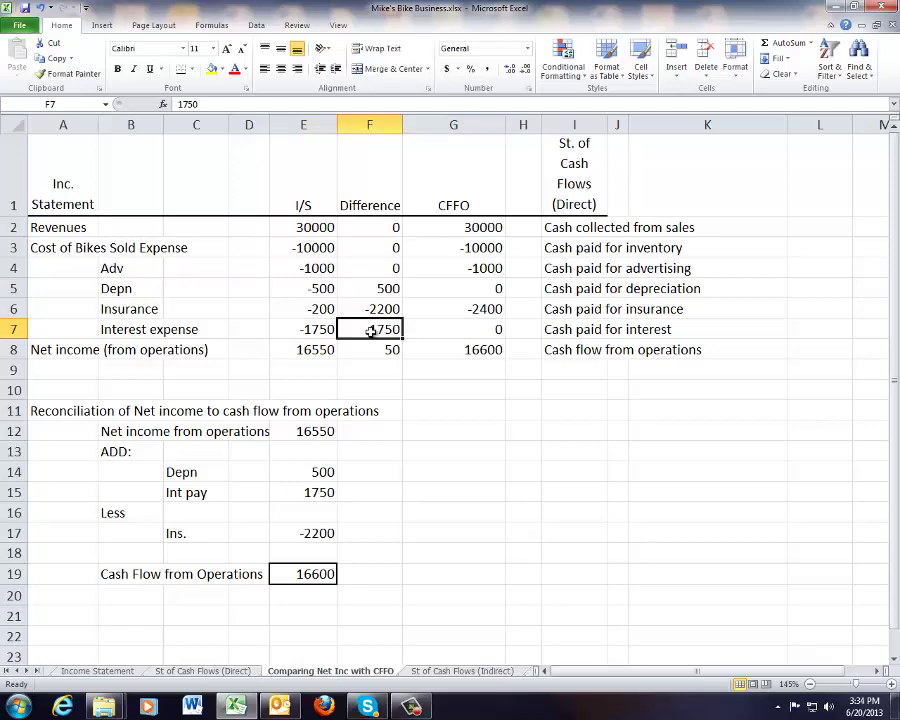
click(590, 431)
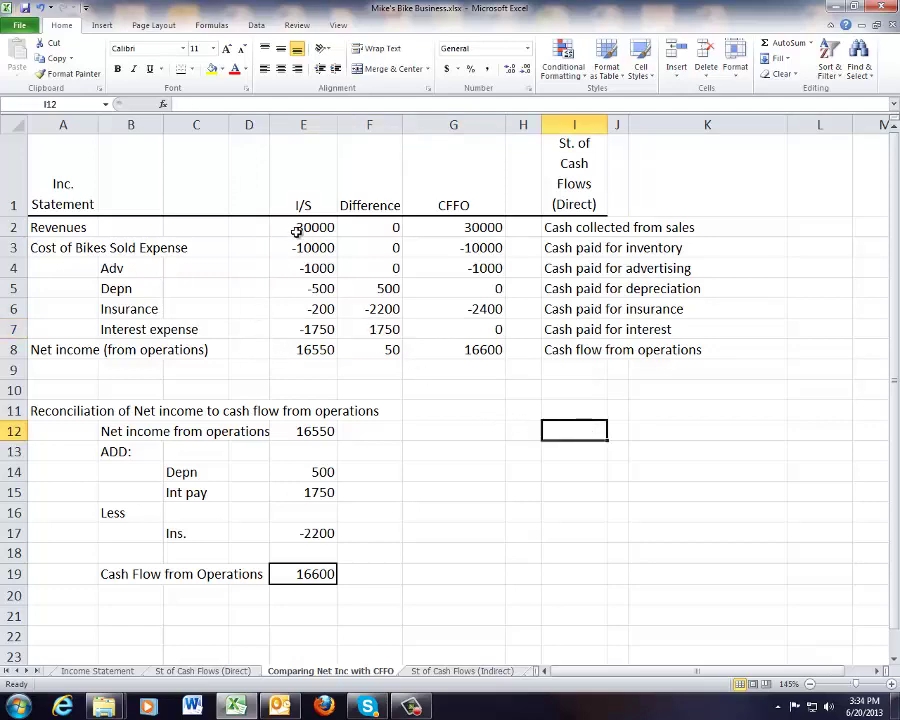
drag(297, 231, 307, 327)
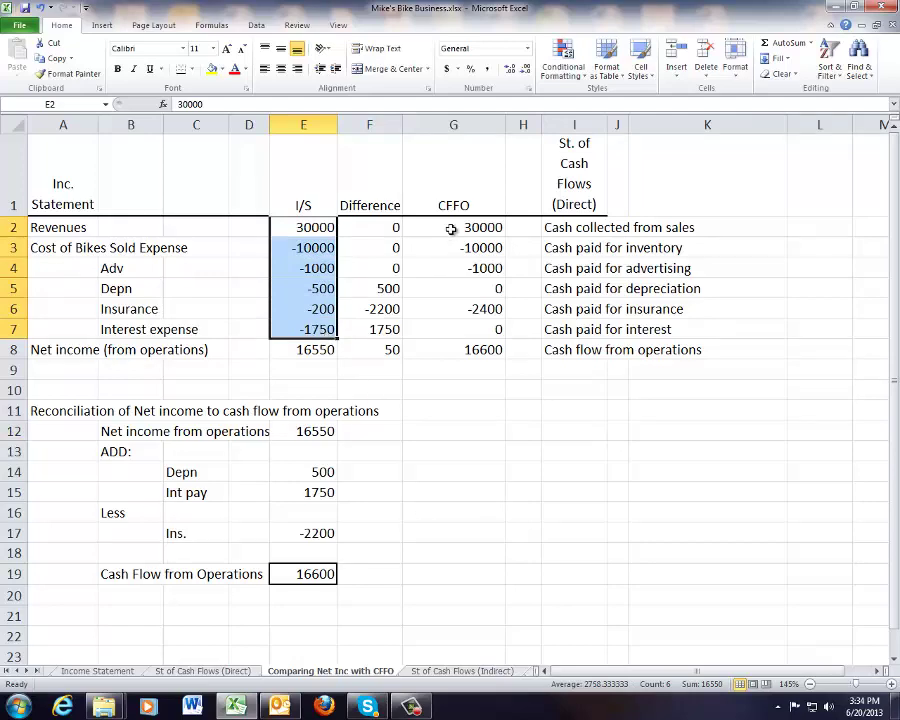
drag(452, 227, 466, 333)
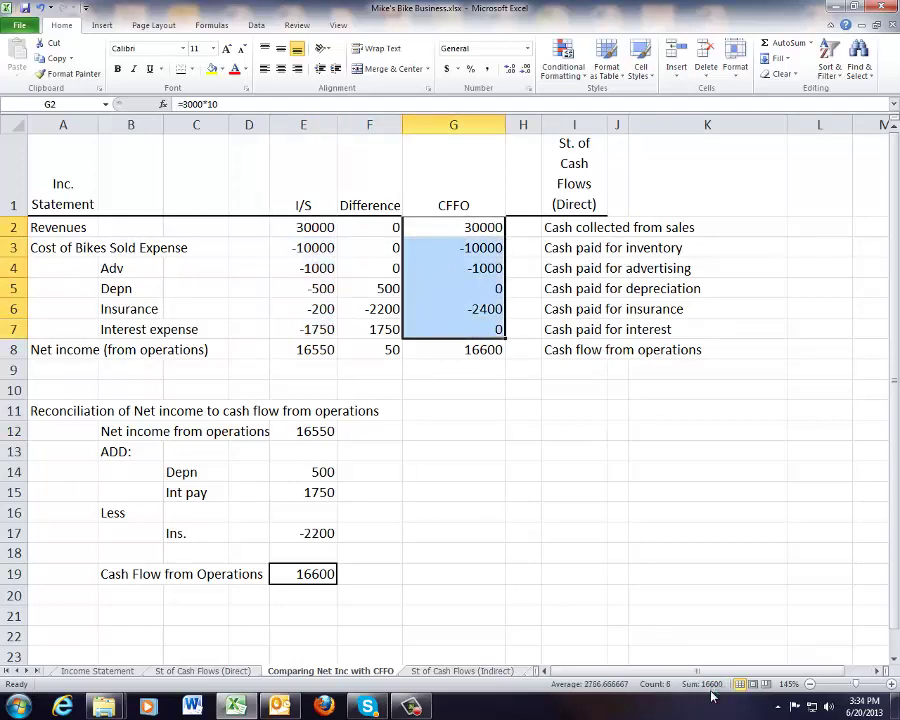
click(480, 431)
drag(364, 224, 380, 329)
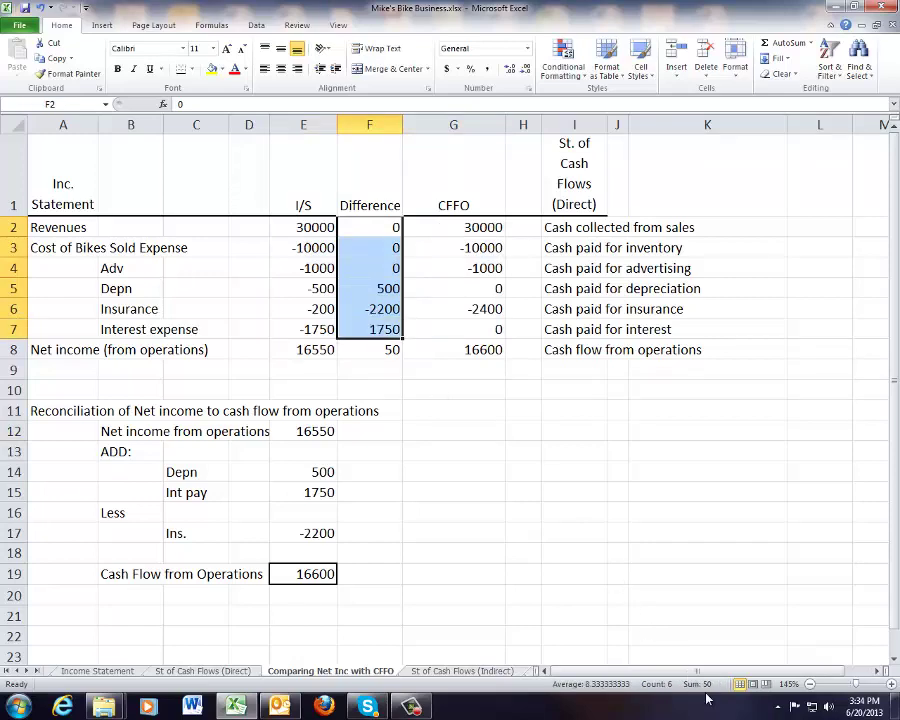
click(634, 551)
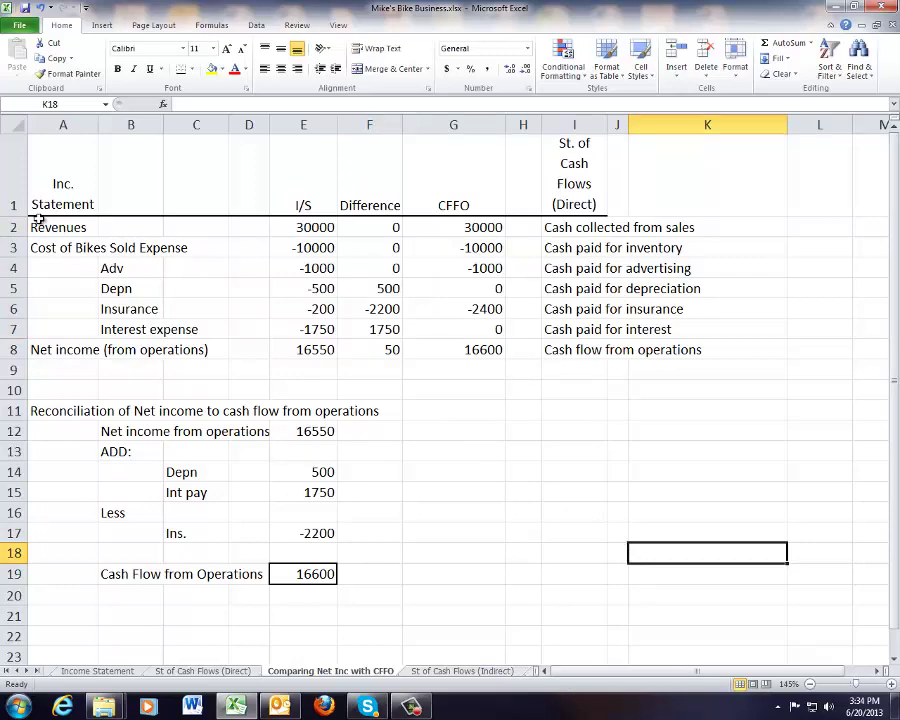
drag(37, 225, 300, 349)
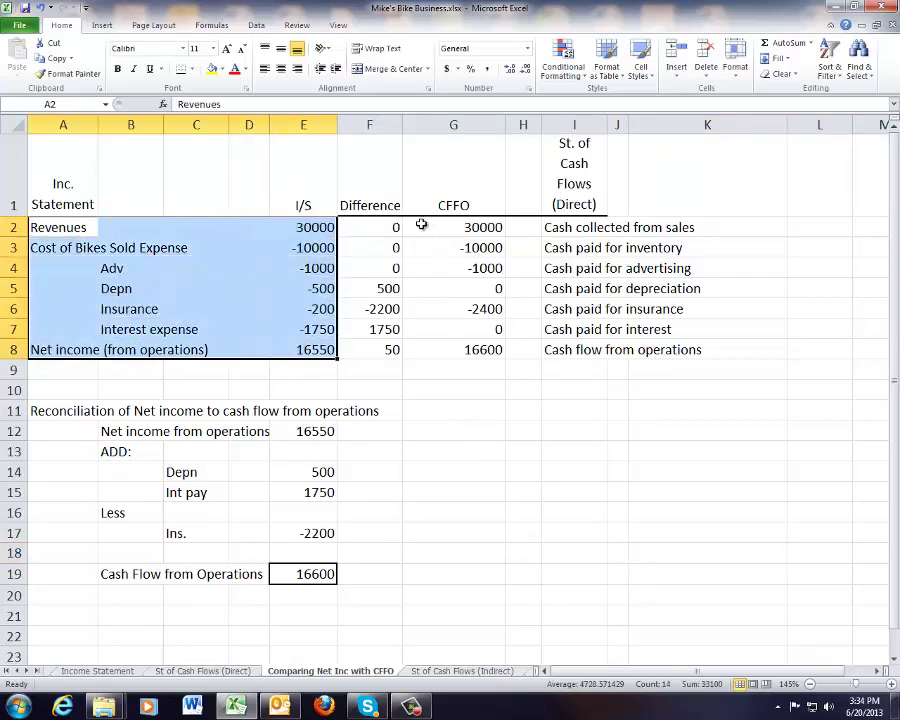
drag(418, 226, 663, 350)
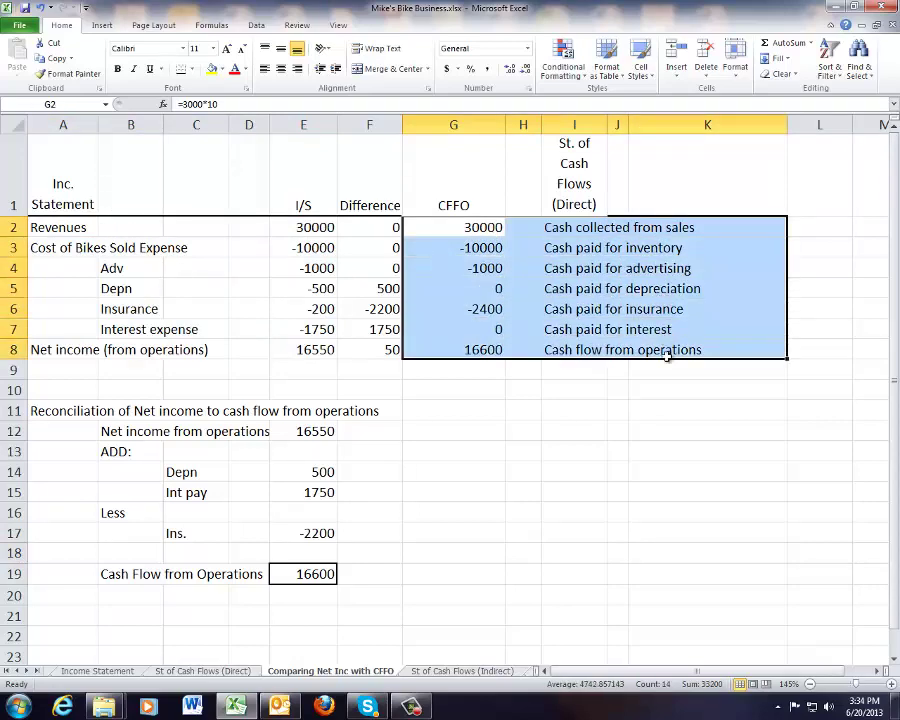
click(648, 430)
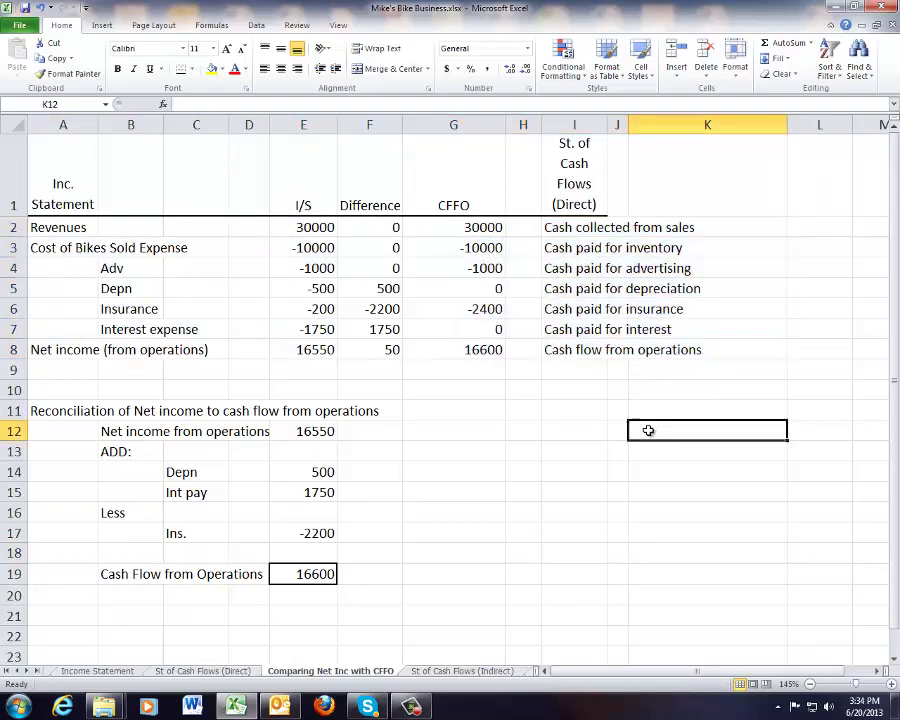
click(296, 350)
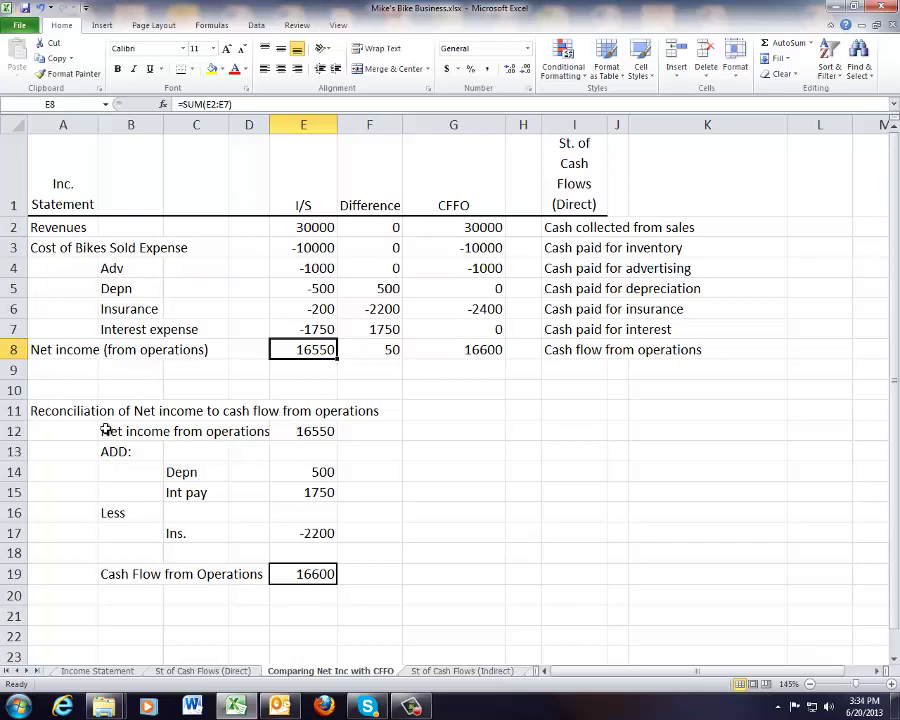
drag(104, 430, 297, 430)
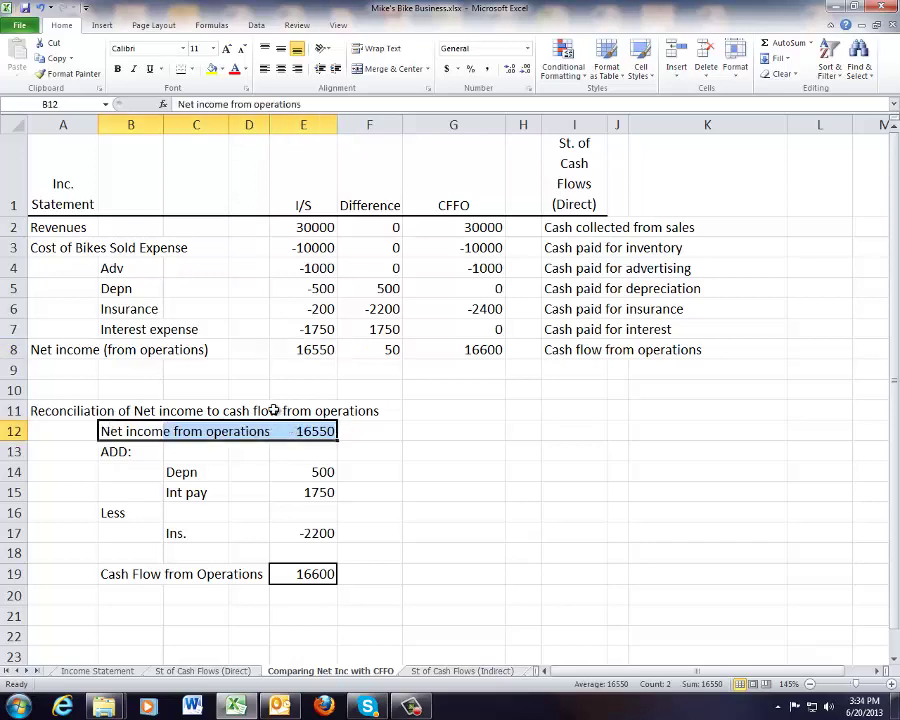
drag(122, 426, 125, 575)
drag(30, 229, 683, 227)
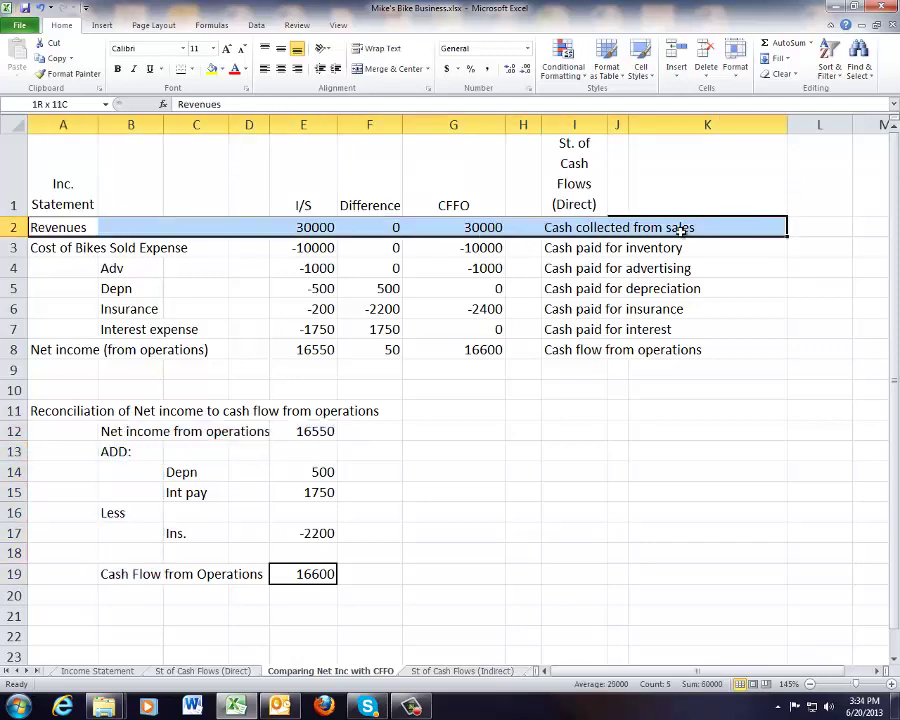
click(497, 406)
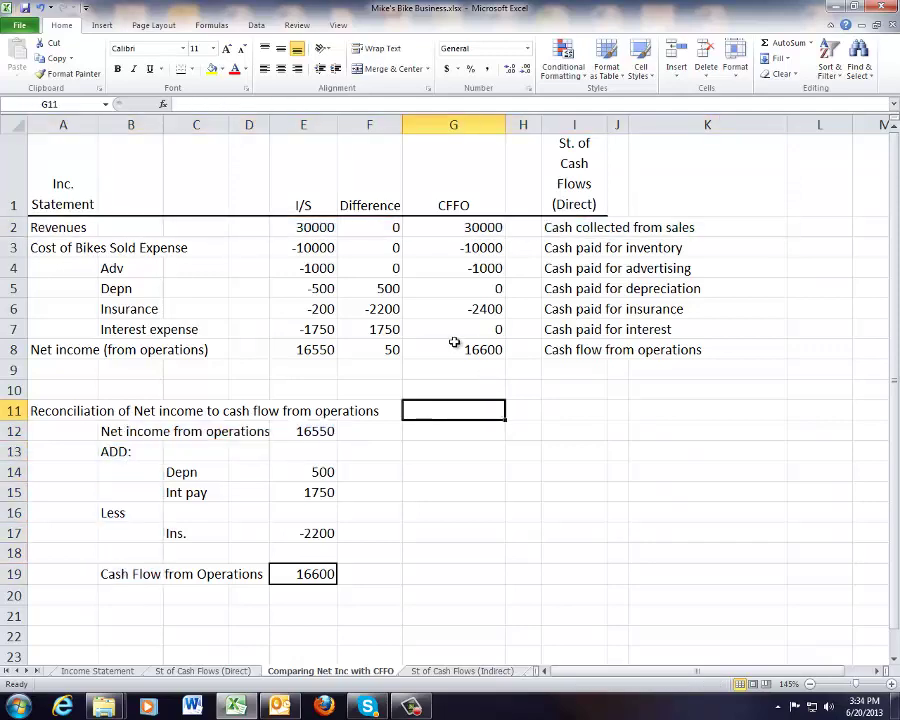
click(292, 348)
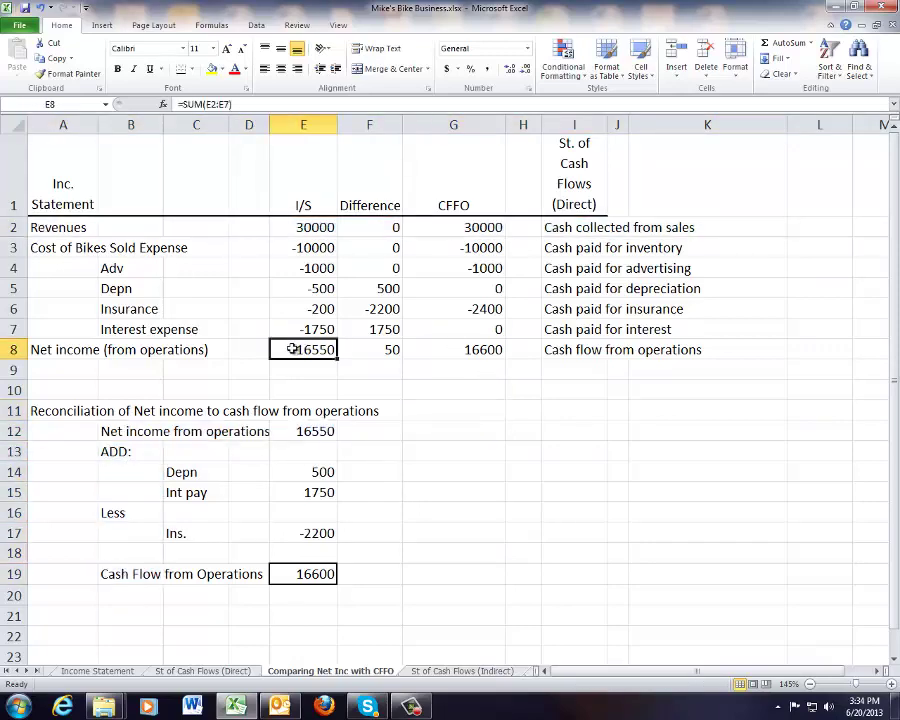
click(347, 284)
click(350, 311)
click(351, 330)
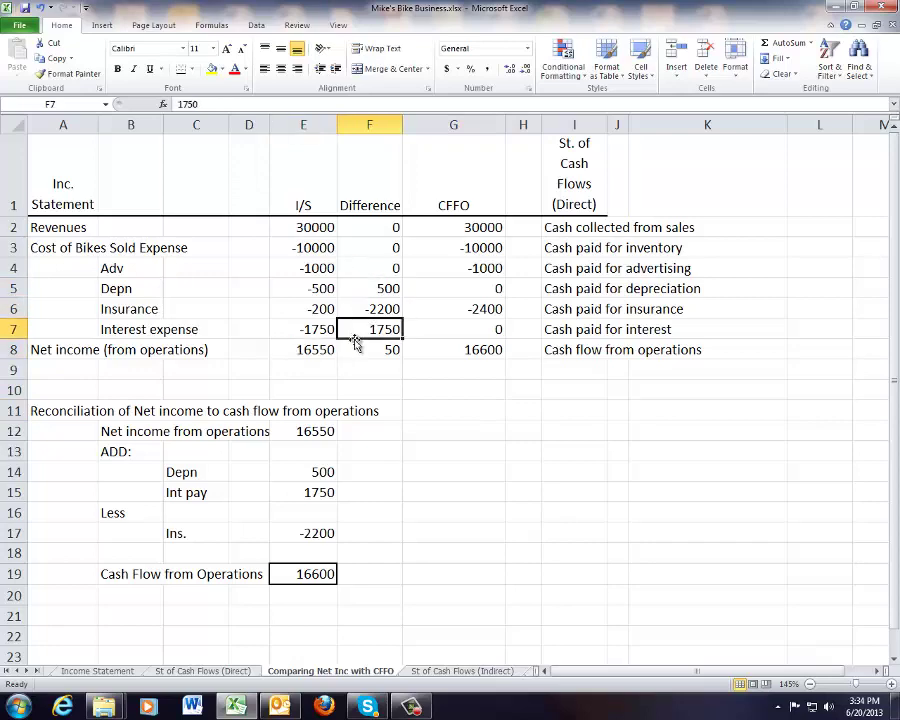
click(352, 290)
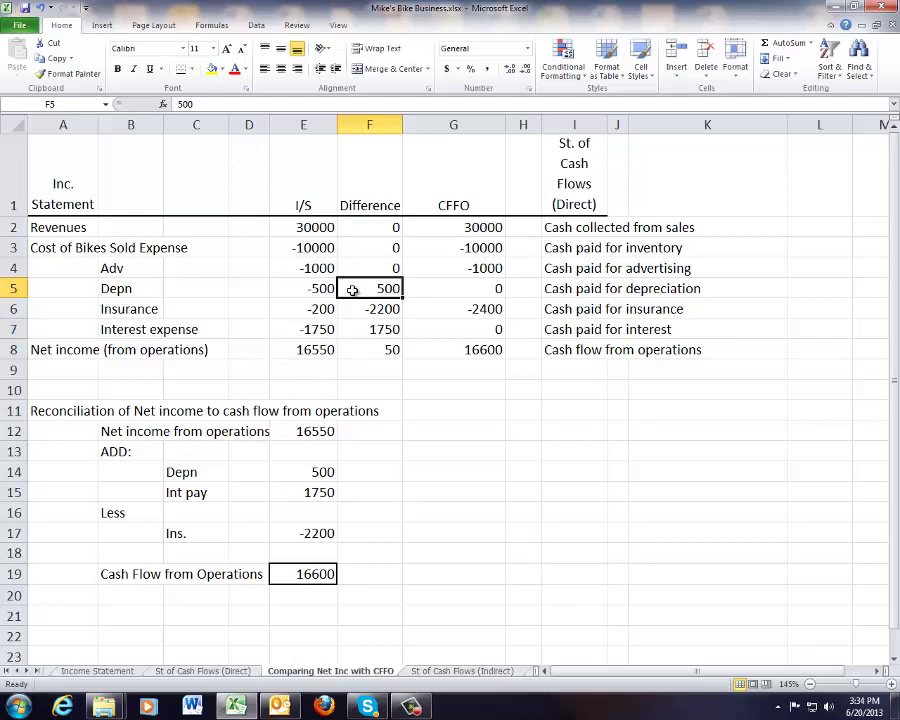
click(184, 473)
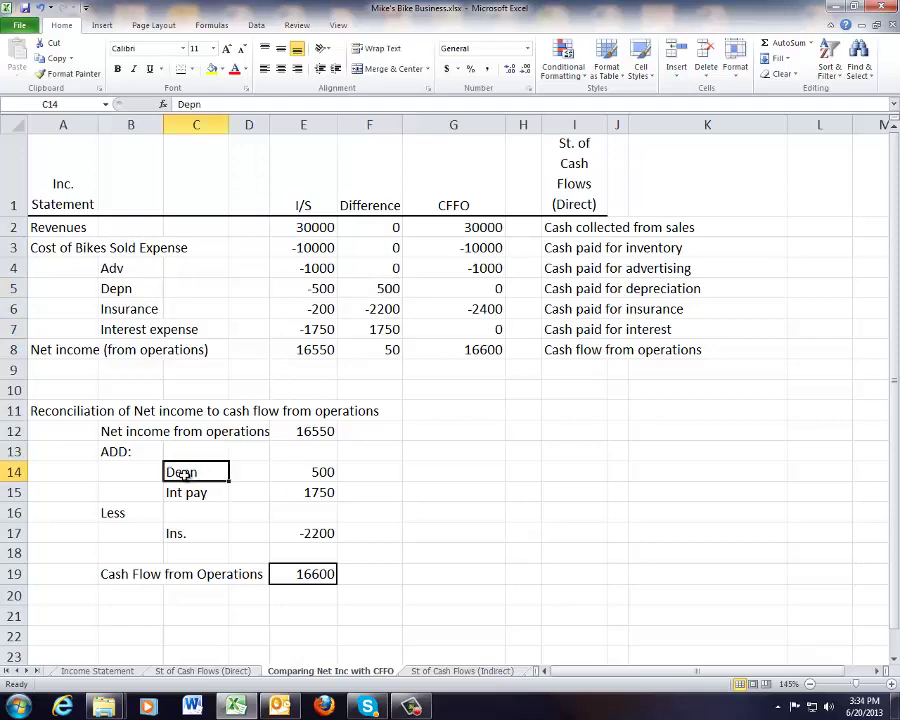
click(350, 308)
- Change the C17 label from 'Ins.' to 'Insurance'
click(197, 535)
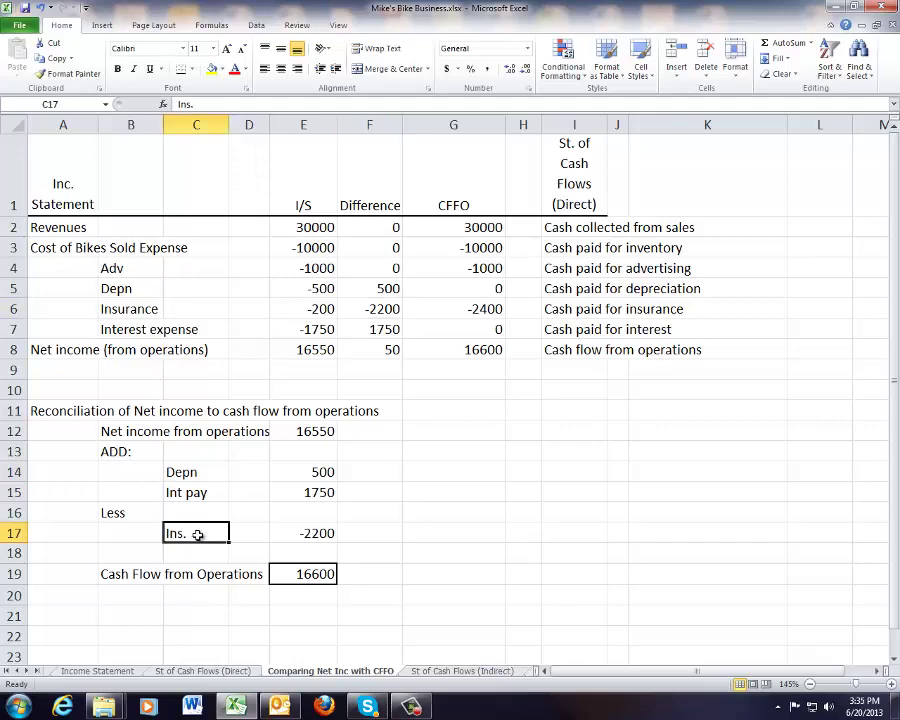
text(Insur)
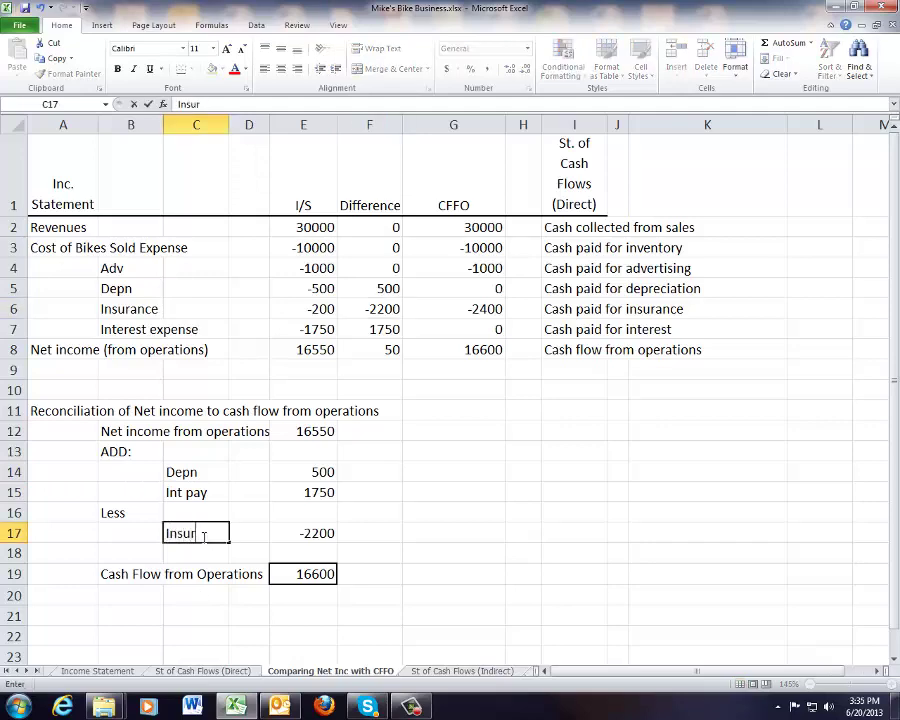
text(ance)
click(450, 433)
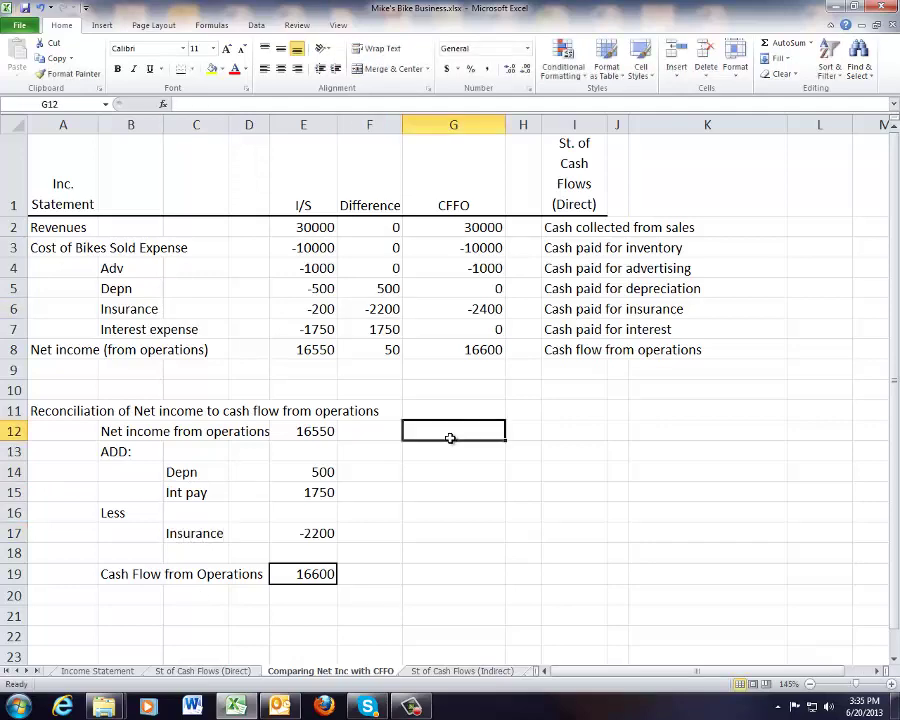
- Review the 500, 1750 and -2200 differences against 16550 net income and 16600 CFFO
click(363, 328)
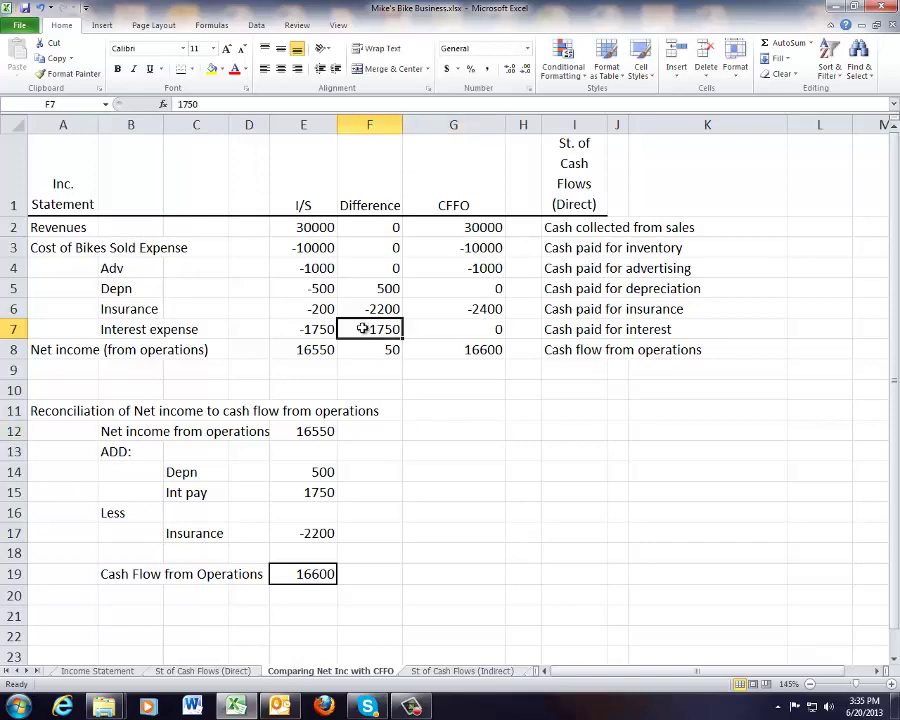
click(205, 486)
click(274, 488)
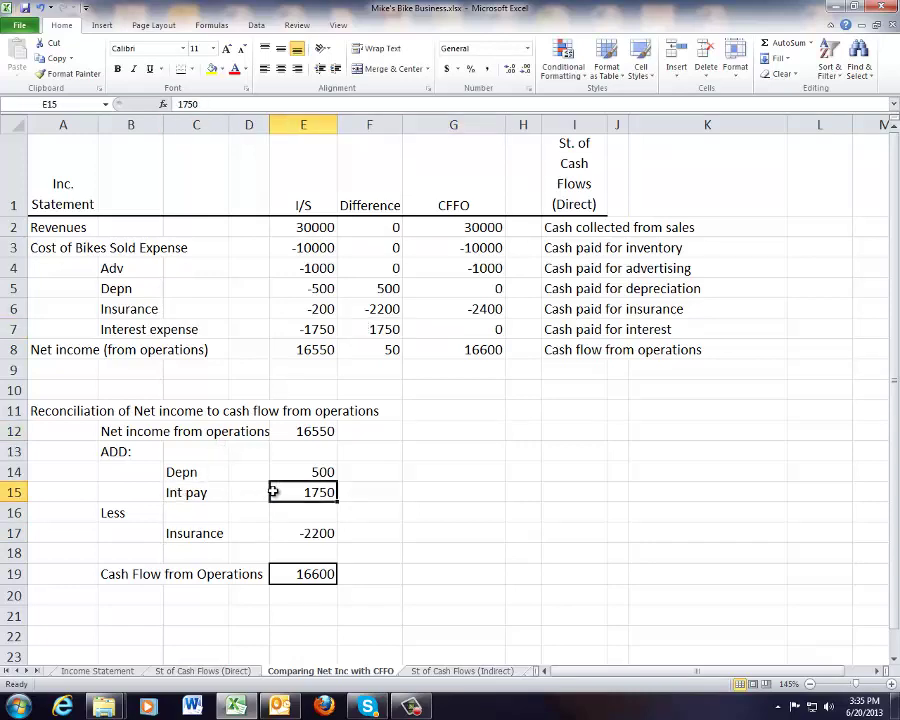
click(318, 350)
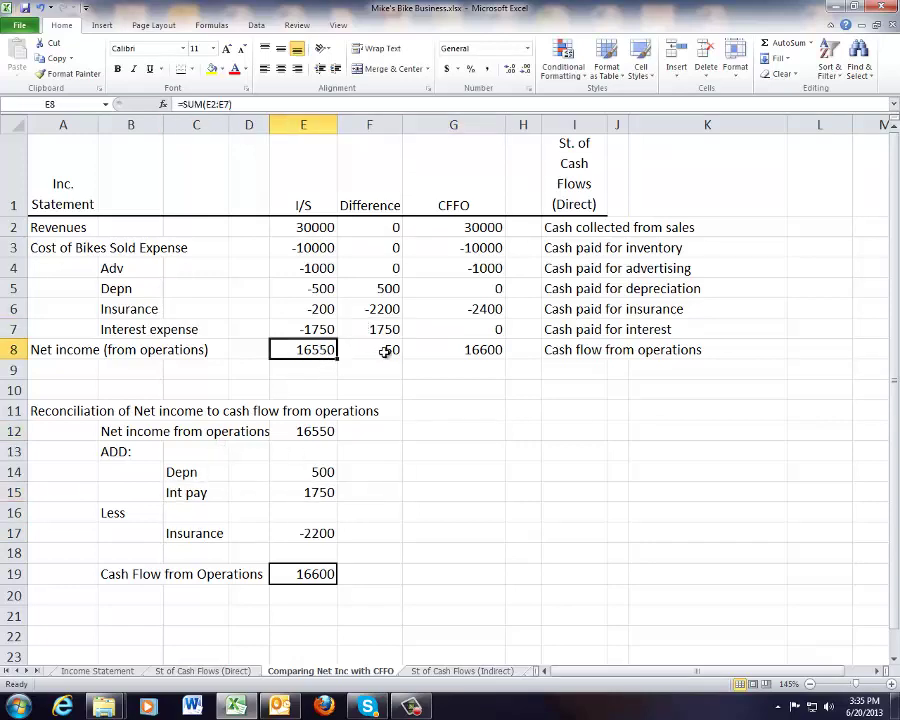
click(474, 349)
click(298, 349)
click(356, 288)
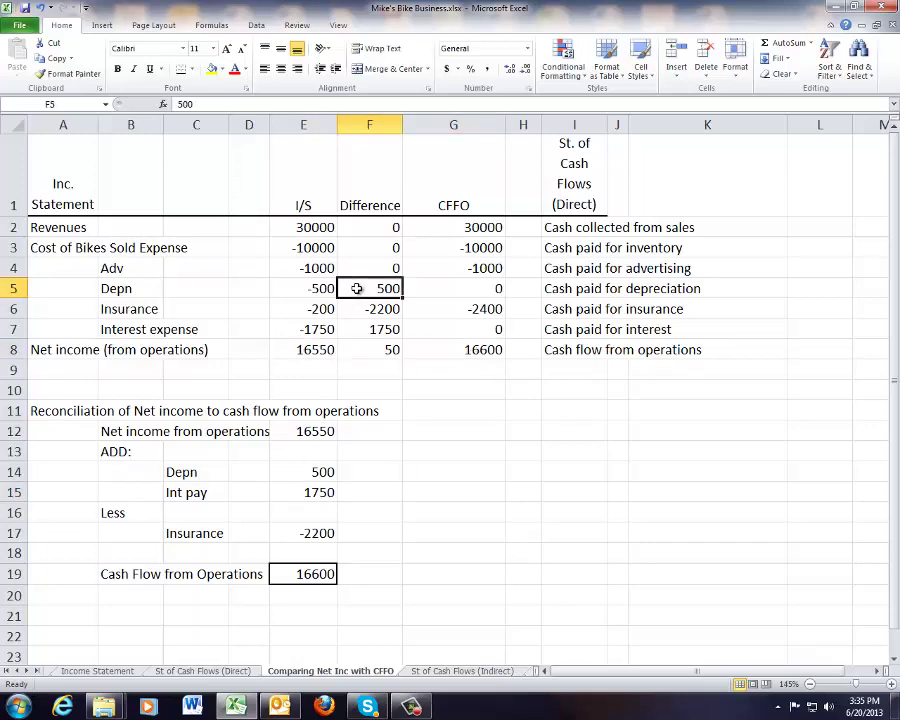
click(366, 332)
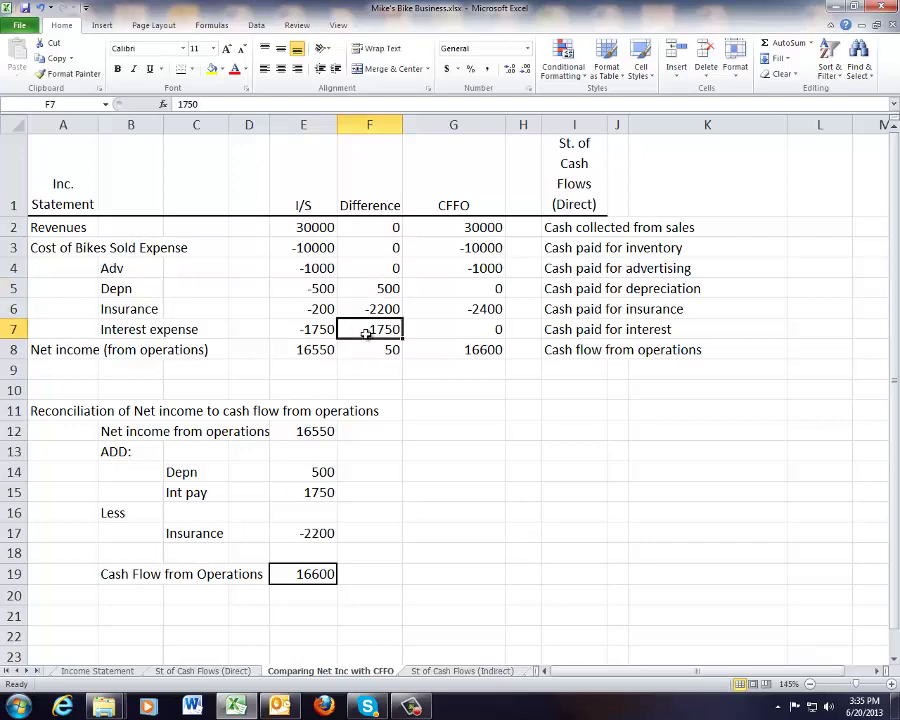
click(367, 310)
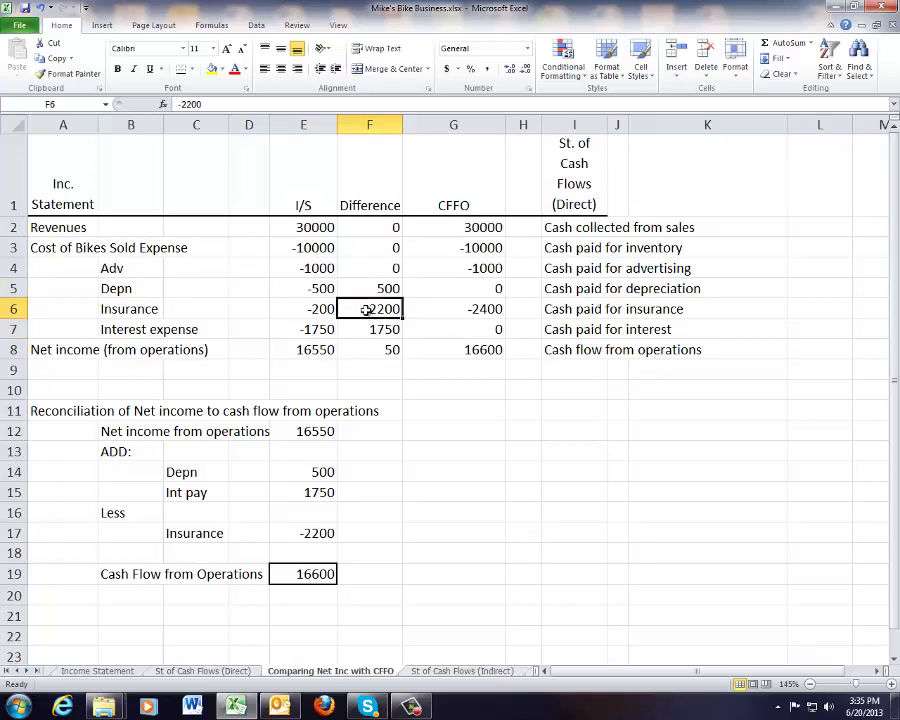
drag(52, 418, 380, 571)
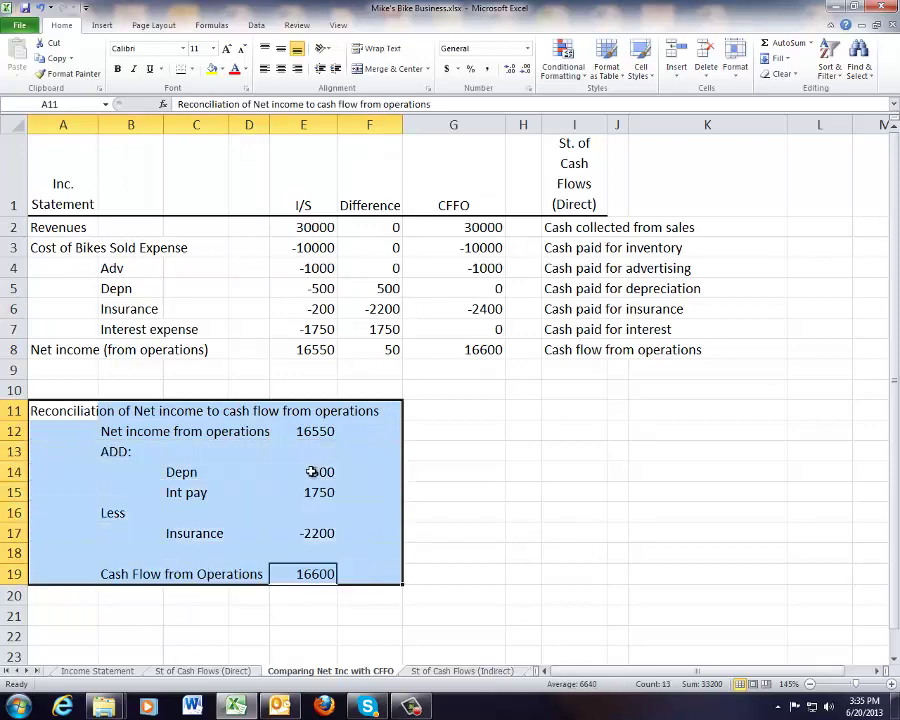
click(303, 347)
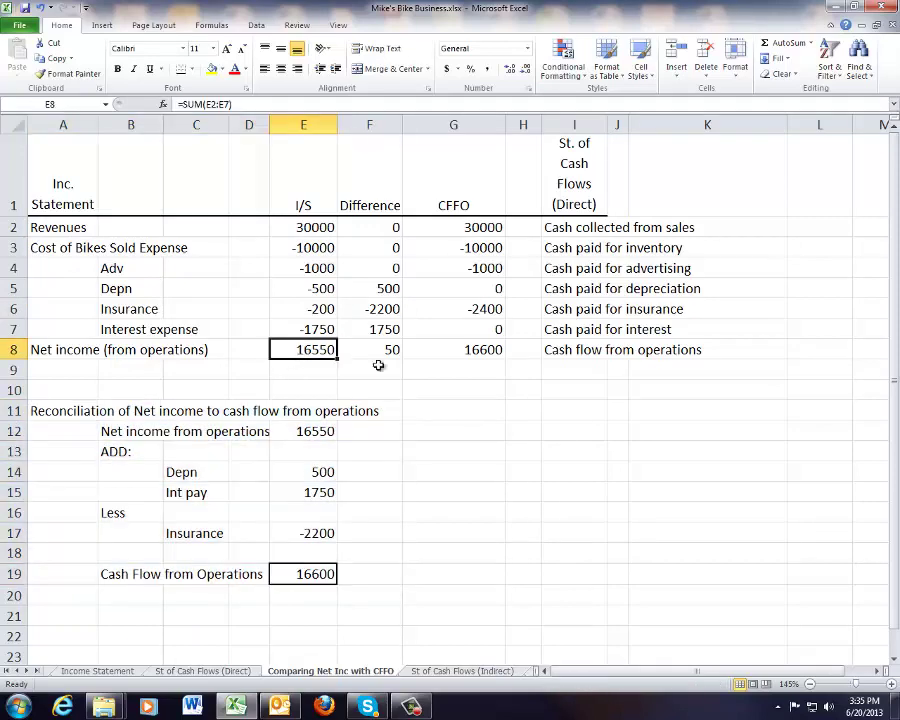
click(457, 348)
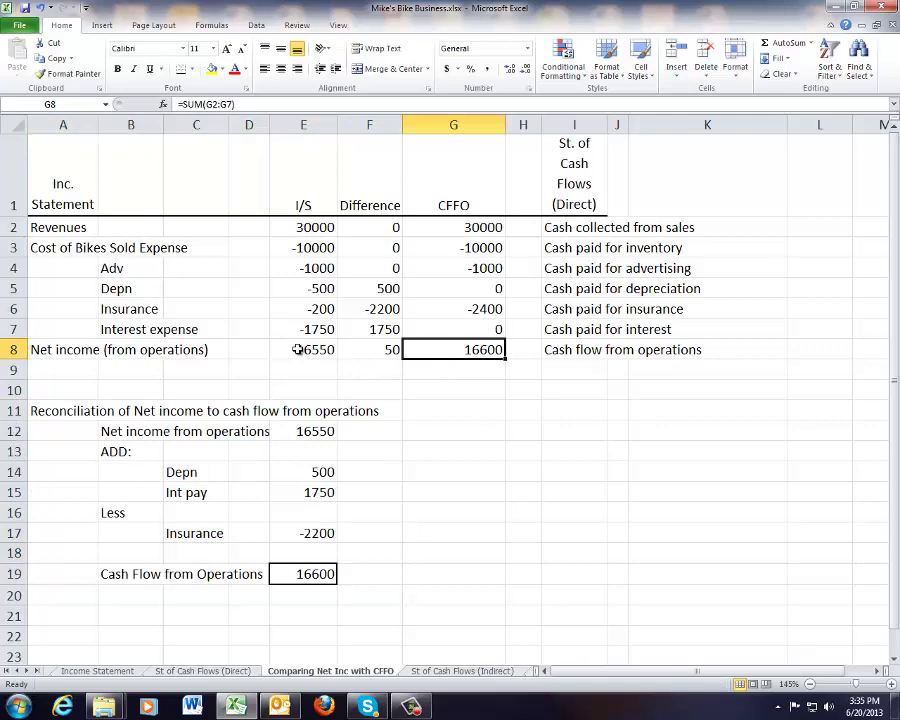
- Fill the row 8 totals E8:G8 yellow
drag(298, 349, 480, 356)
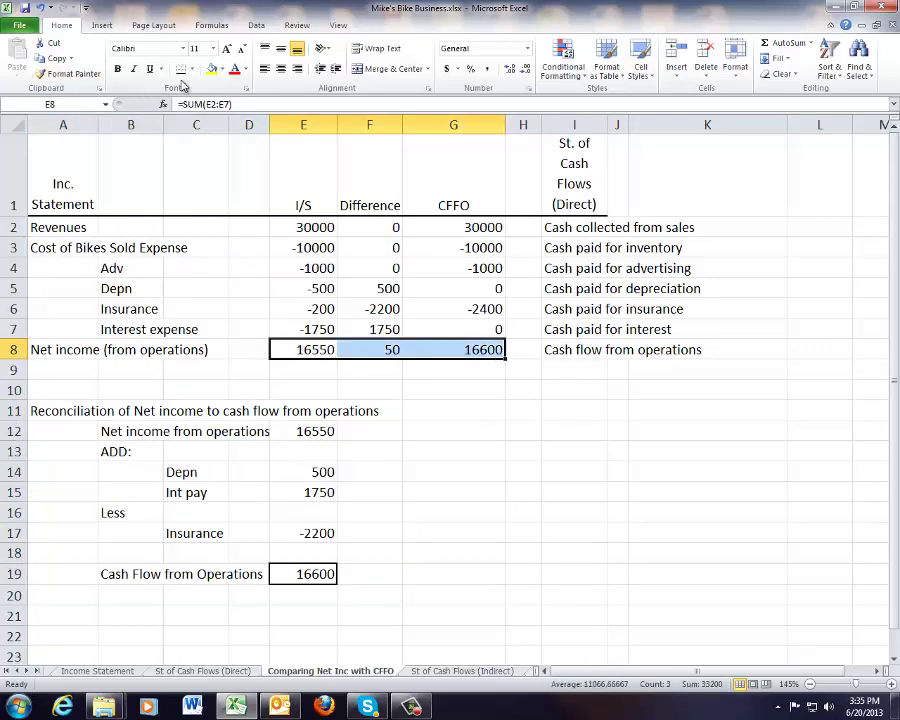
click(211, 68)
click(460, 448)
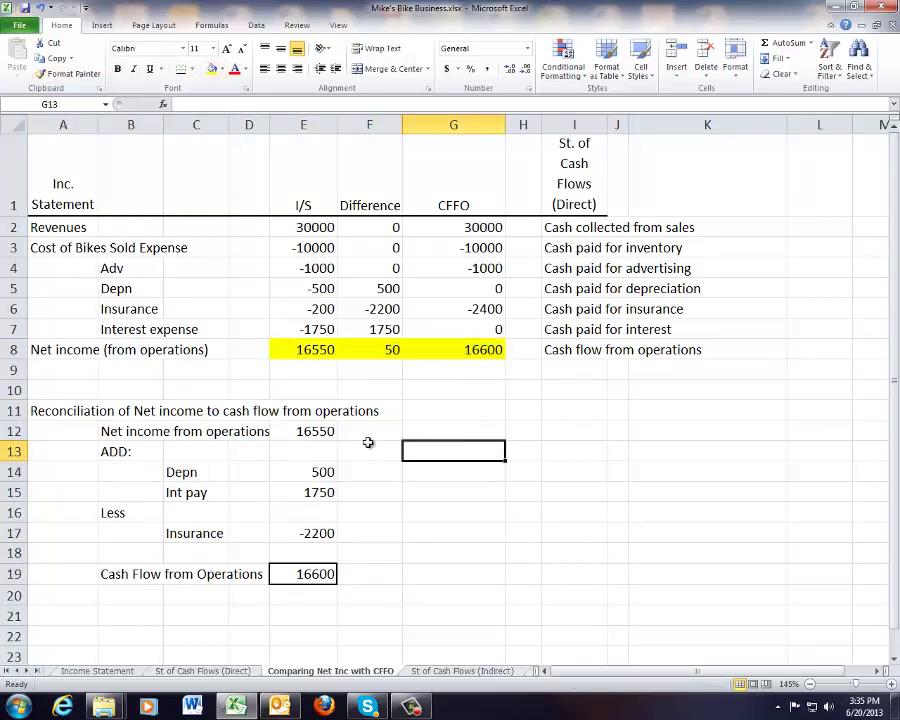
- Fill the reconciliation amounts E12:E19 yellow
click(305, 431)
click(211, 68)
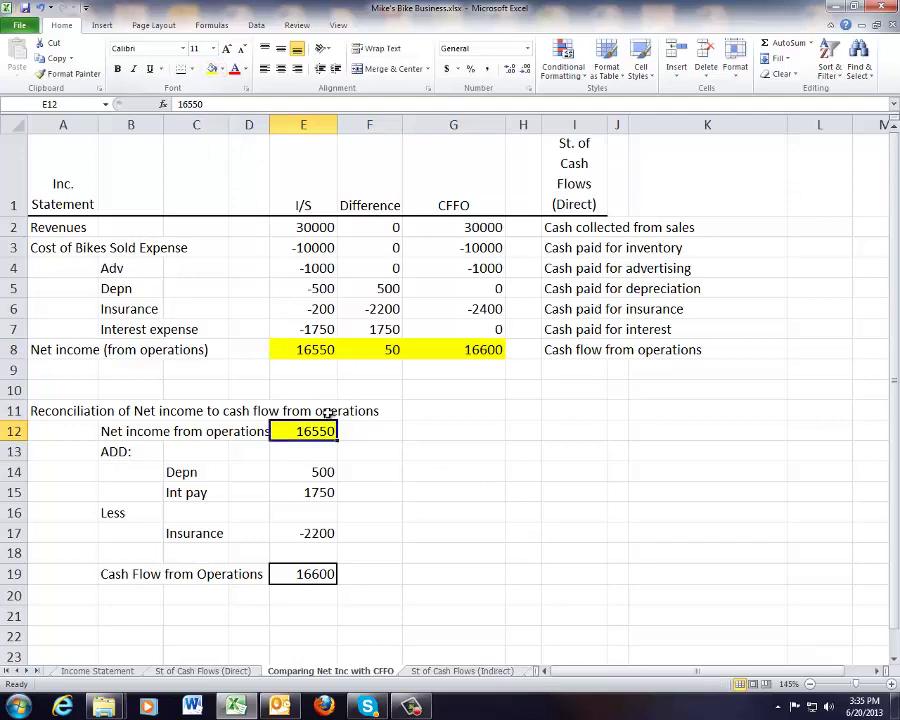
drag(305, 431, 330, 575)
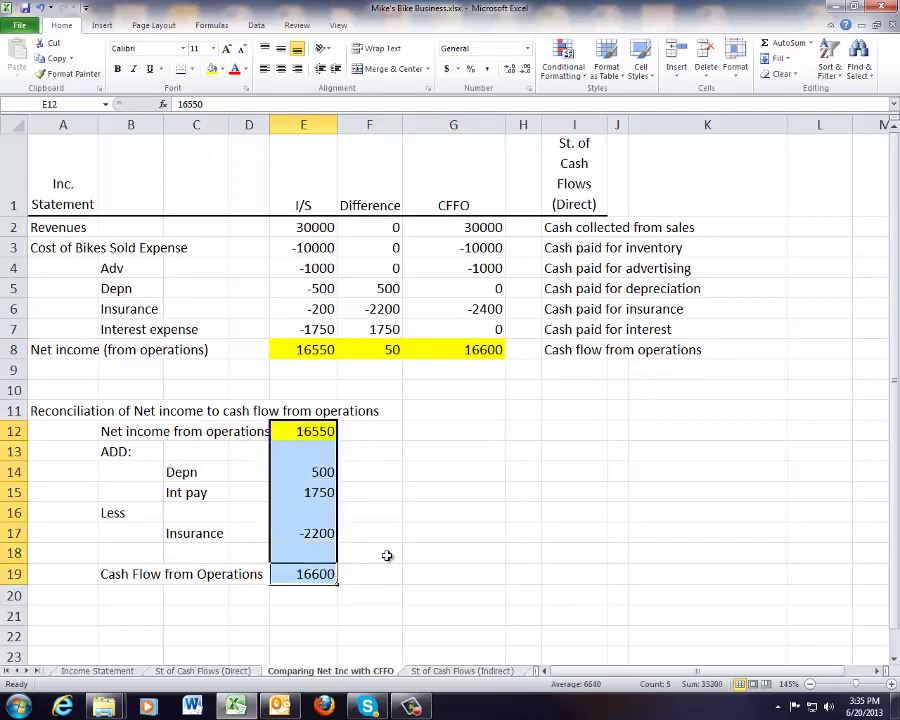
click(345, 472)
drag(284, 431, 305, 574)
click(211, 68)
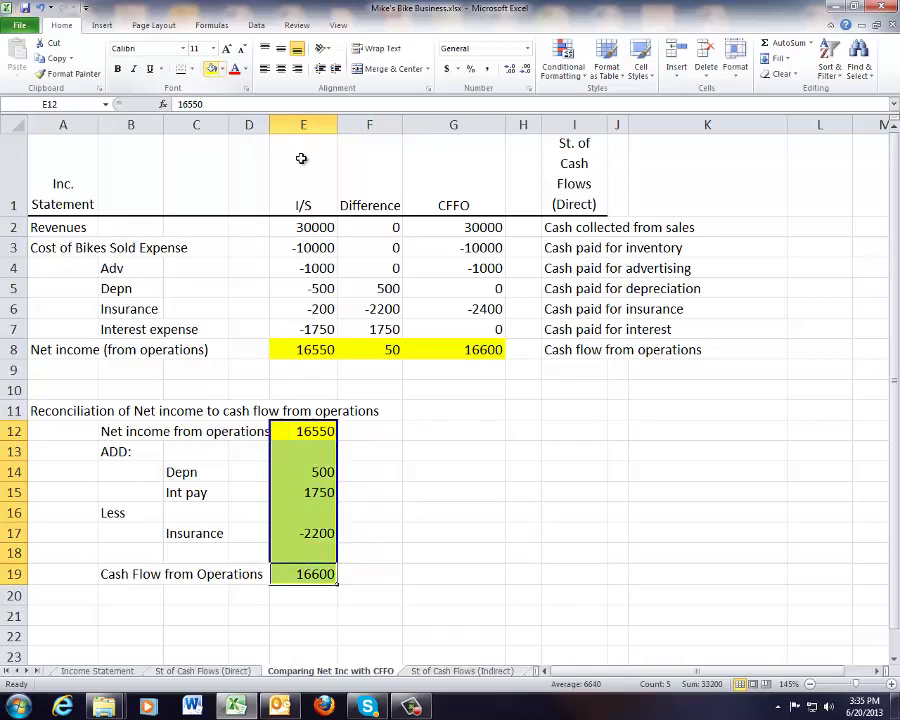
click(617, 471)
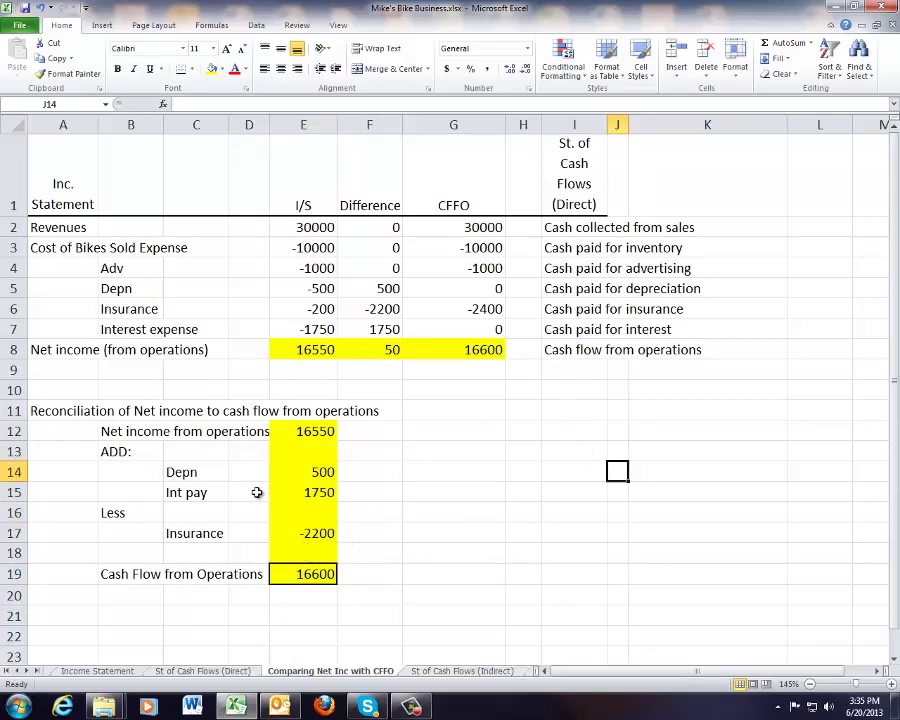
drag(38, 413, 362, 575)
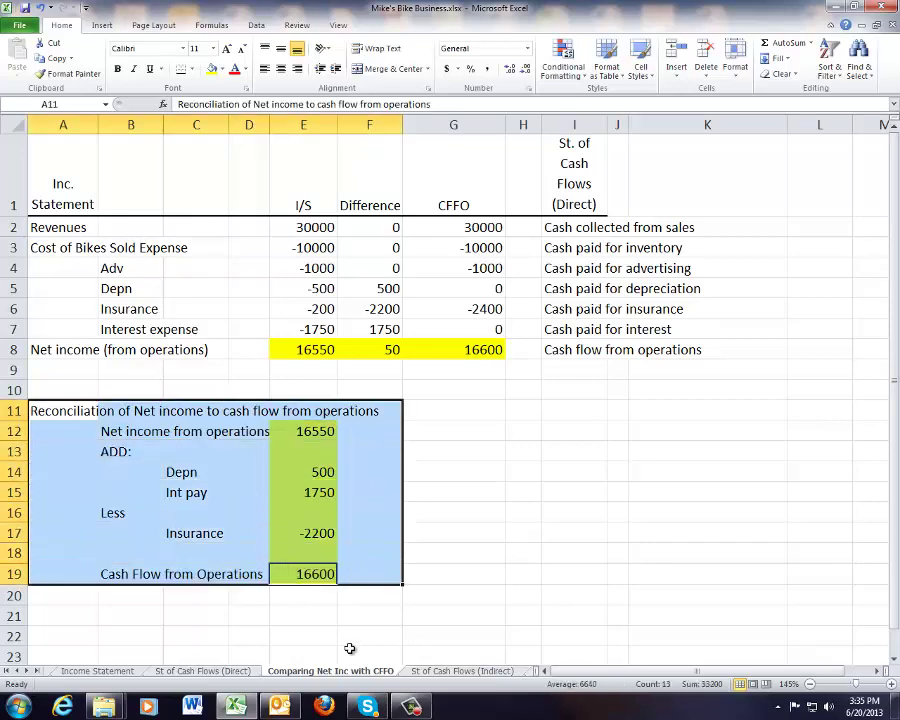
- Fill the indirect sheet's operations section A6:F14 yellow
click(455, 672)
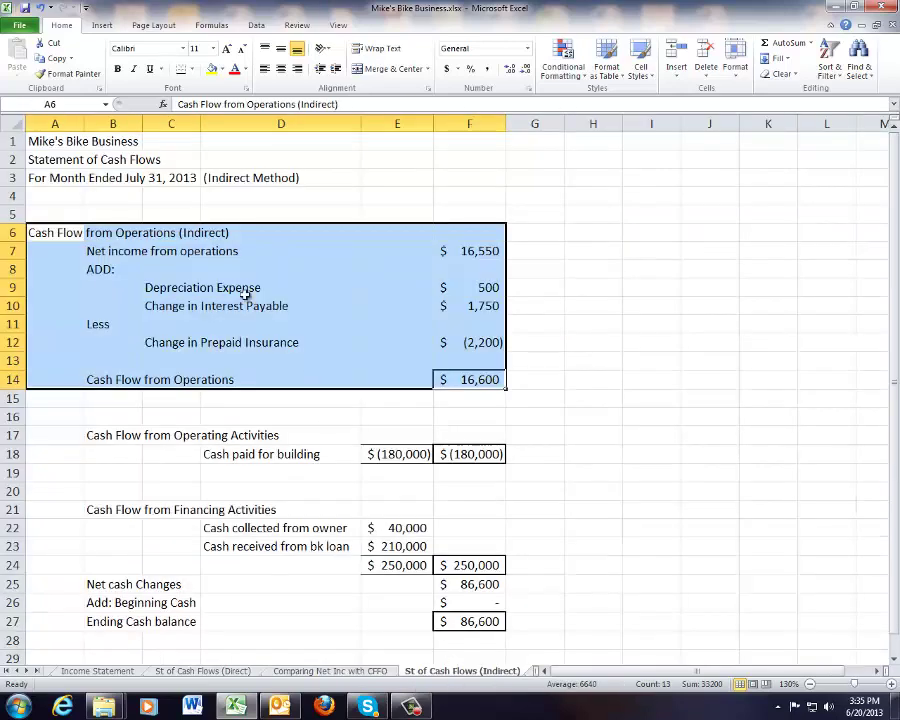
click(58, 250)
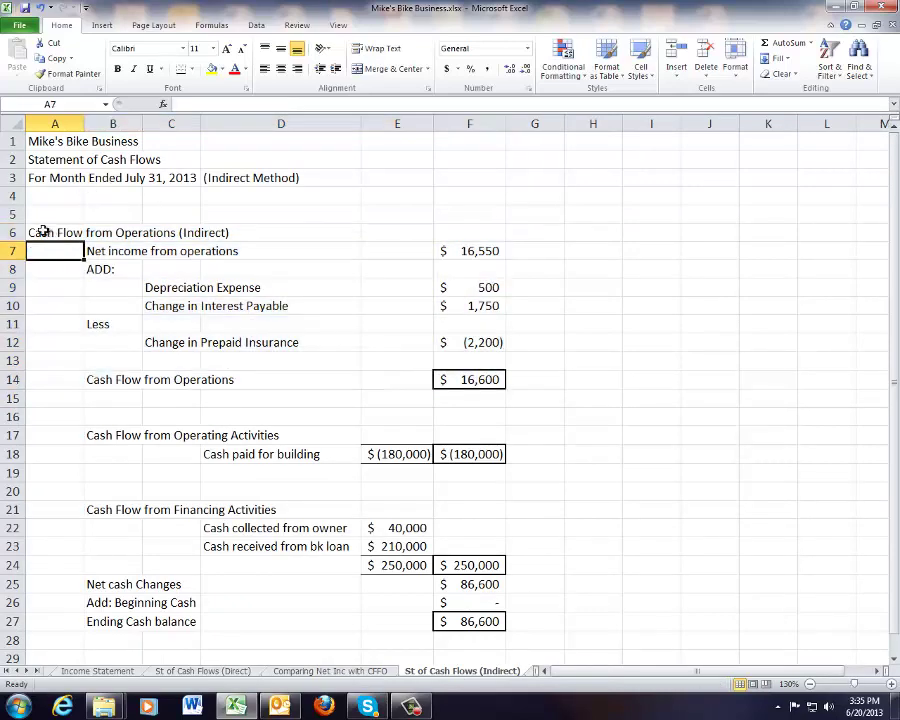
drag(42, 231, 464, 376)
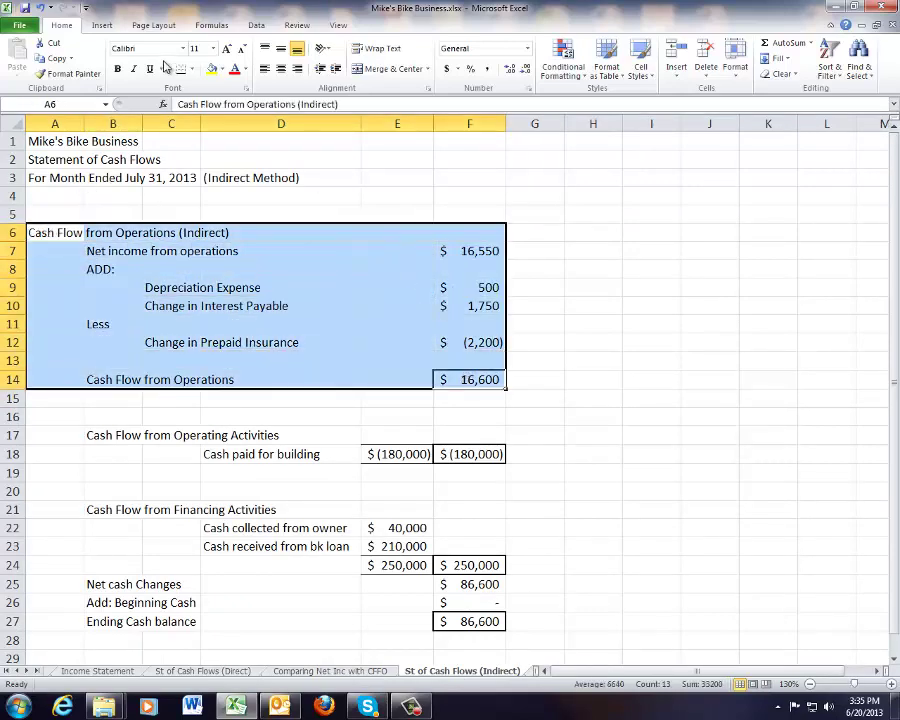
click(214, 70)
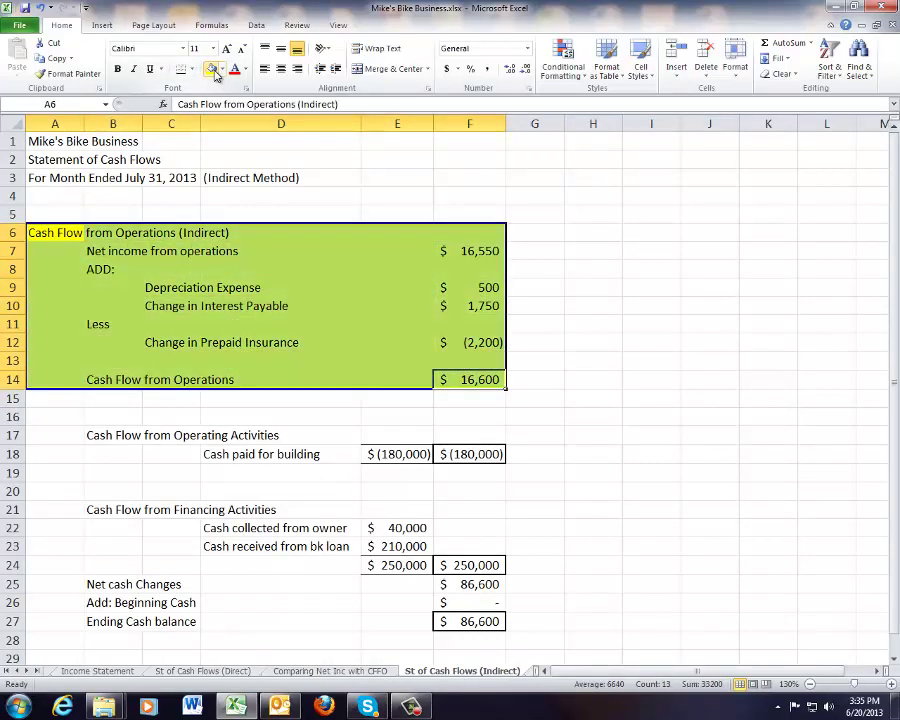
click(626, 227)
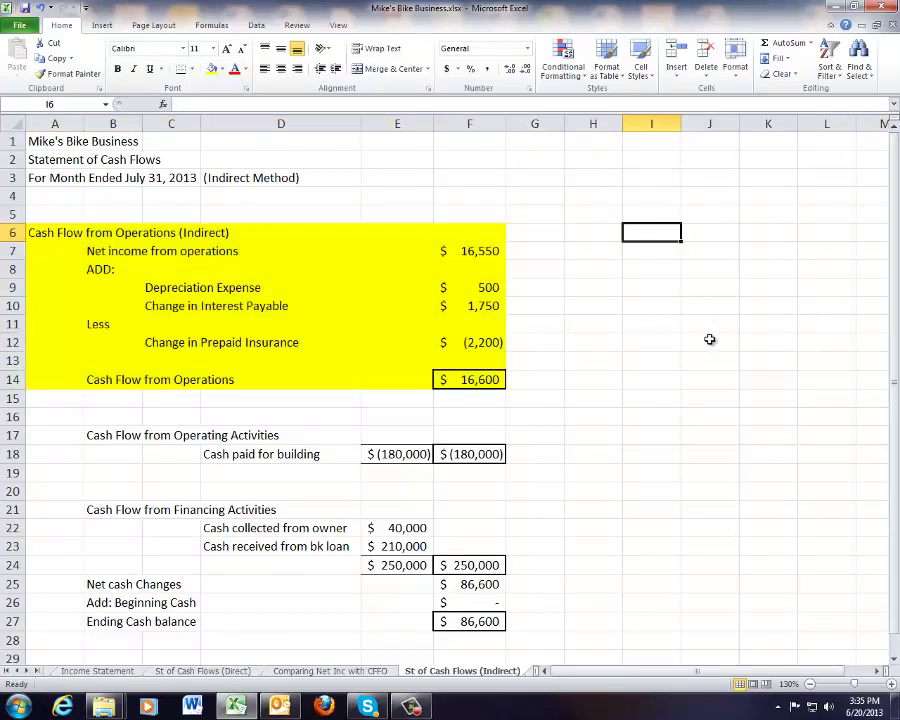
- Change 'Operating' to 'Investing' in the B17 heading, then check the F18, F24 and F14 formulas
click(107, 437)
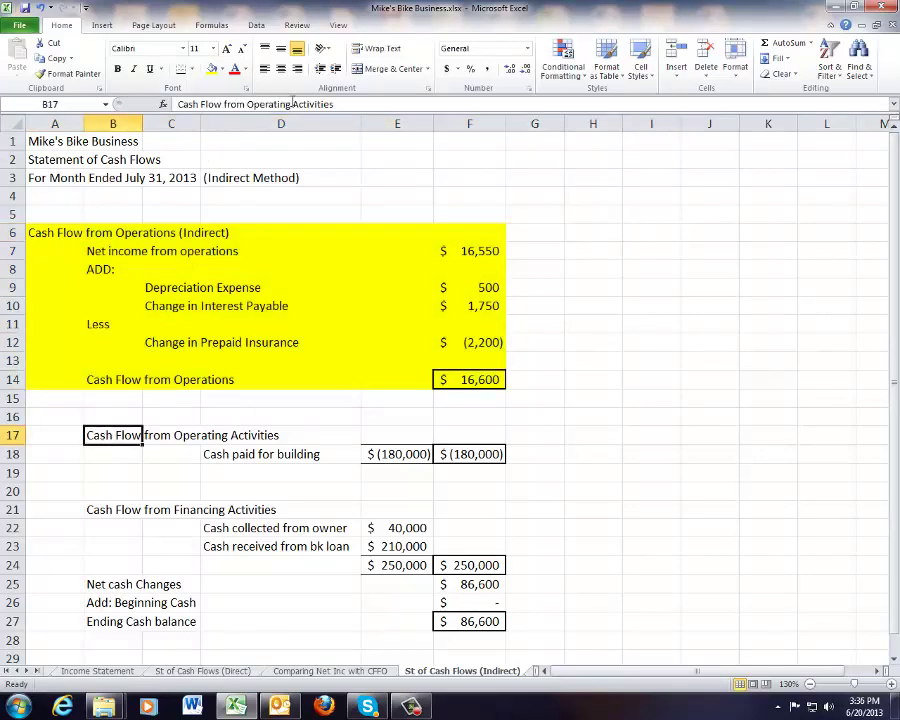
drag(292, 104, 239, 112)
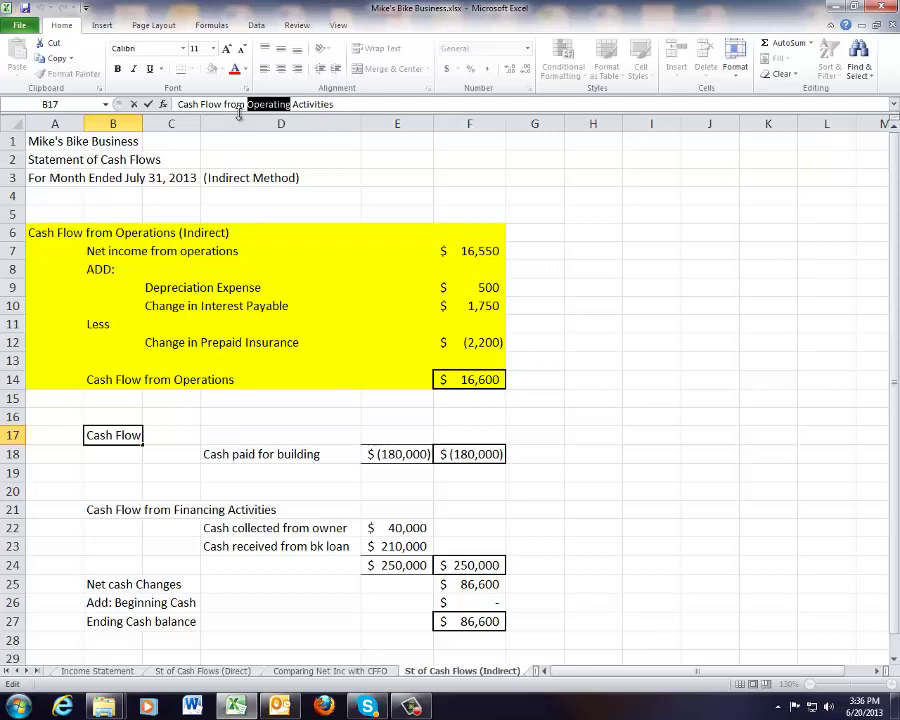
text(Investing)
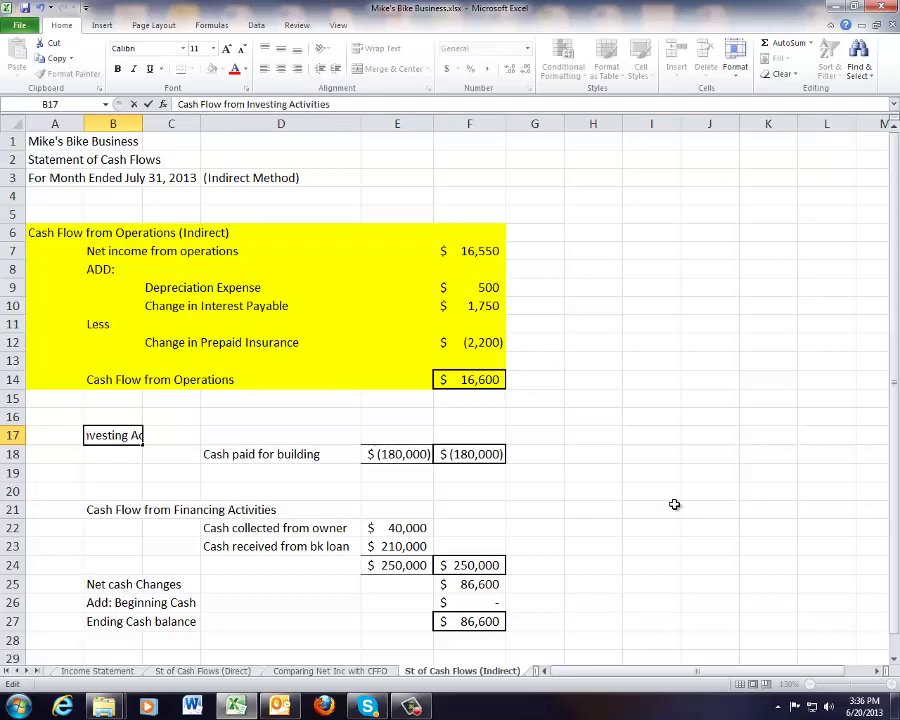
click(655, 455)
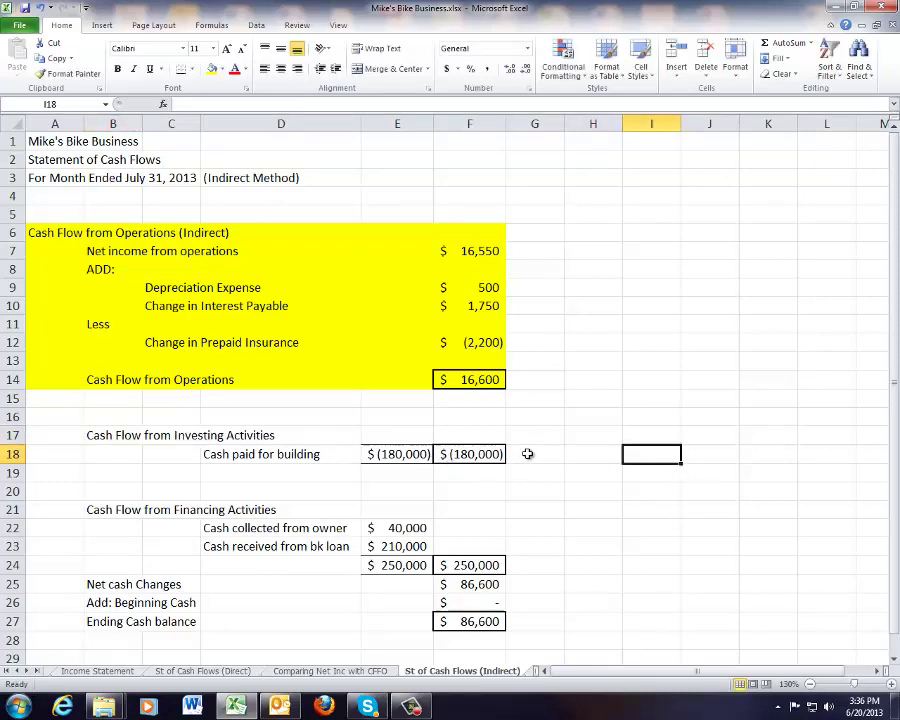
click(461, 454)
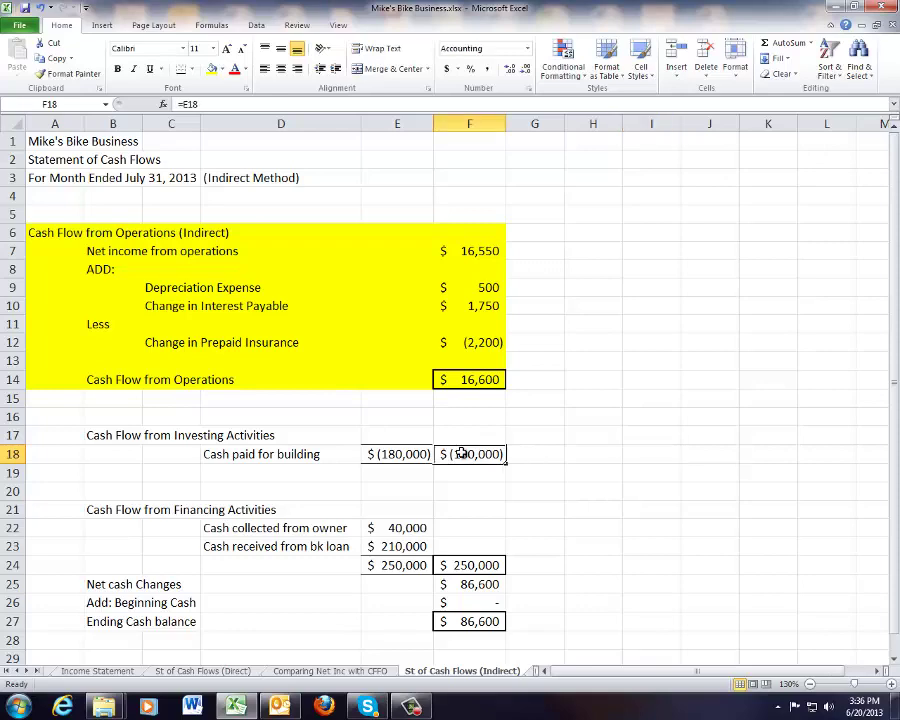
click(482, 564)
click(666, 497)
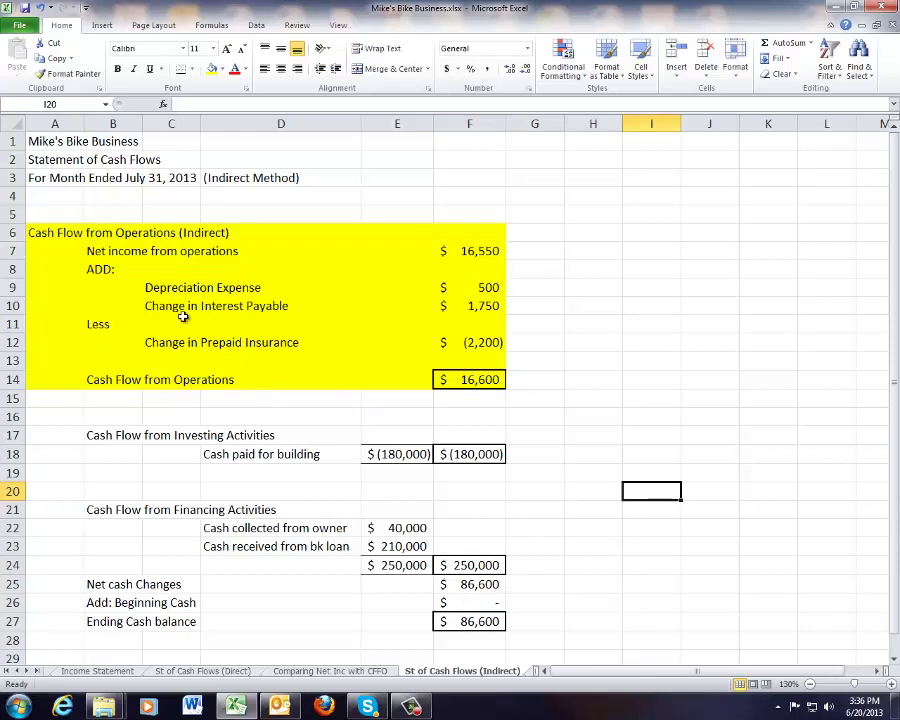
drag(44, 235, 460, 385)
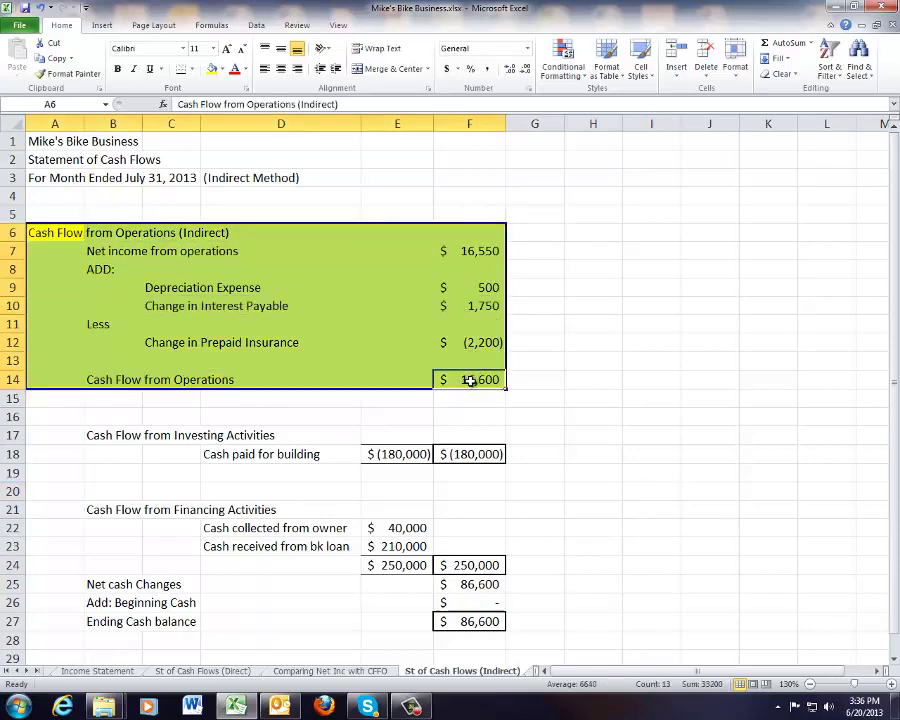
click(469, 380)
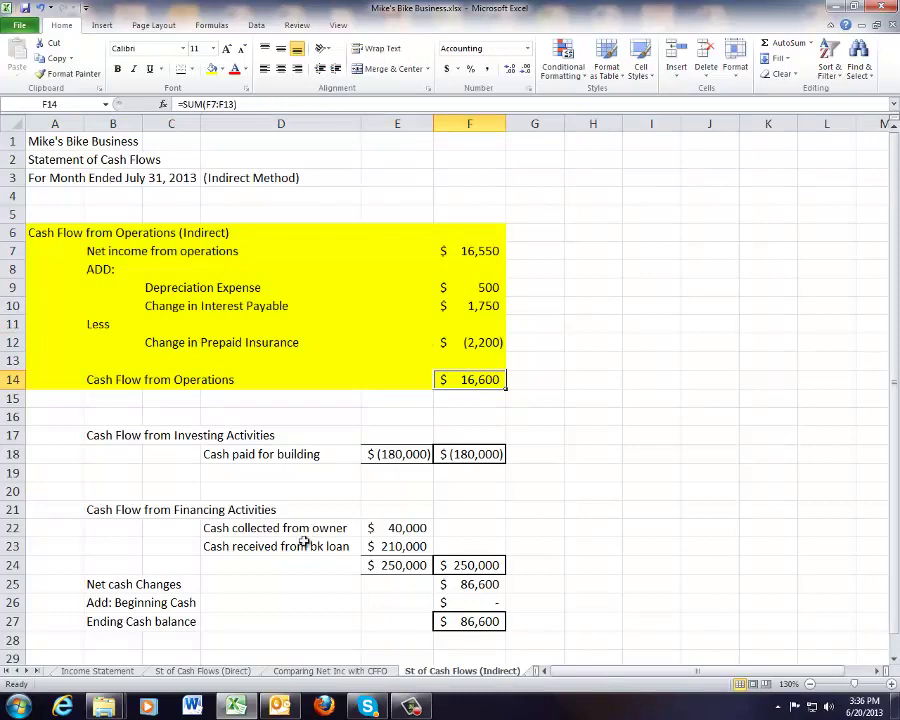
- Recheck the direct F11 operating total and Income Statement F30 net income, then select comparison values E2:E8
click(218, 672)
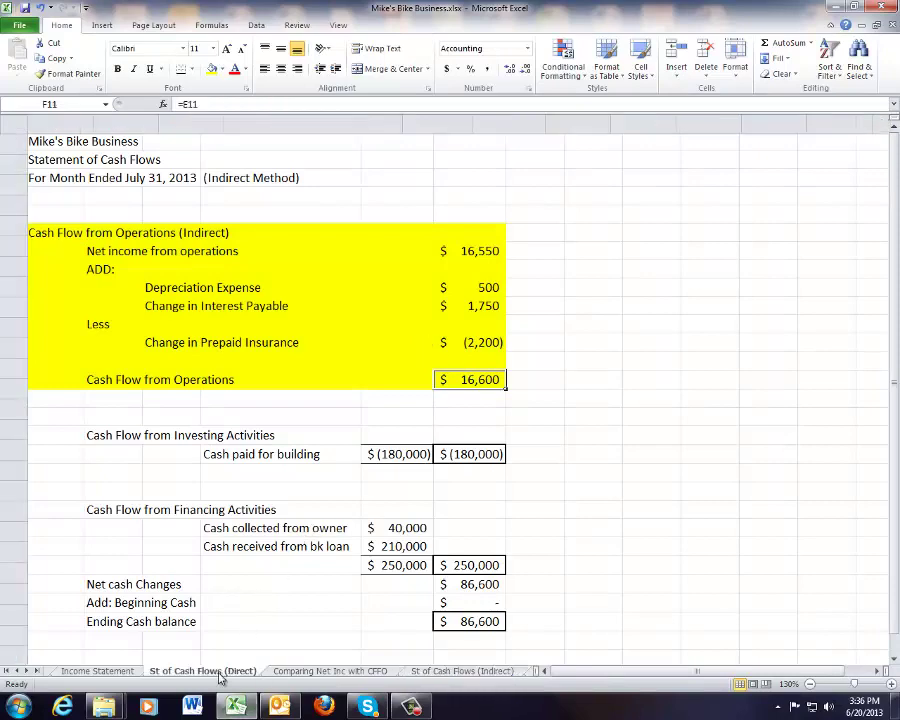
mouse_move(247, 267)
mouse_down()
mouse_move(472, 292)
mouse_move(514, 349)
mouse_up()
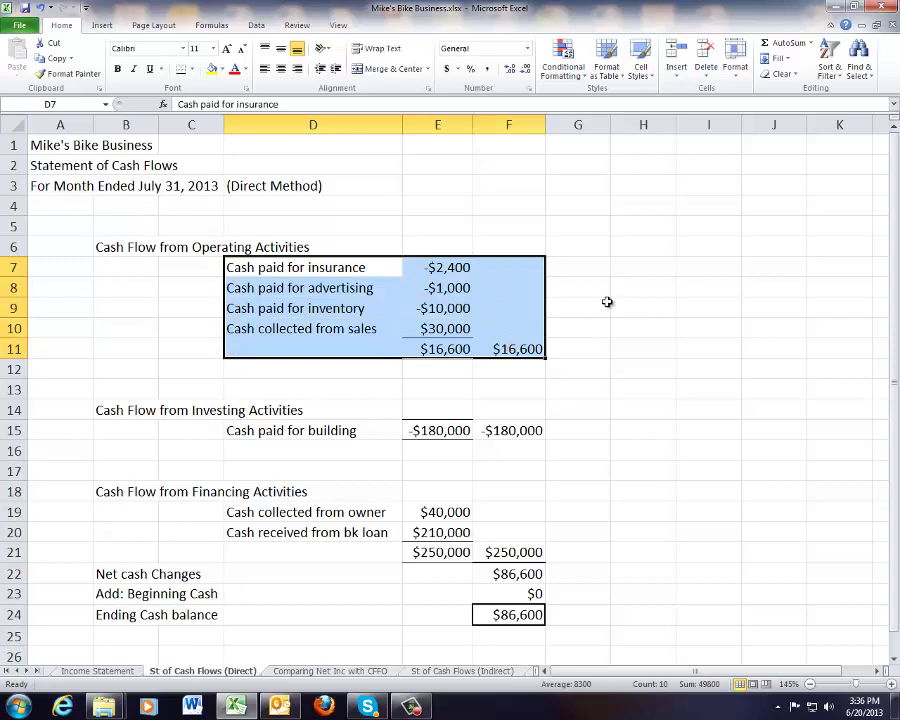
click(507, 349)
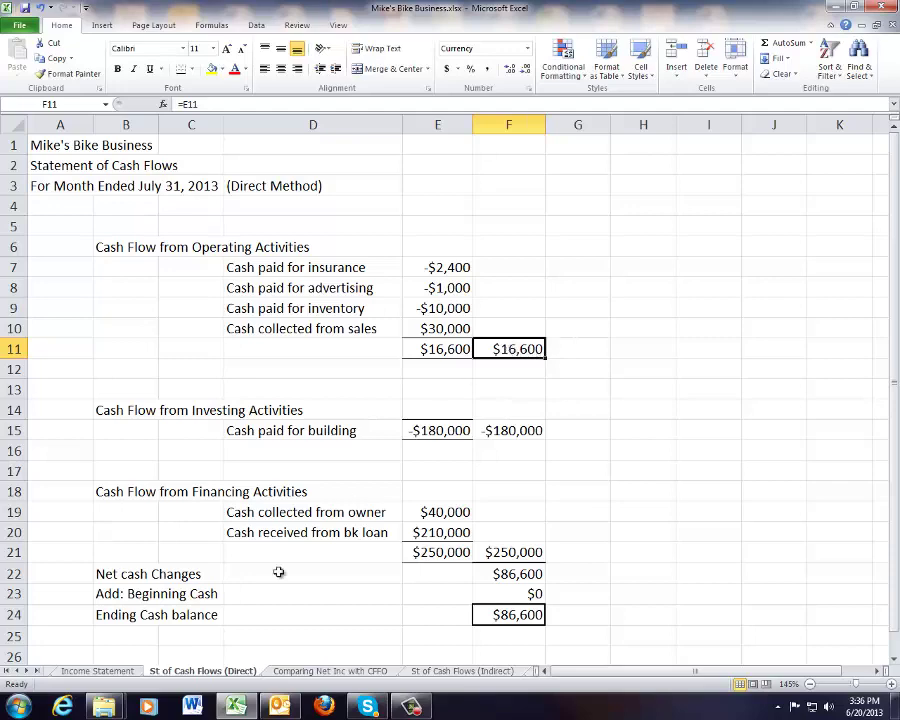
click(85, 671)
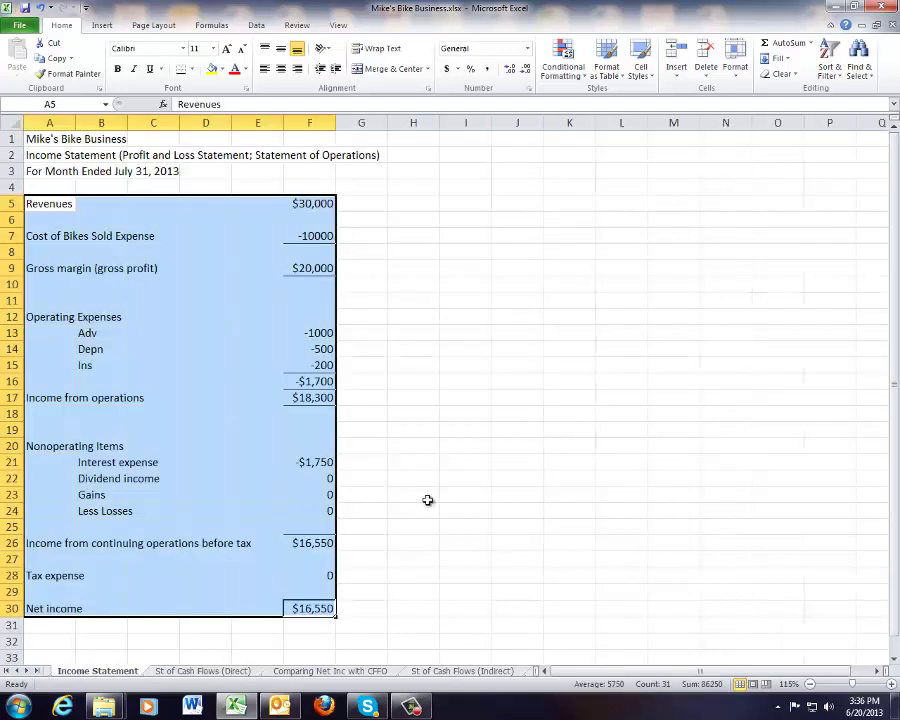
click(311, 609)
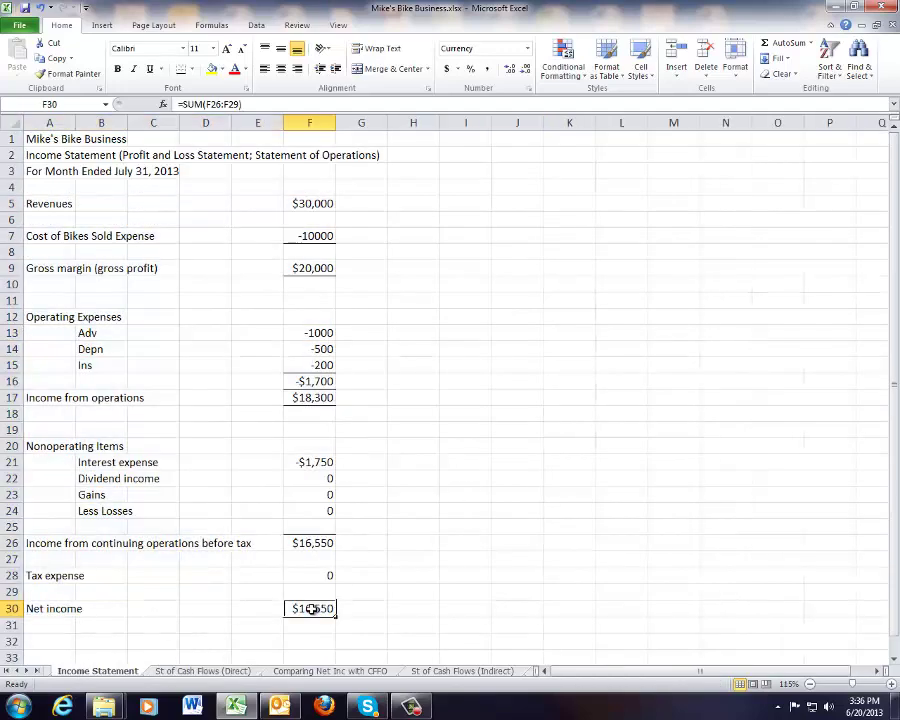
click(307, 678)
drag(321, 227, 313, 348)
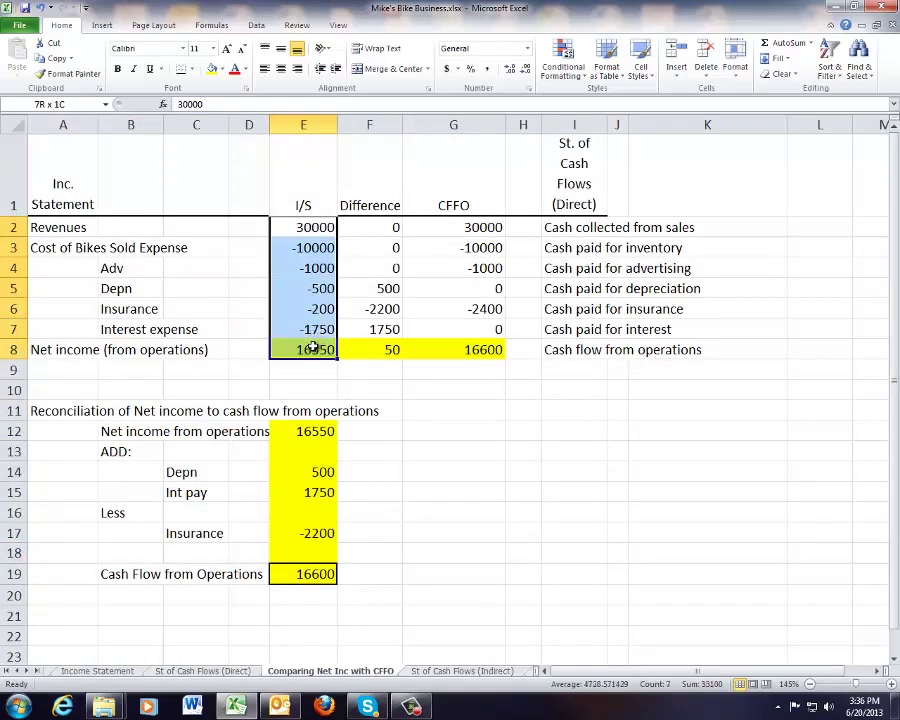
click(33, 227)
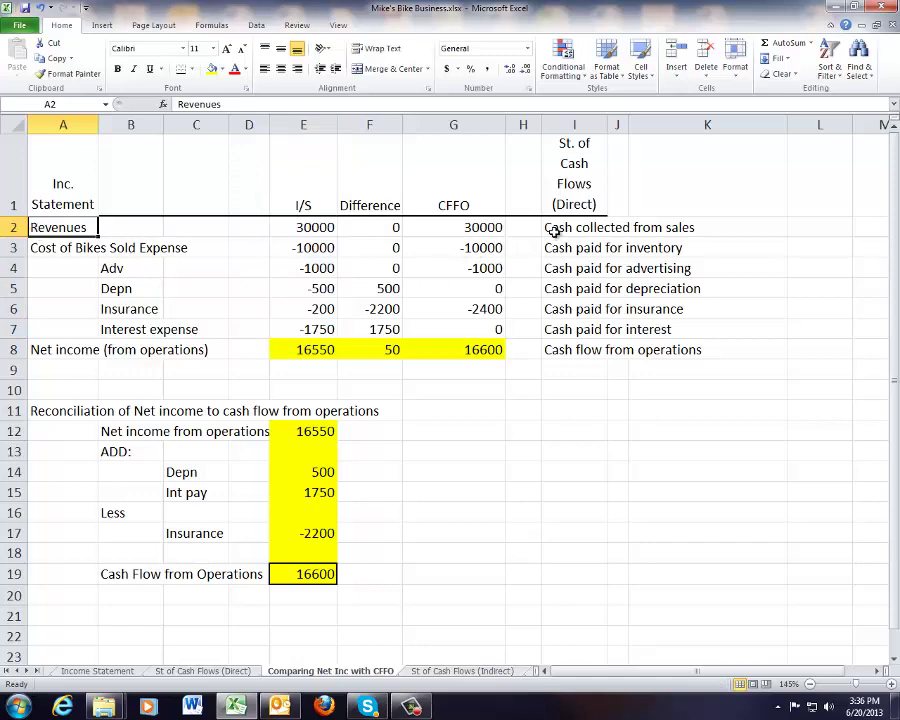
drag(551, 227, 690, 234)
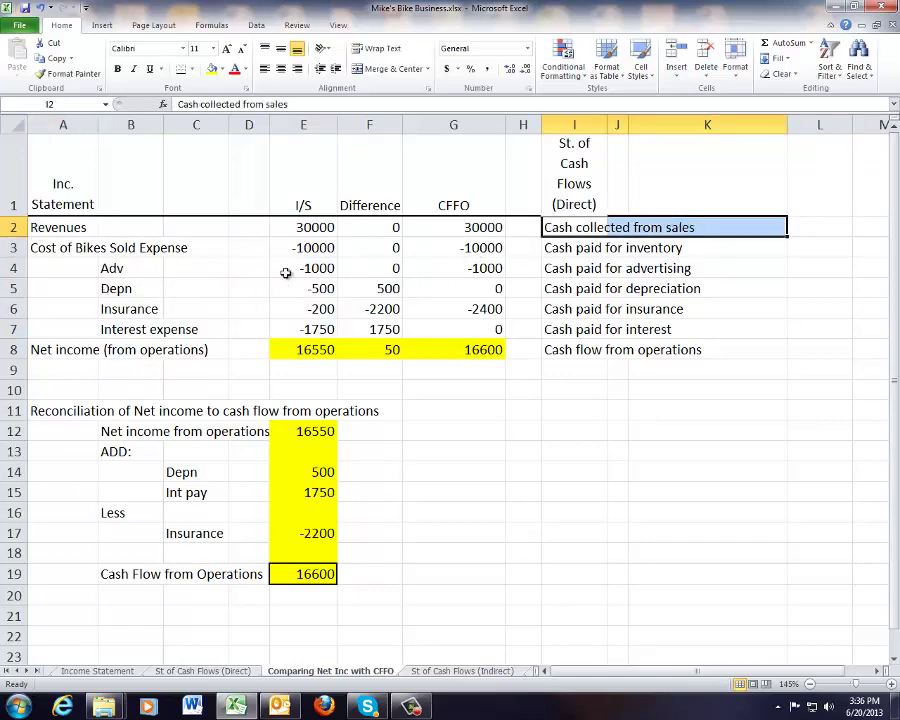
drag(309, 248, 313, 320)
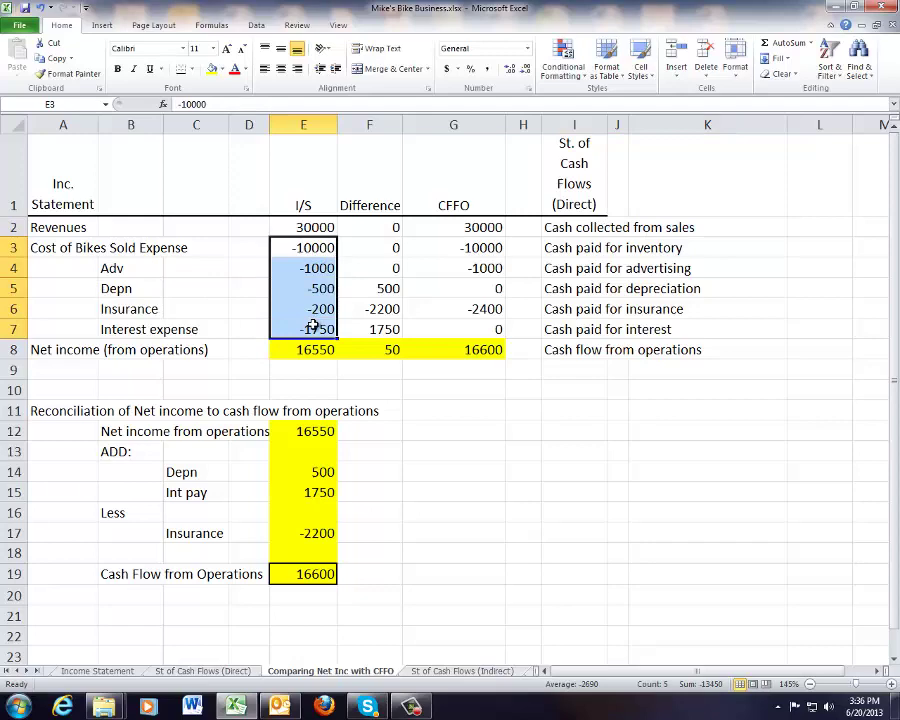
drag(468, 248, 474, 334)
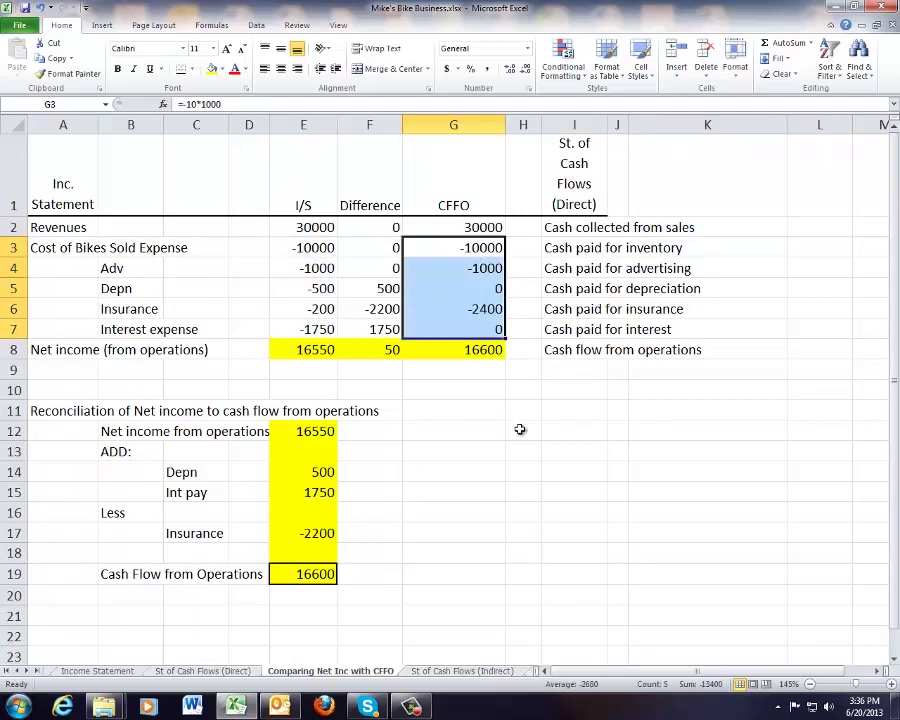